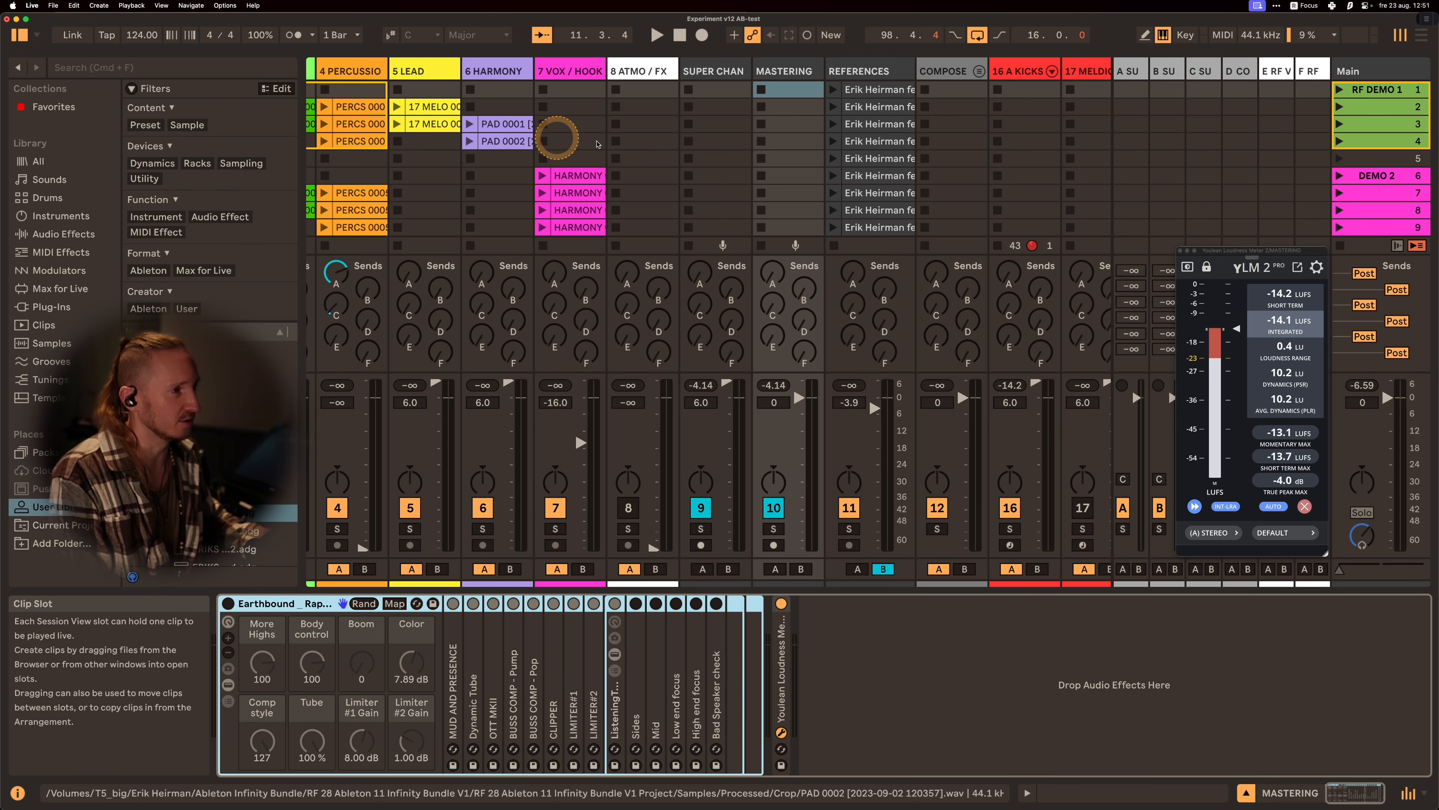
Select the Earthbound _ Rapid Flow rack on the MASTERING track and start playback
click(765, 71)
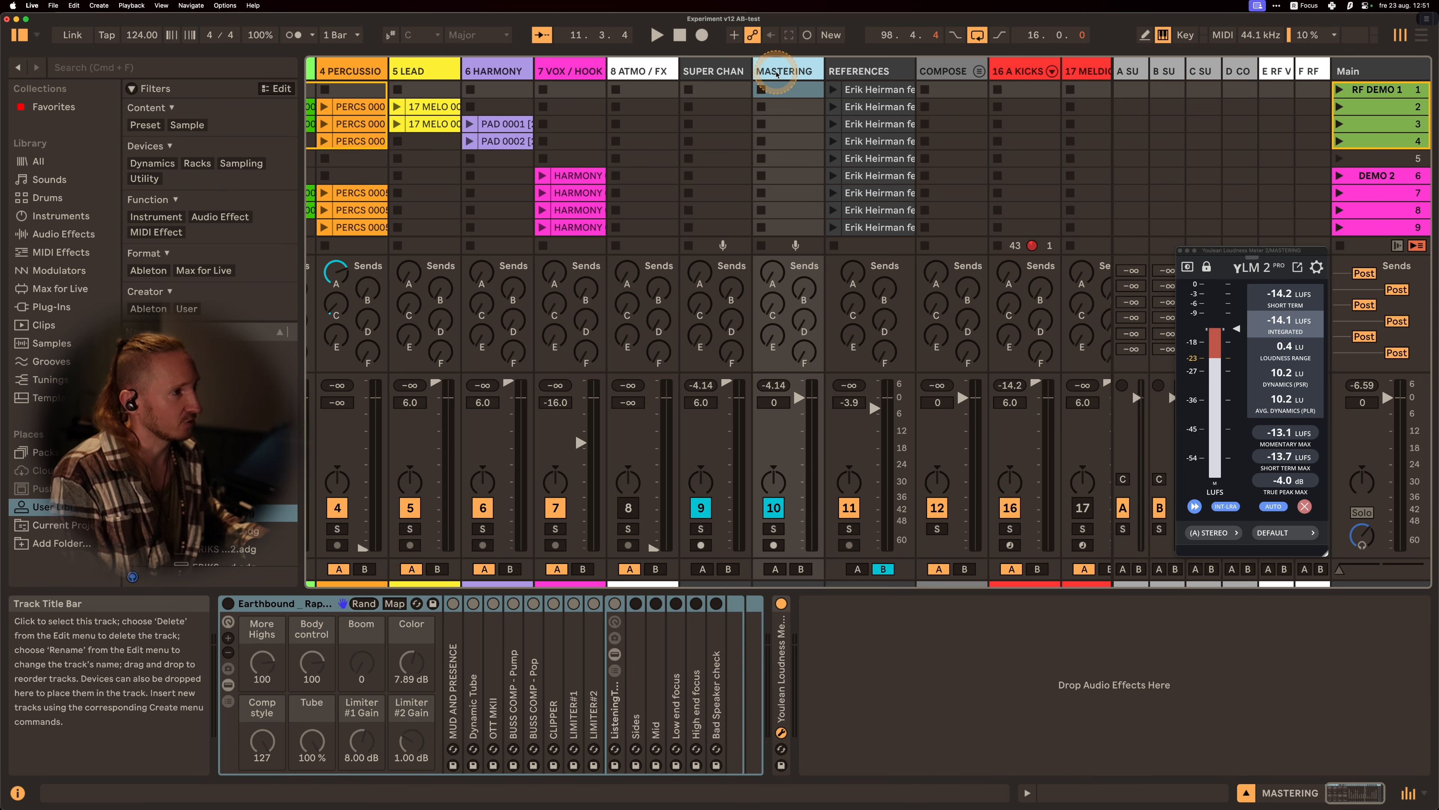
click(272, 610)
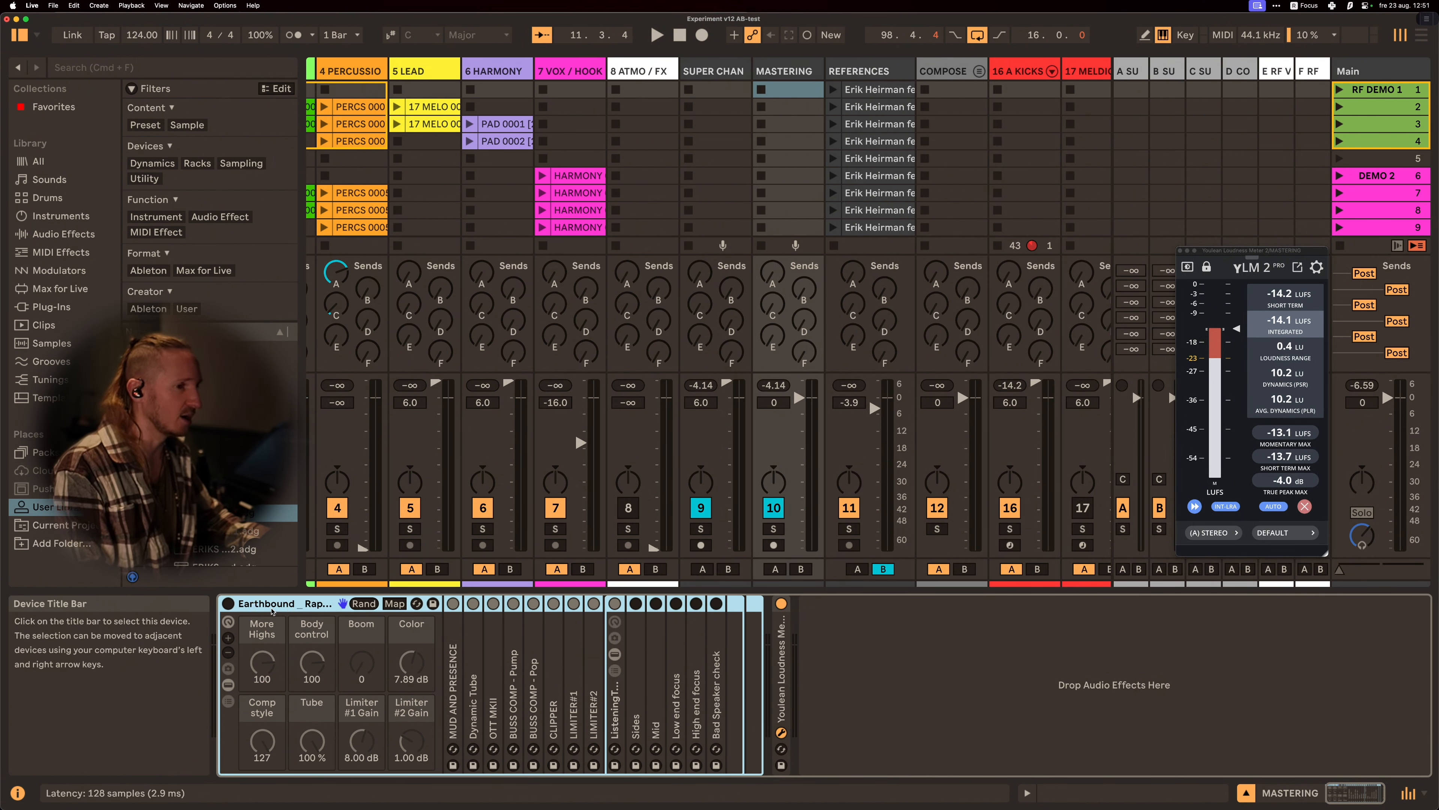
key(space)
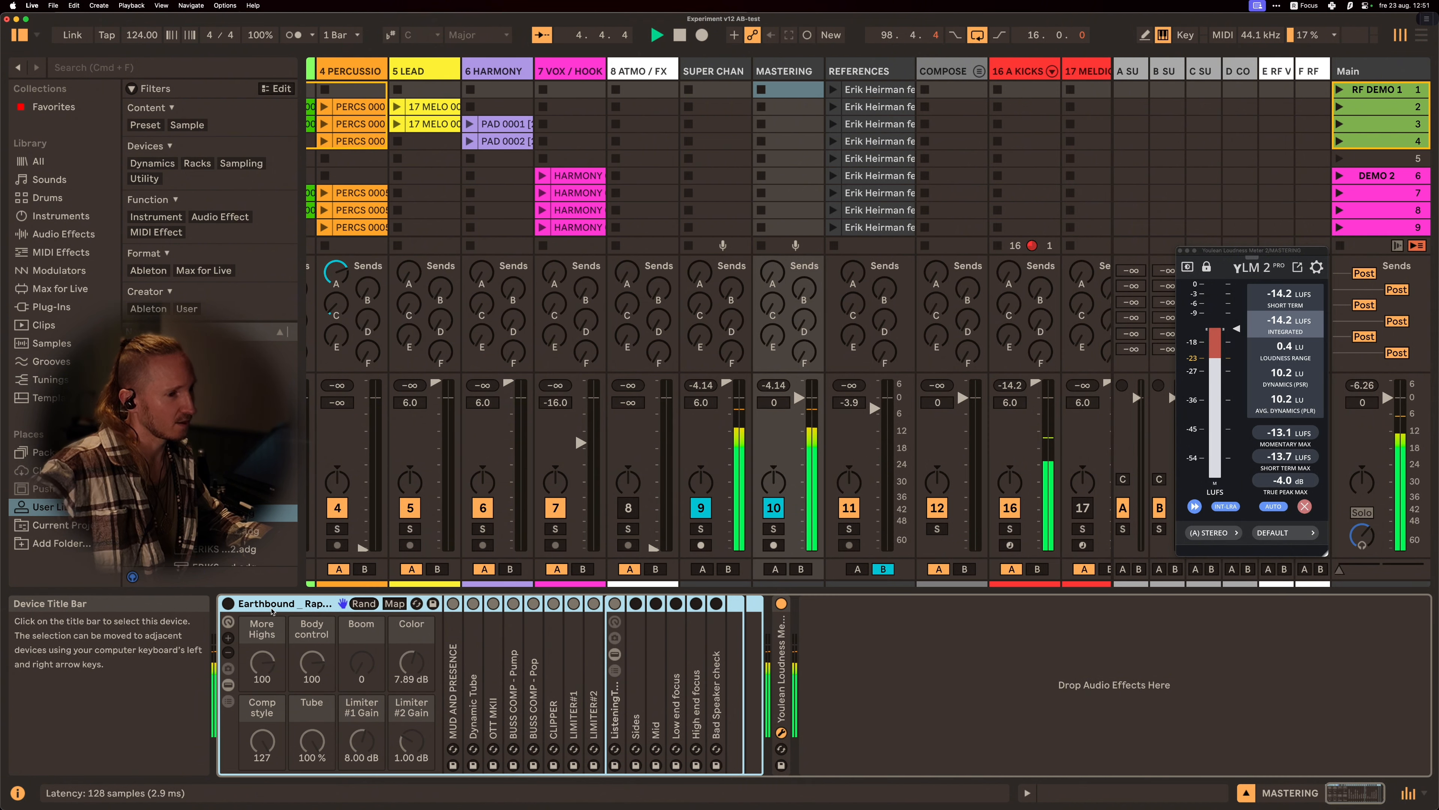
Activate the Earthbound _ Rapid Flow rack on the MASTERING track and expand its BUSS COMP - Pop device
click(267, 606)
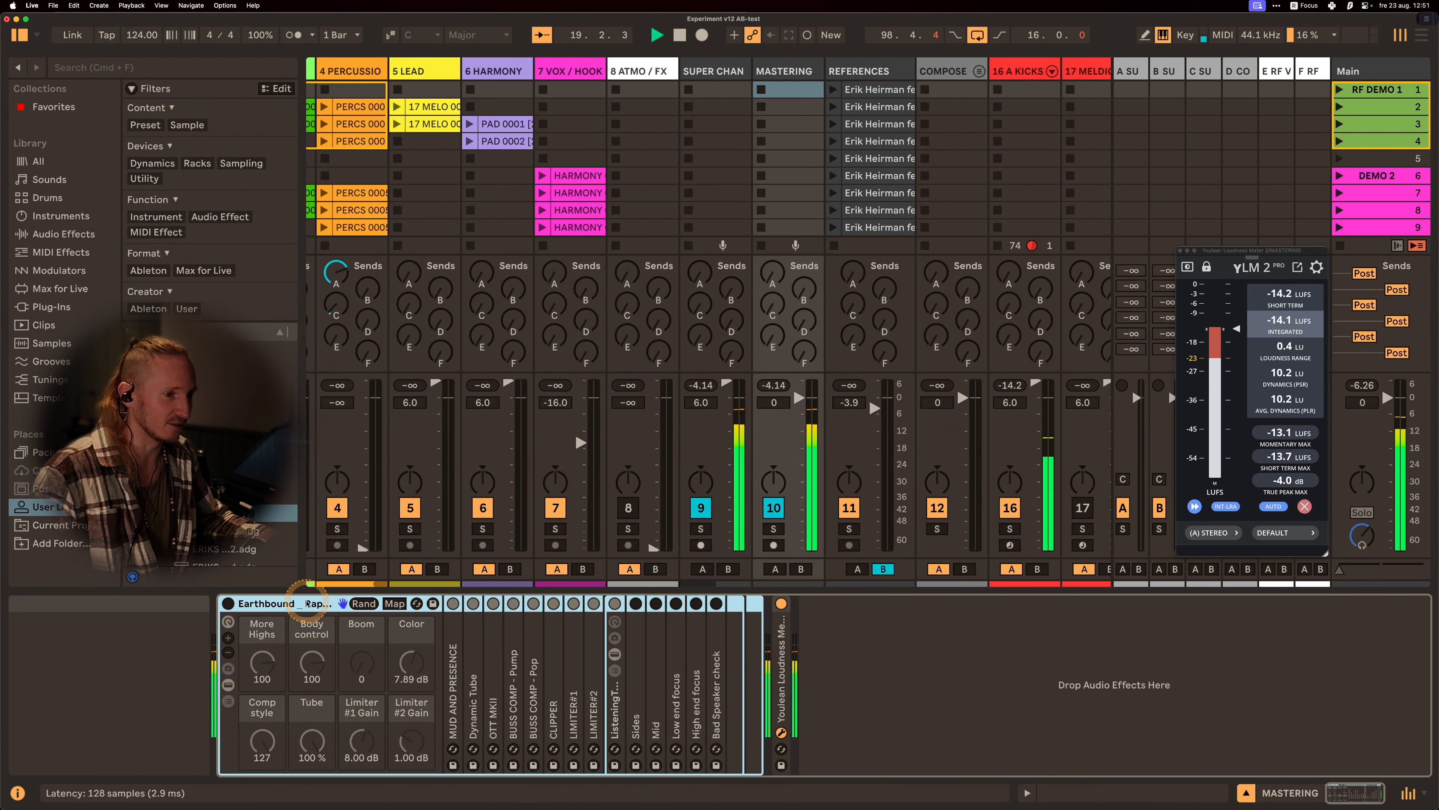
click(288, 607)
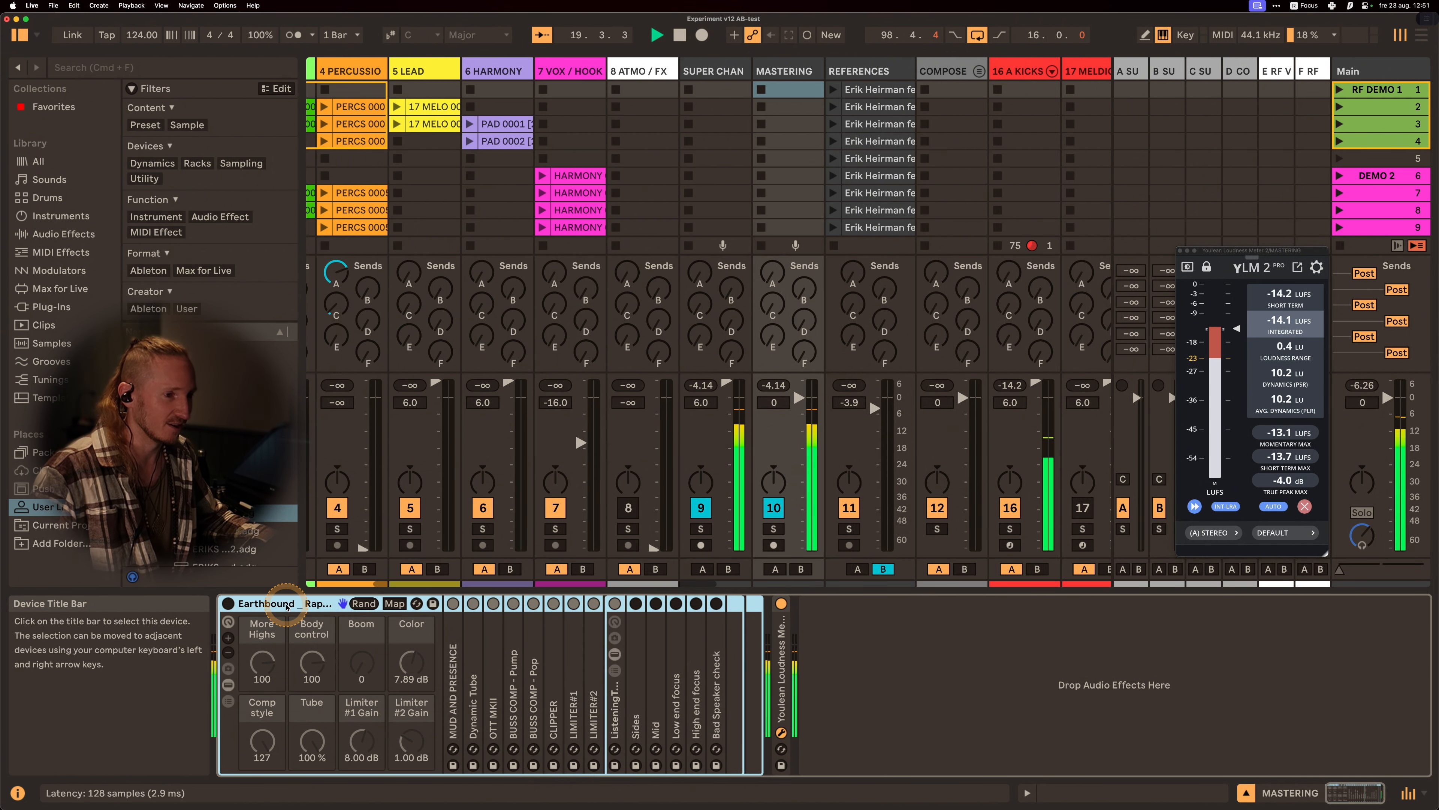
click(228, 603)
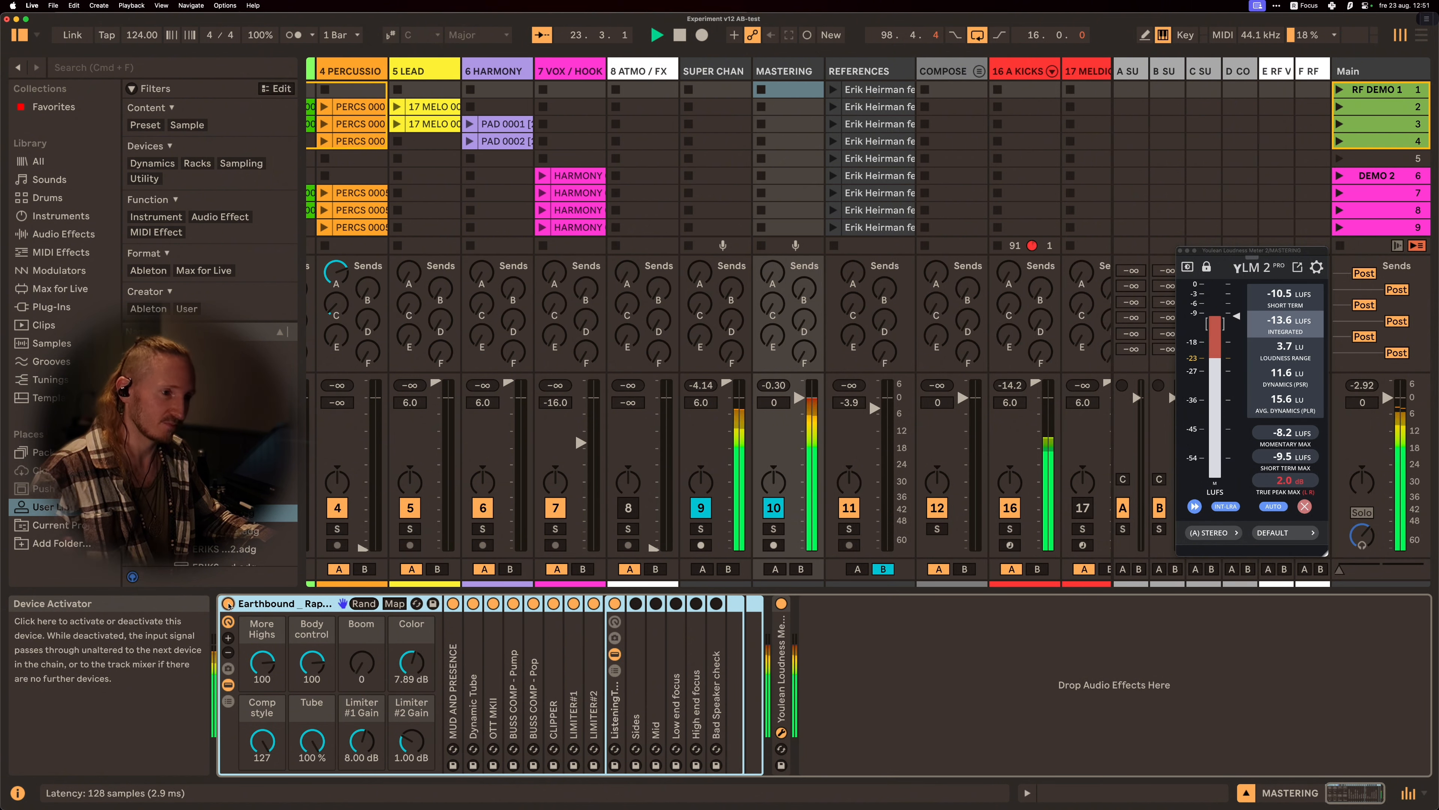
click(256, 602)
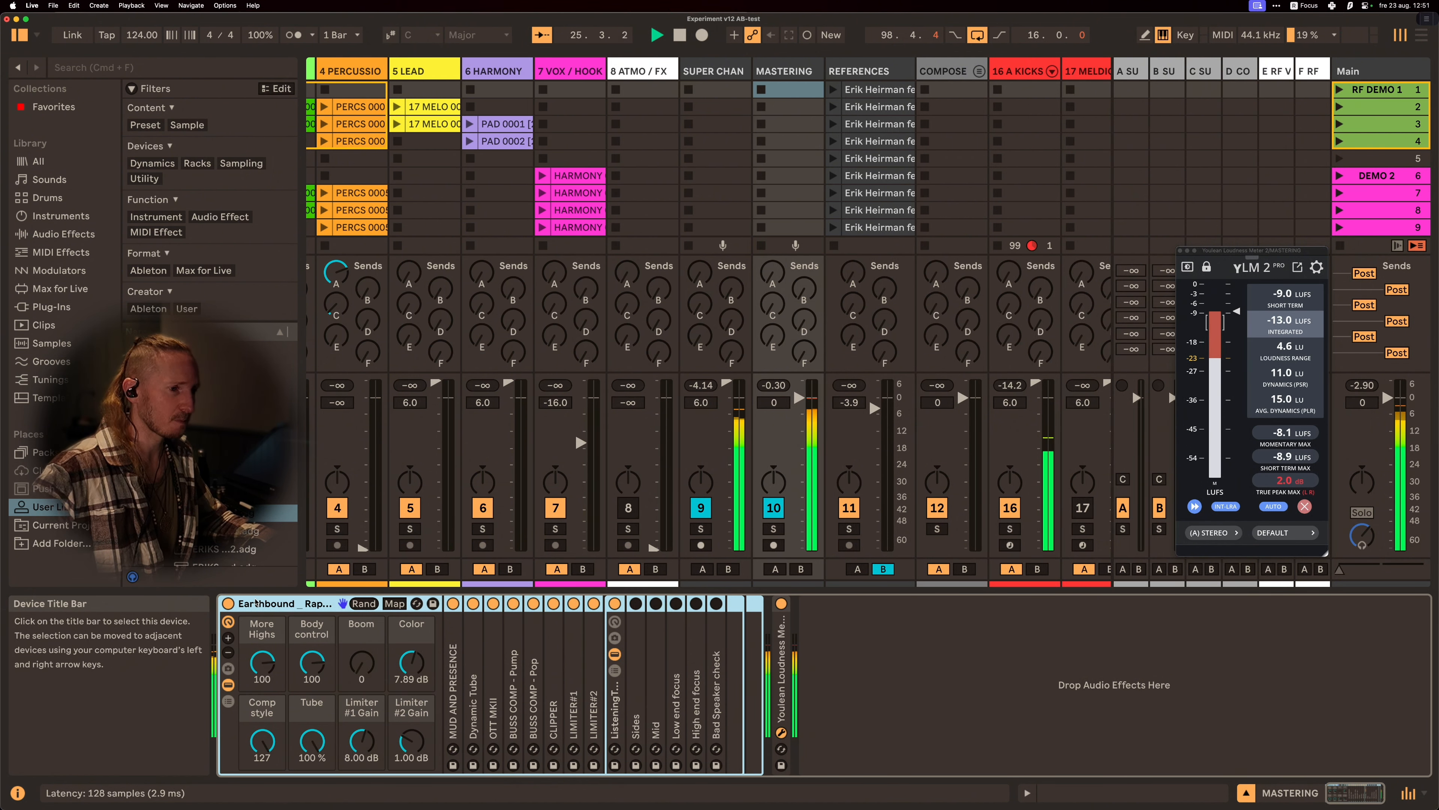
click(254, 602)
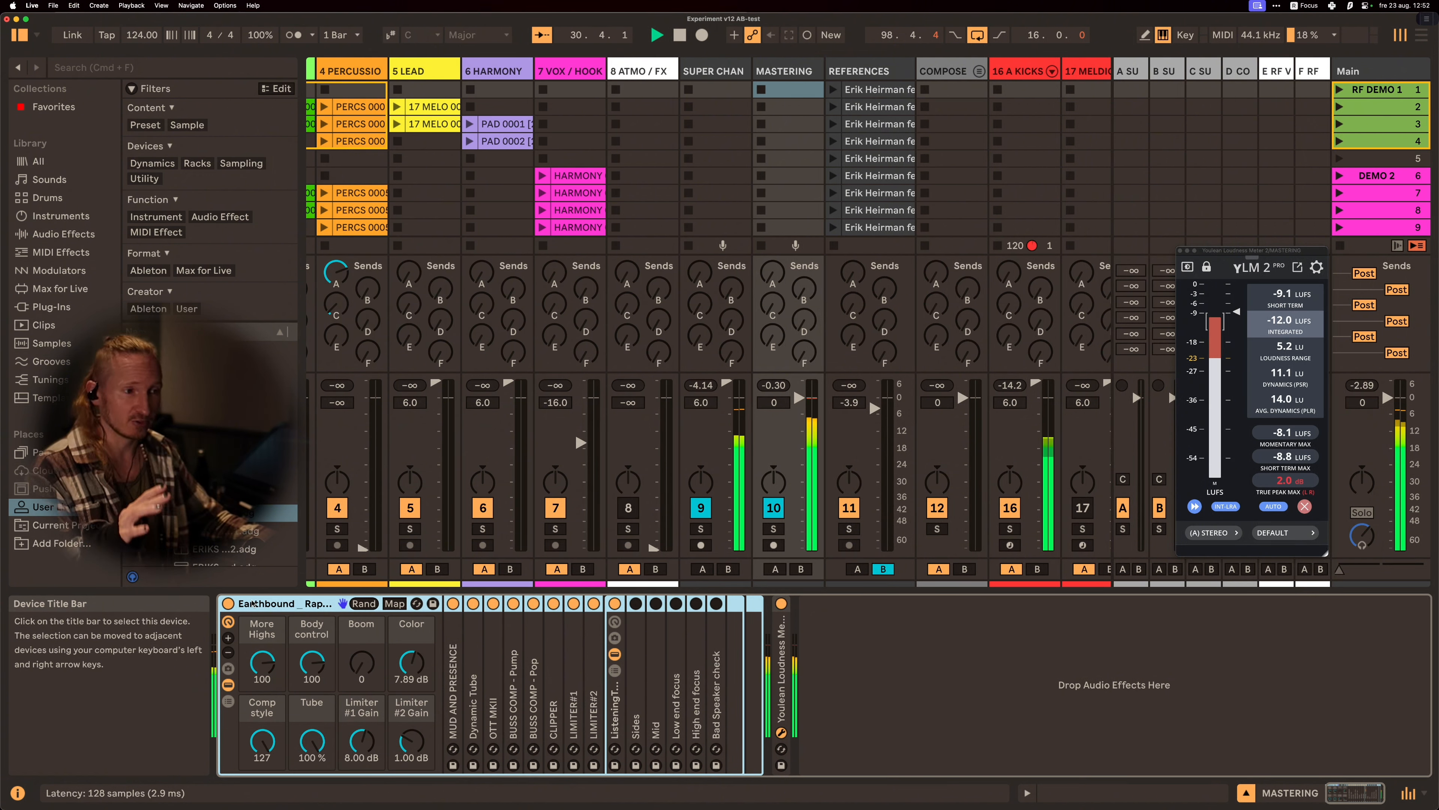
click(260, 603)
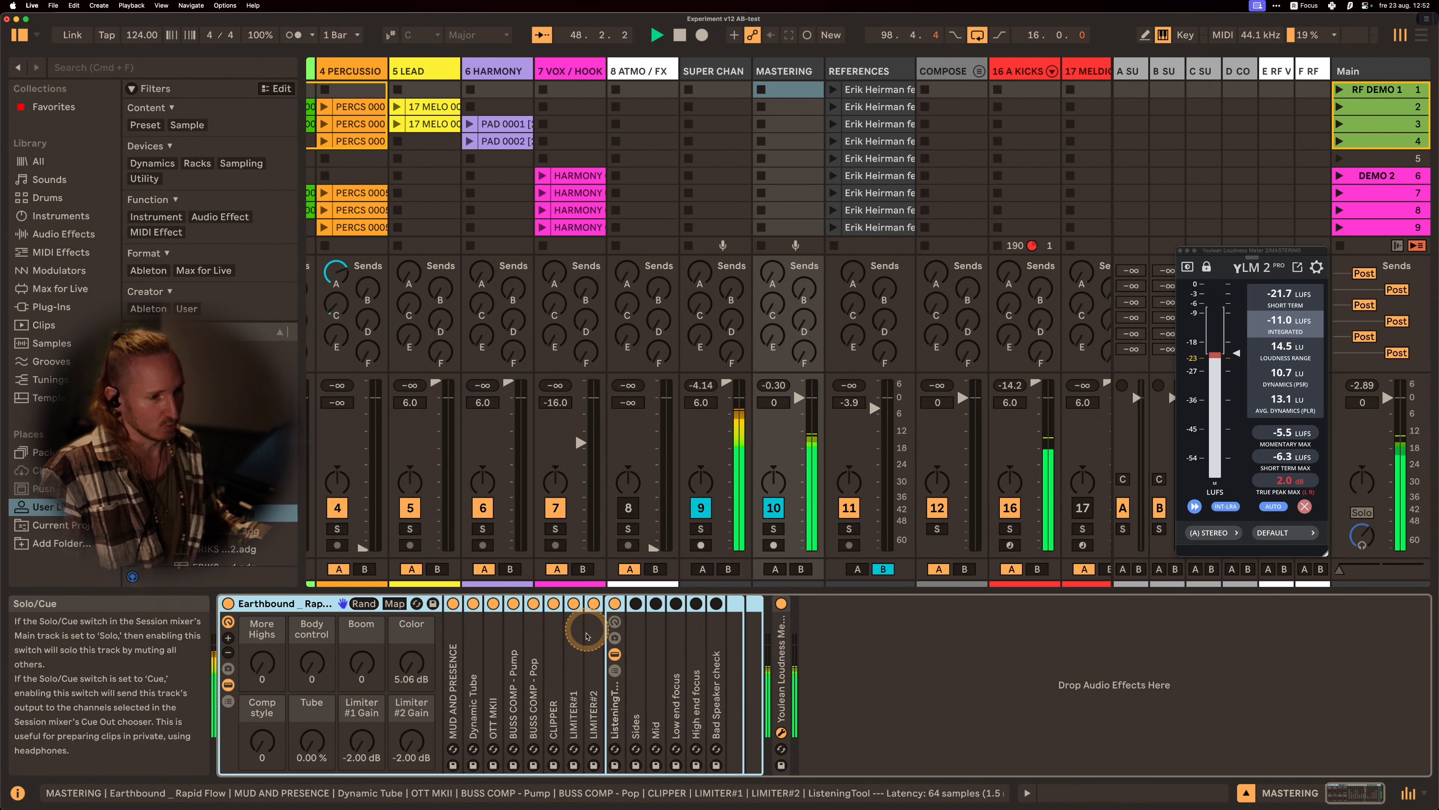
double_click(536, 645)
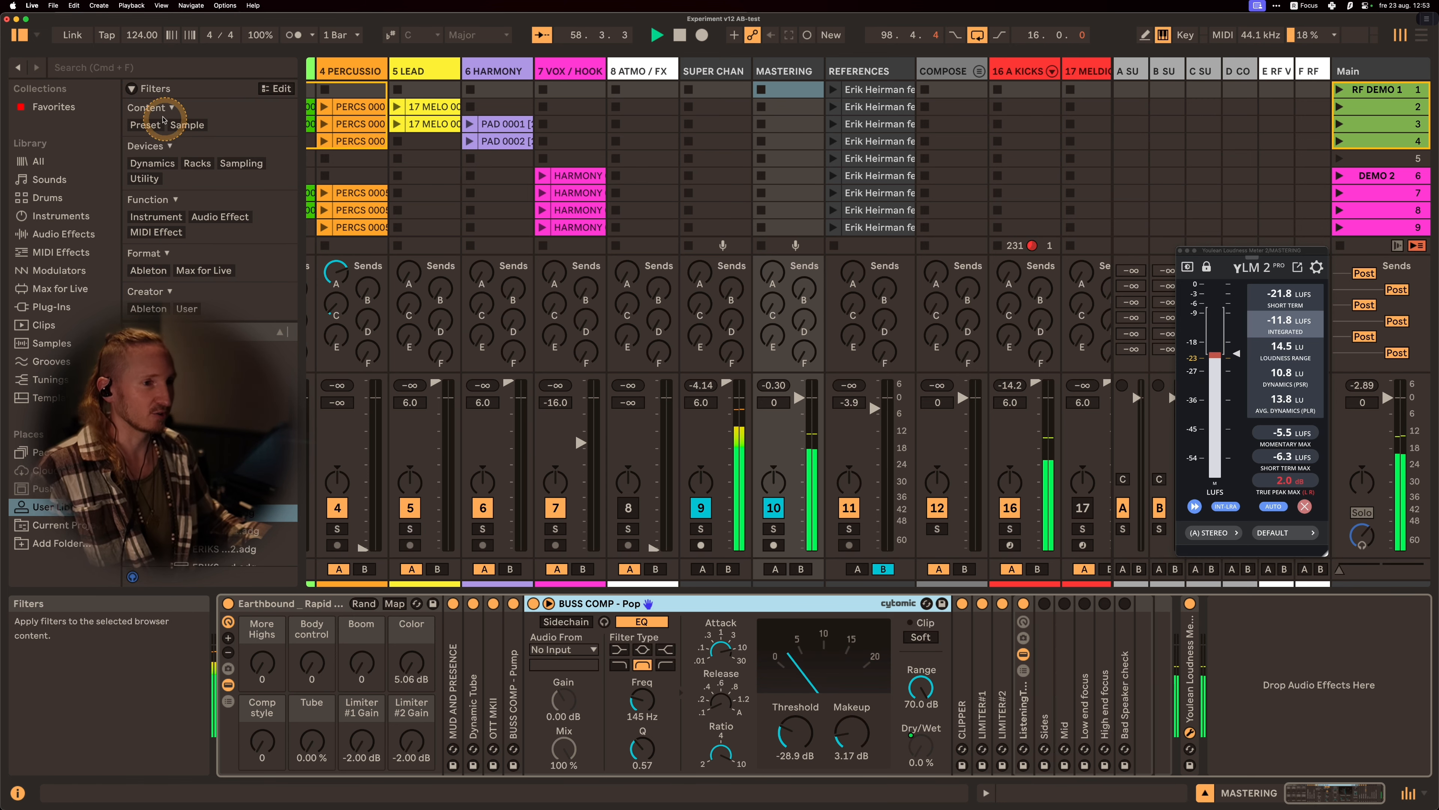
Search the entire browser library for "util" and insert the Utility effect before the rack on the MASTERING track
click(154, 73)
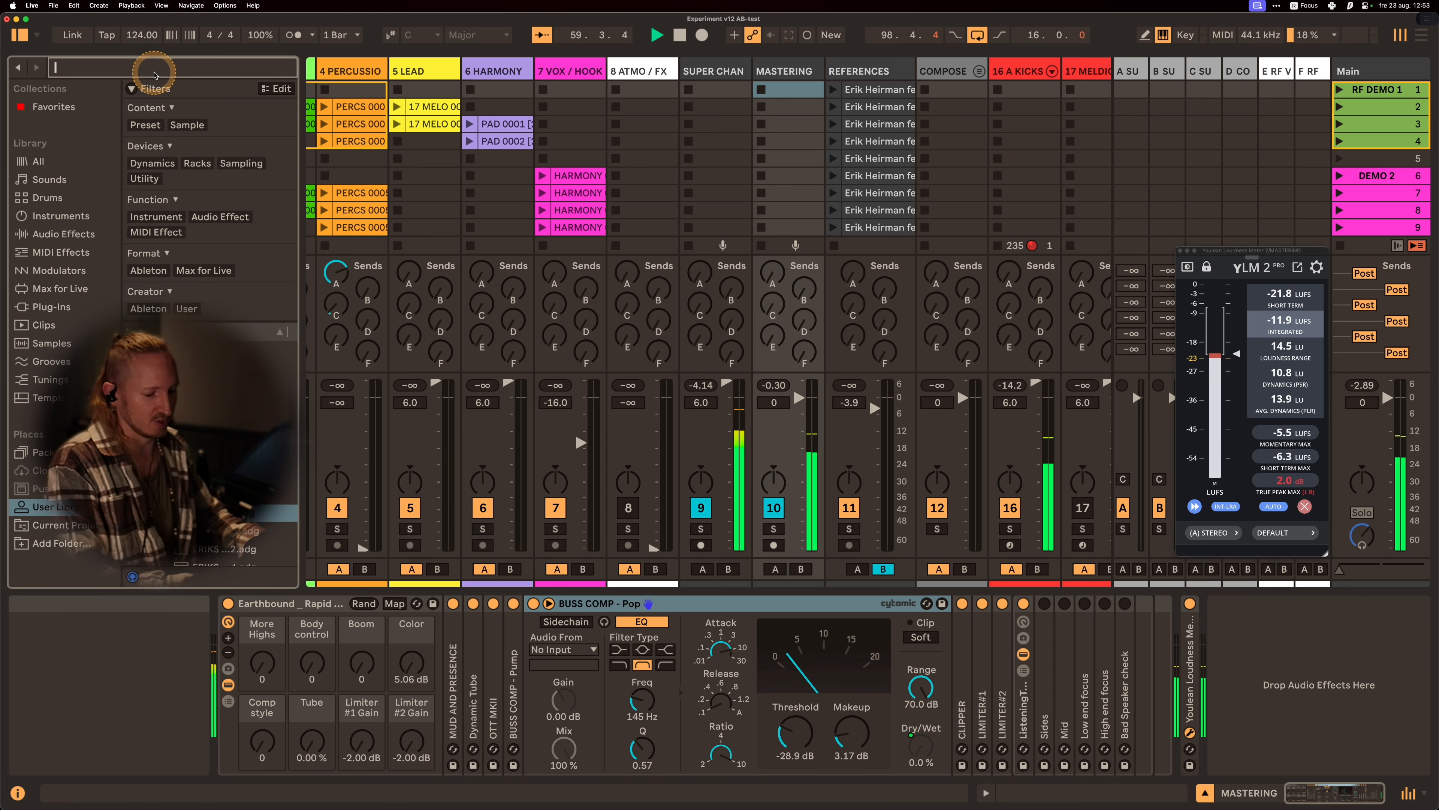
text(uti)
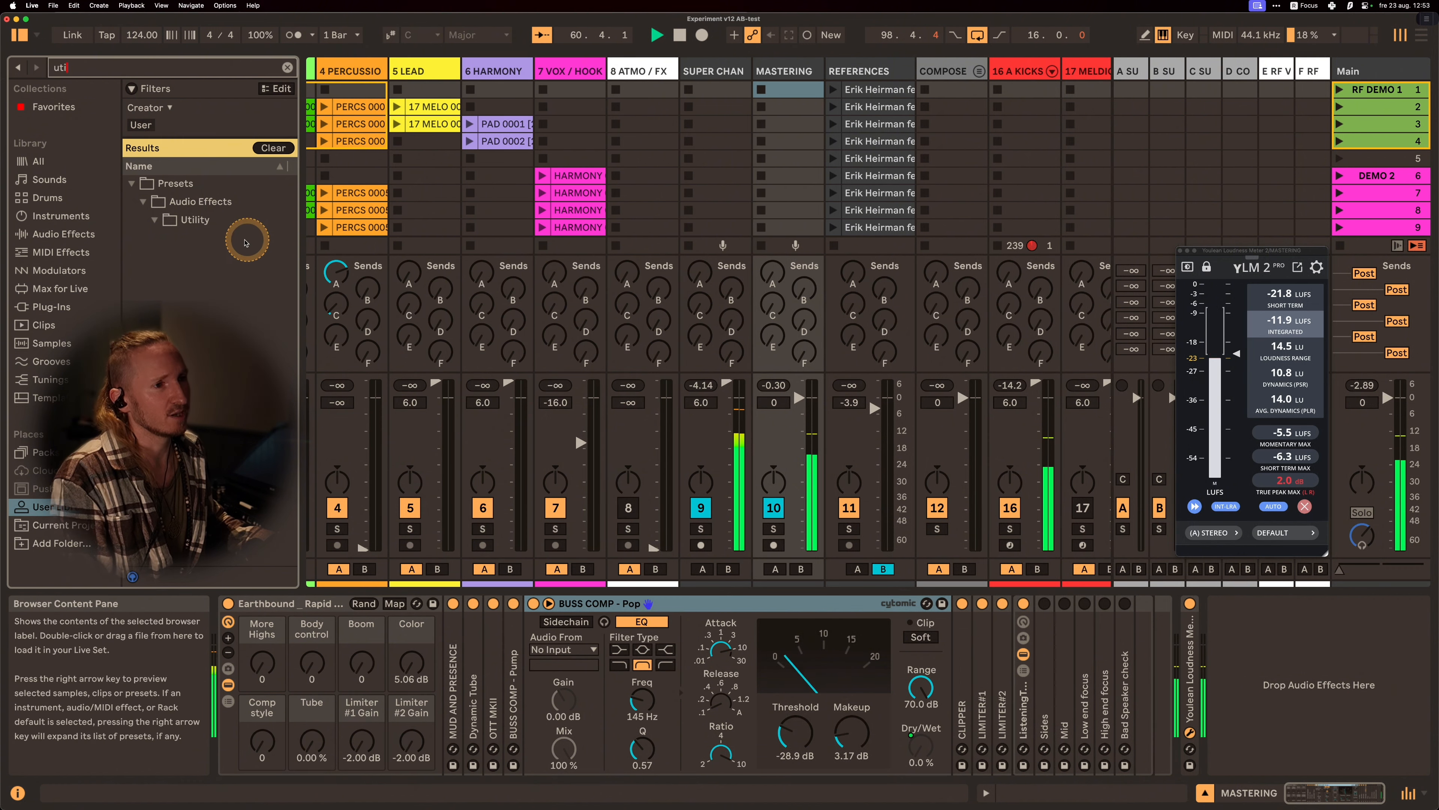
click(52, 161)
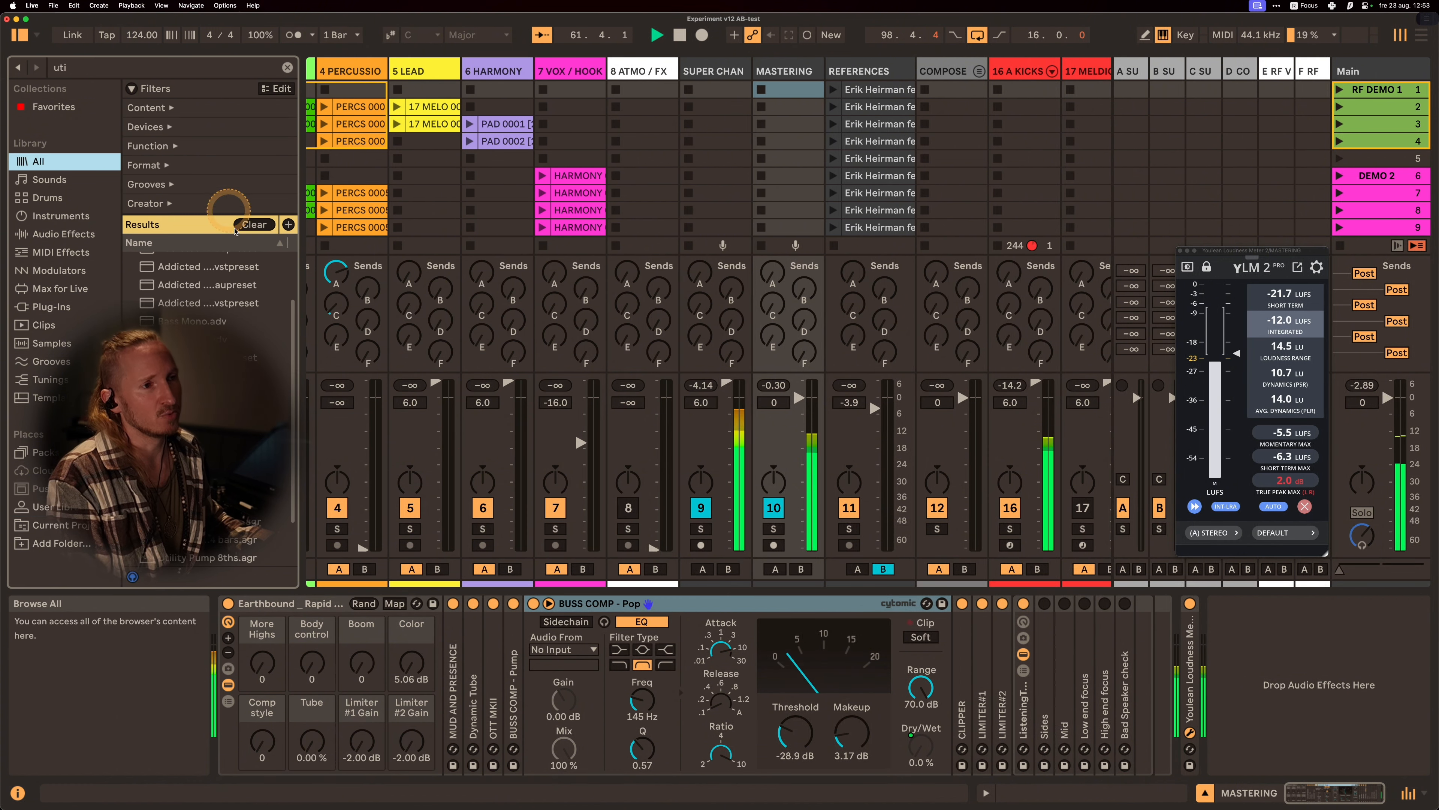
click(130, 69)
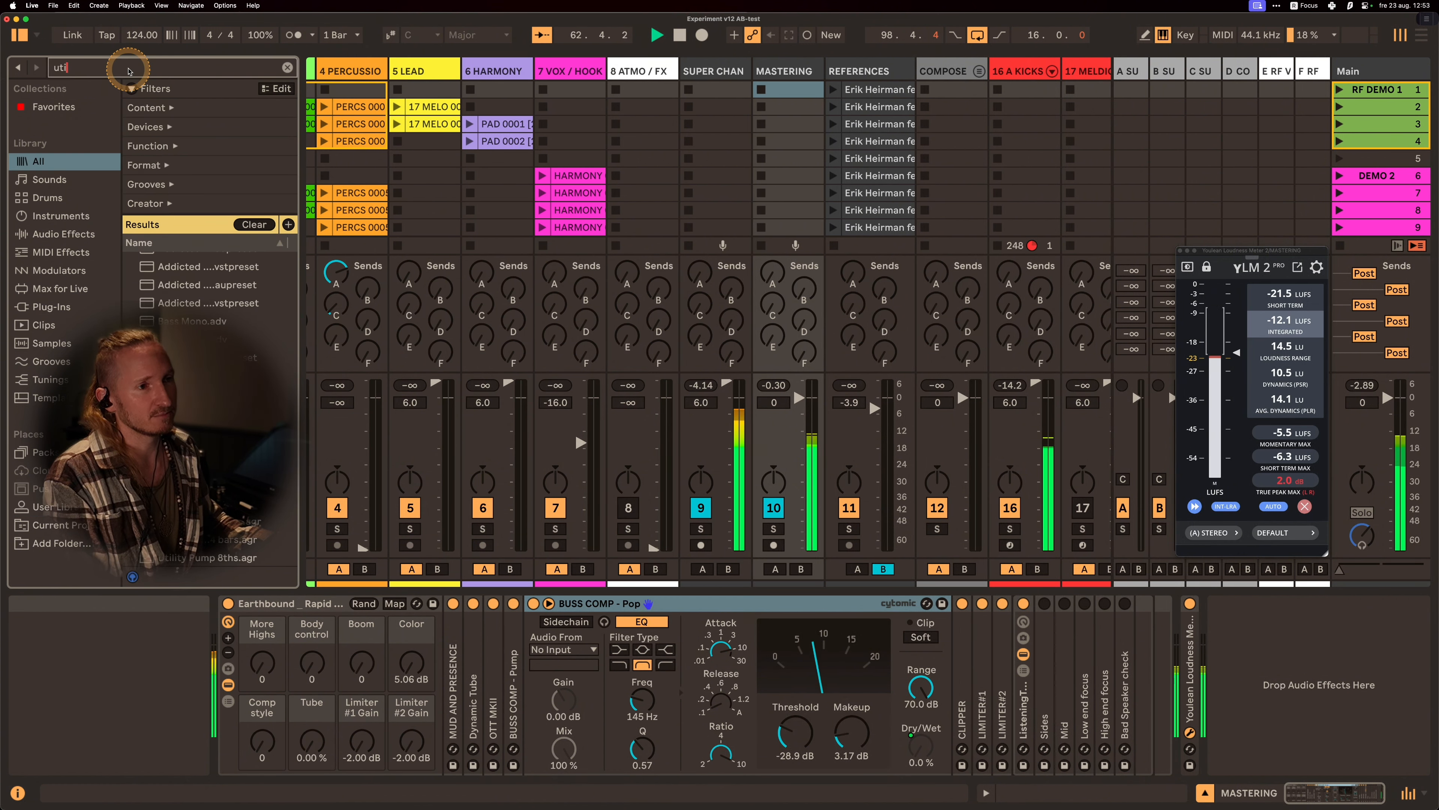
text(l)
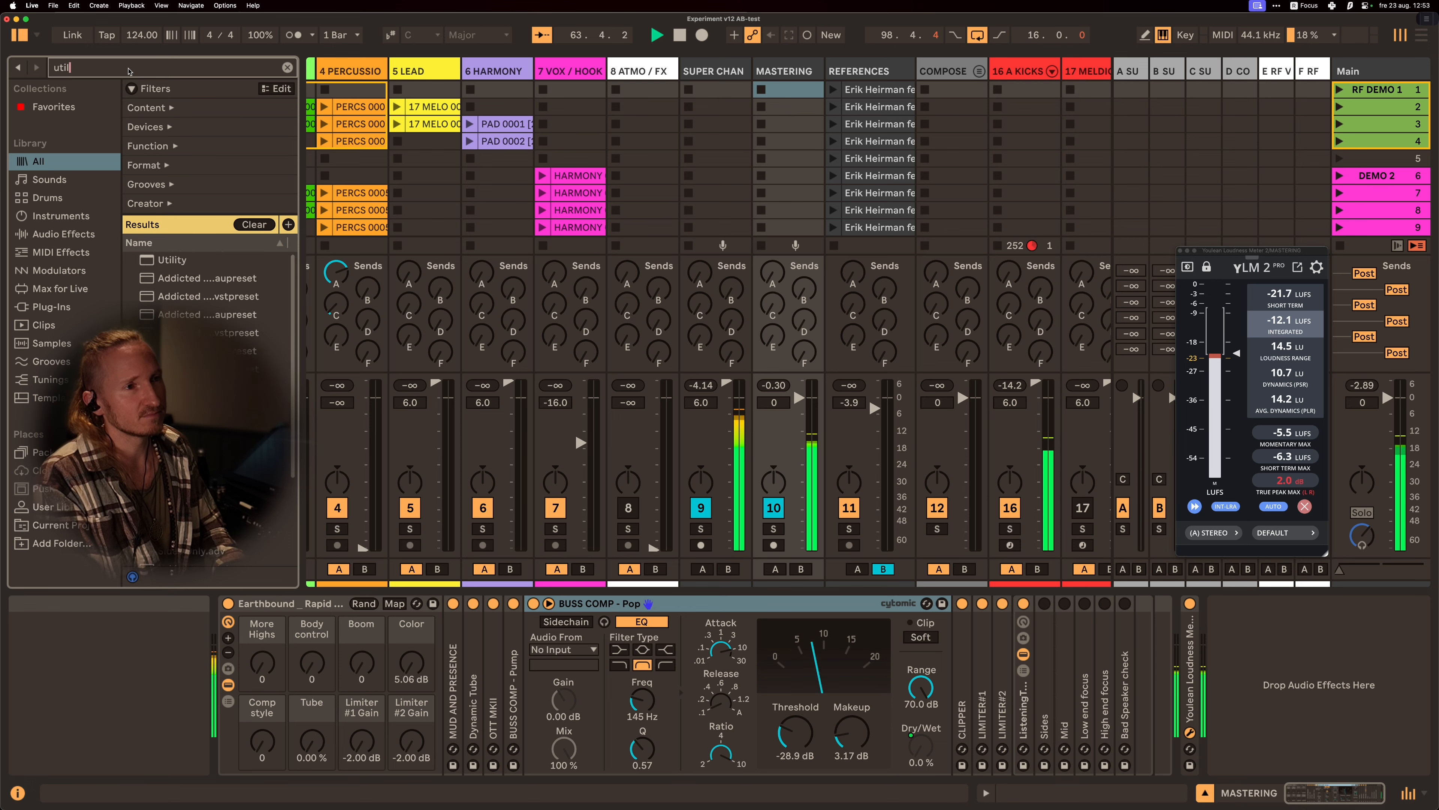
drag(170, 260, 215, 626)
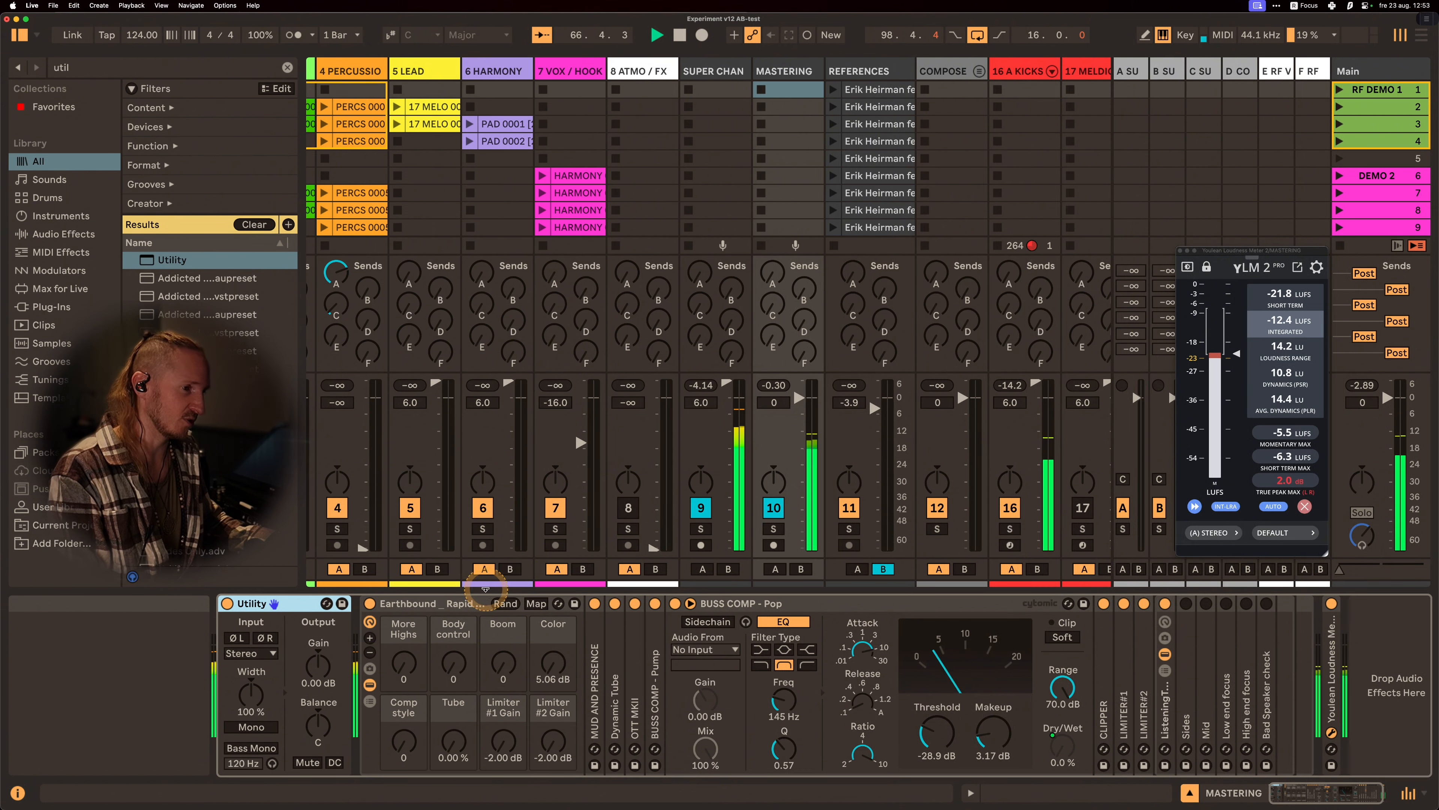
Lower the Utility's output gain to about -8.89 dB
click(429, 605)
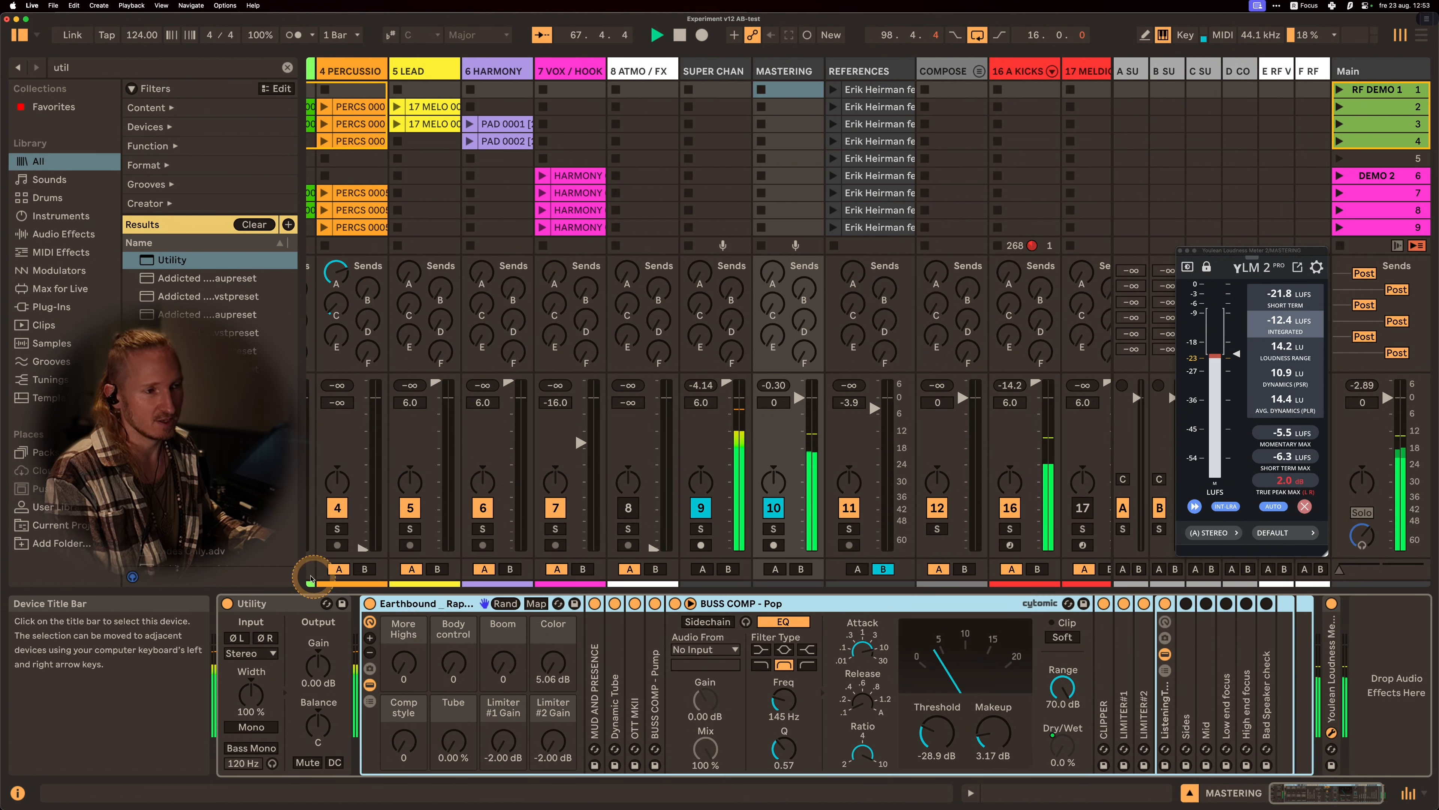
click(281, 600)
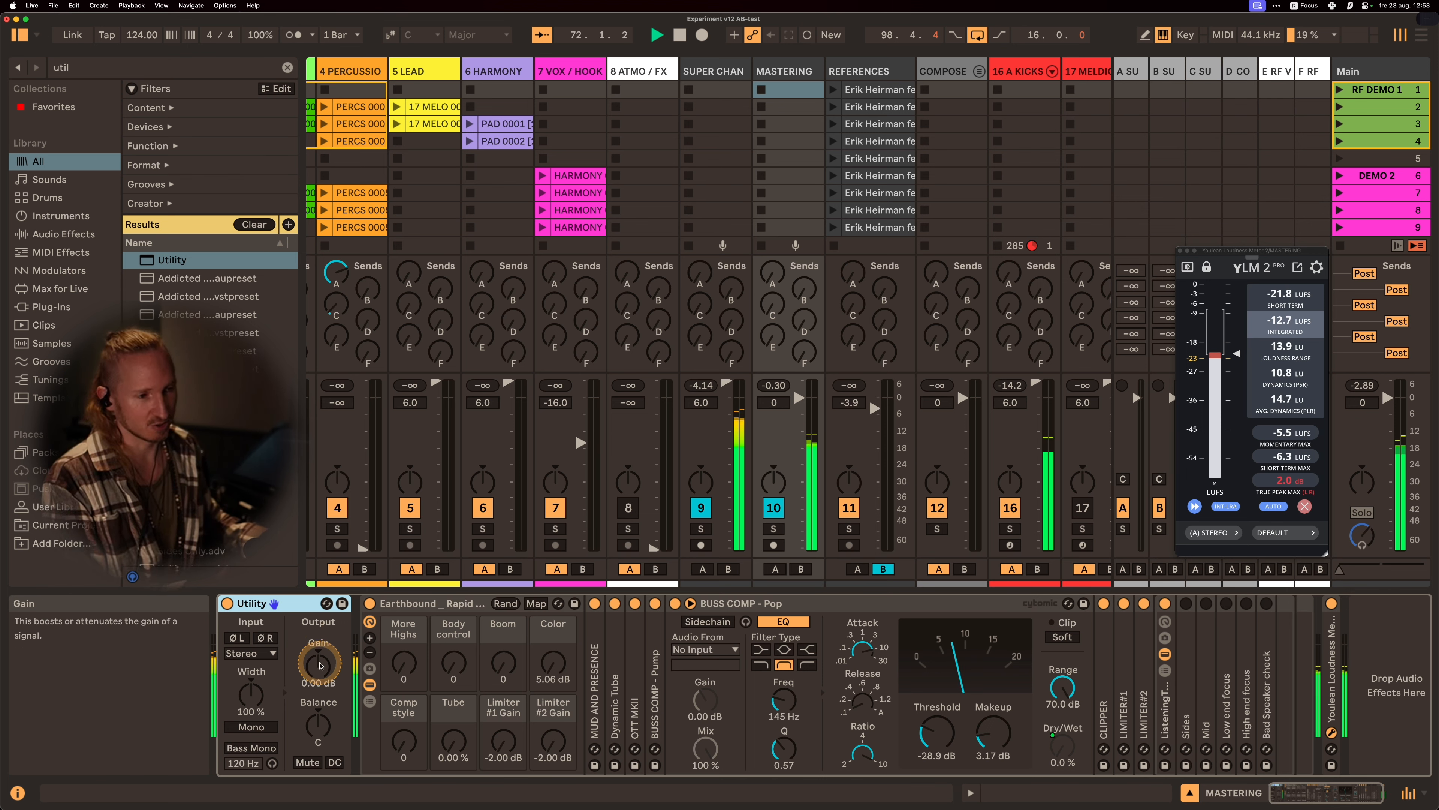
drag(320, 666, 320, 688)
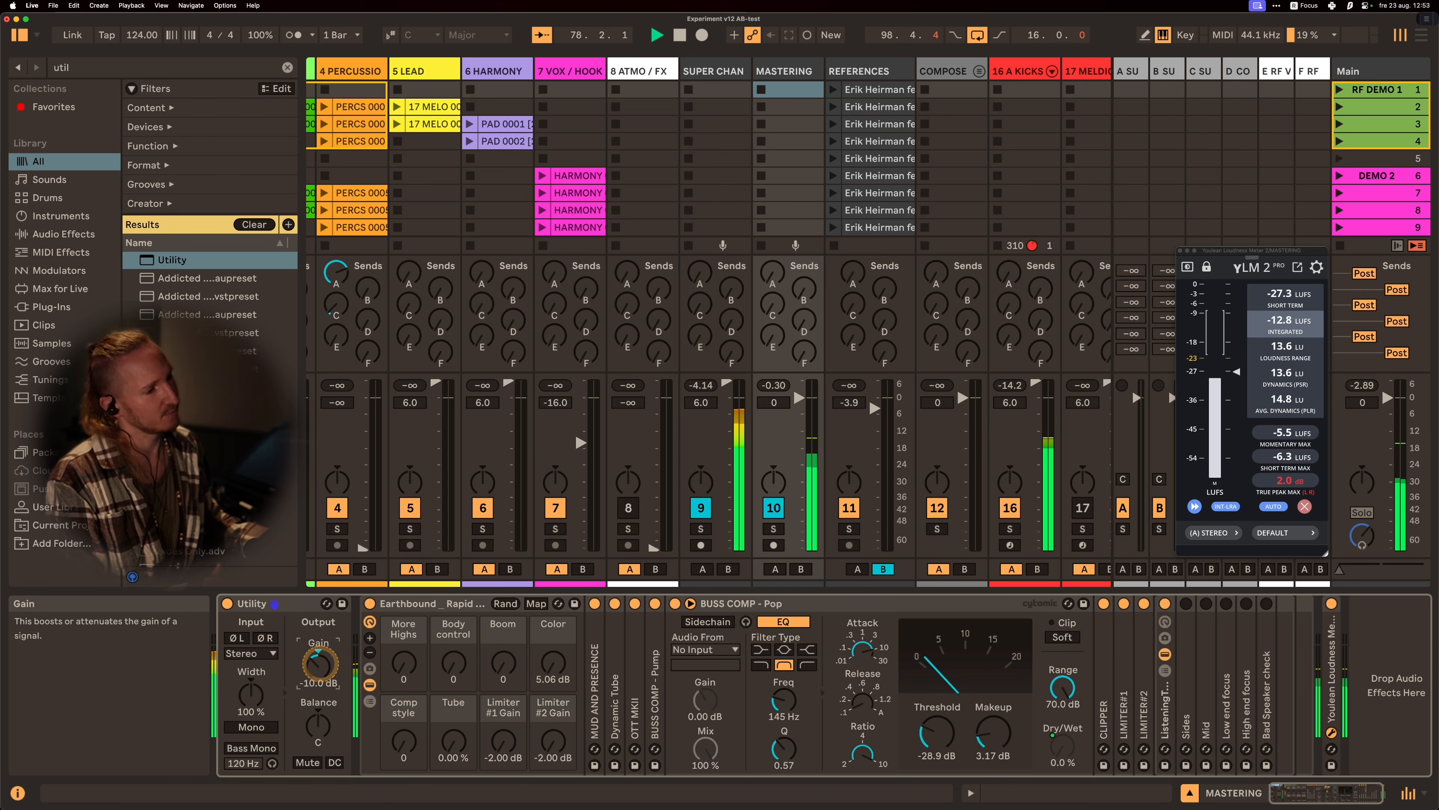
drag(320, 688, 320, 686)
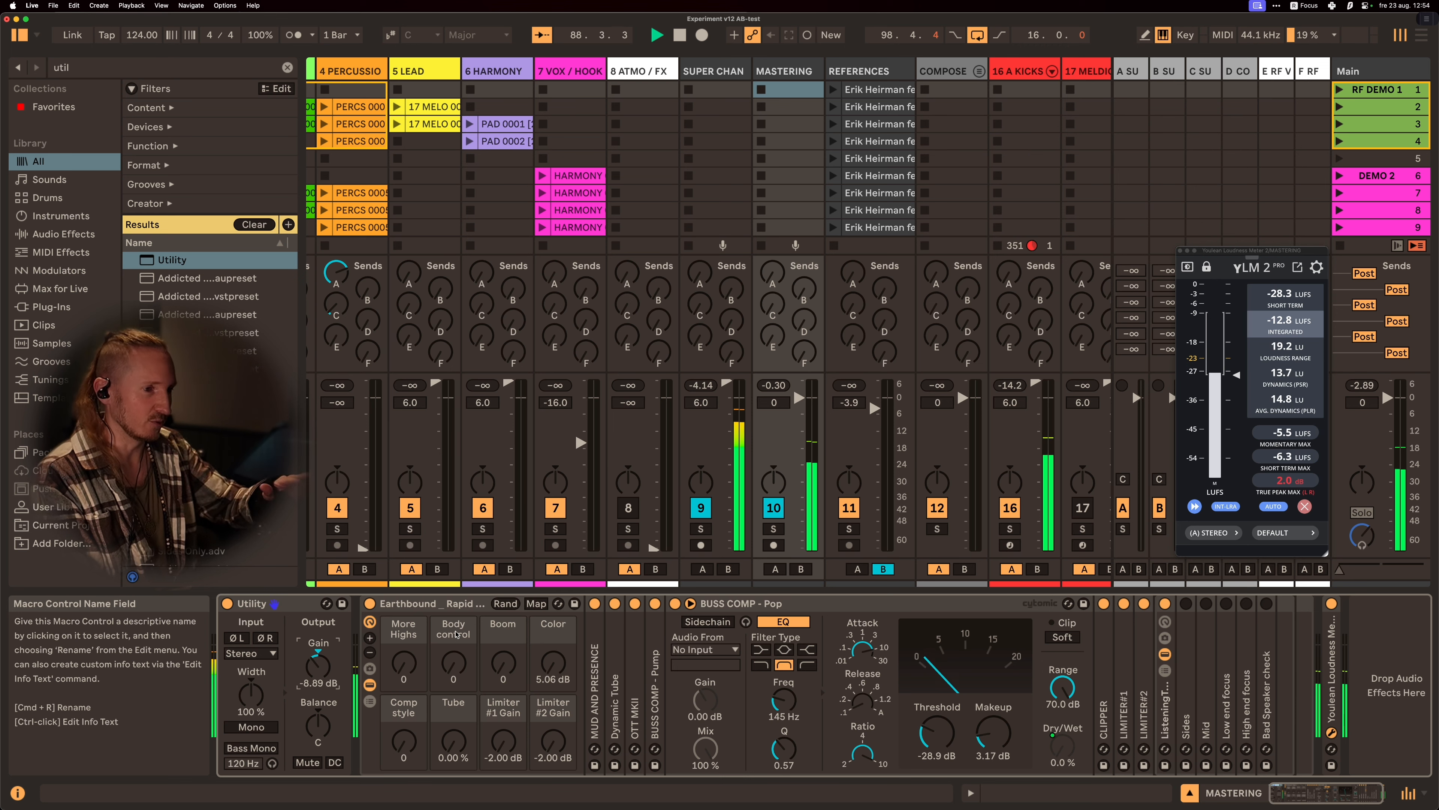
Collapse the Utility and BUSS COMP - Pop devices and select the Earthbound _ Rapid Flow rack
double_click(296, 605)
click(322, 607)
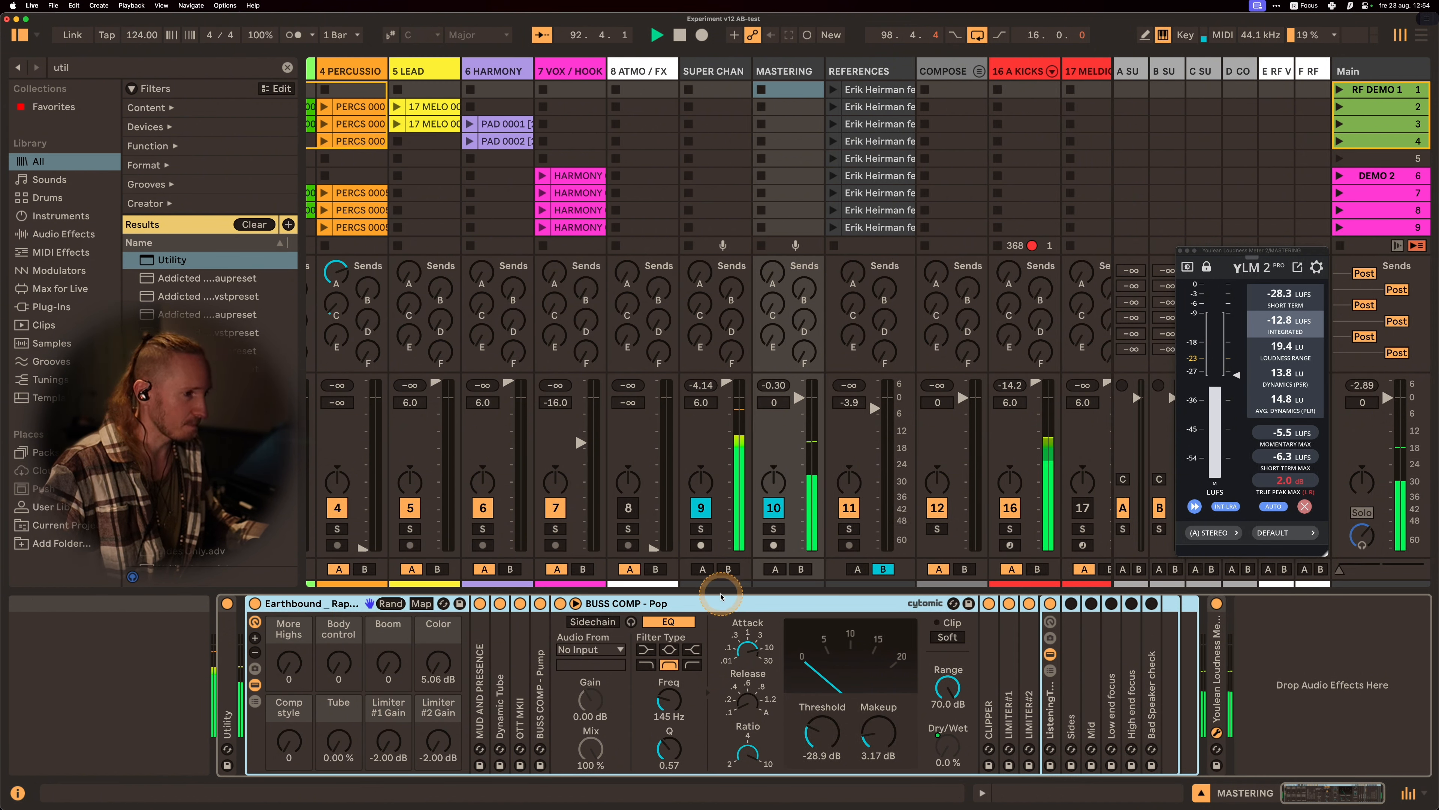
double_click(711, 604)
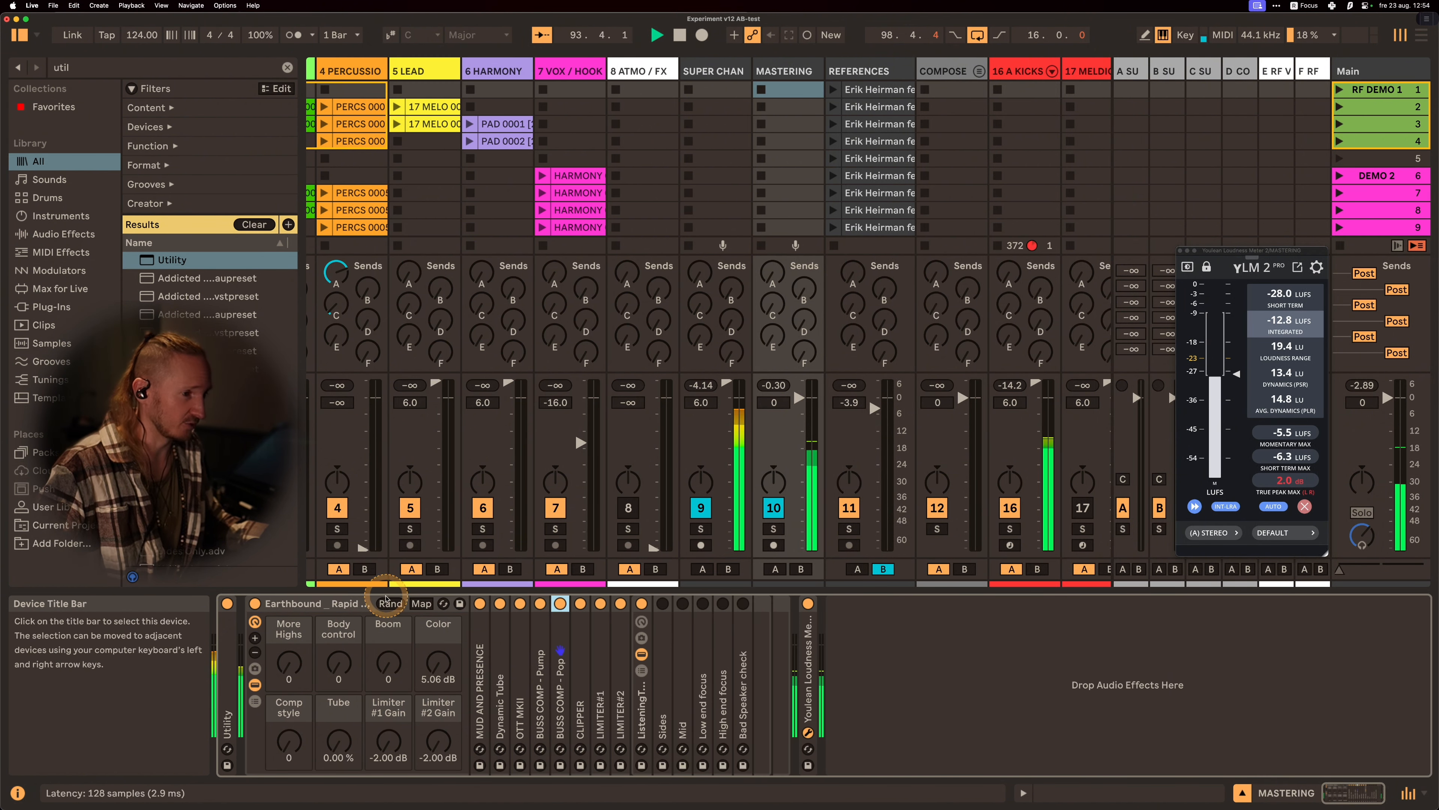
click(301, 609)
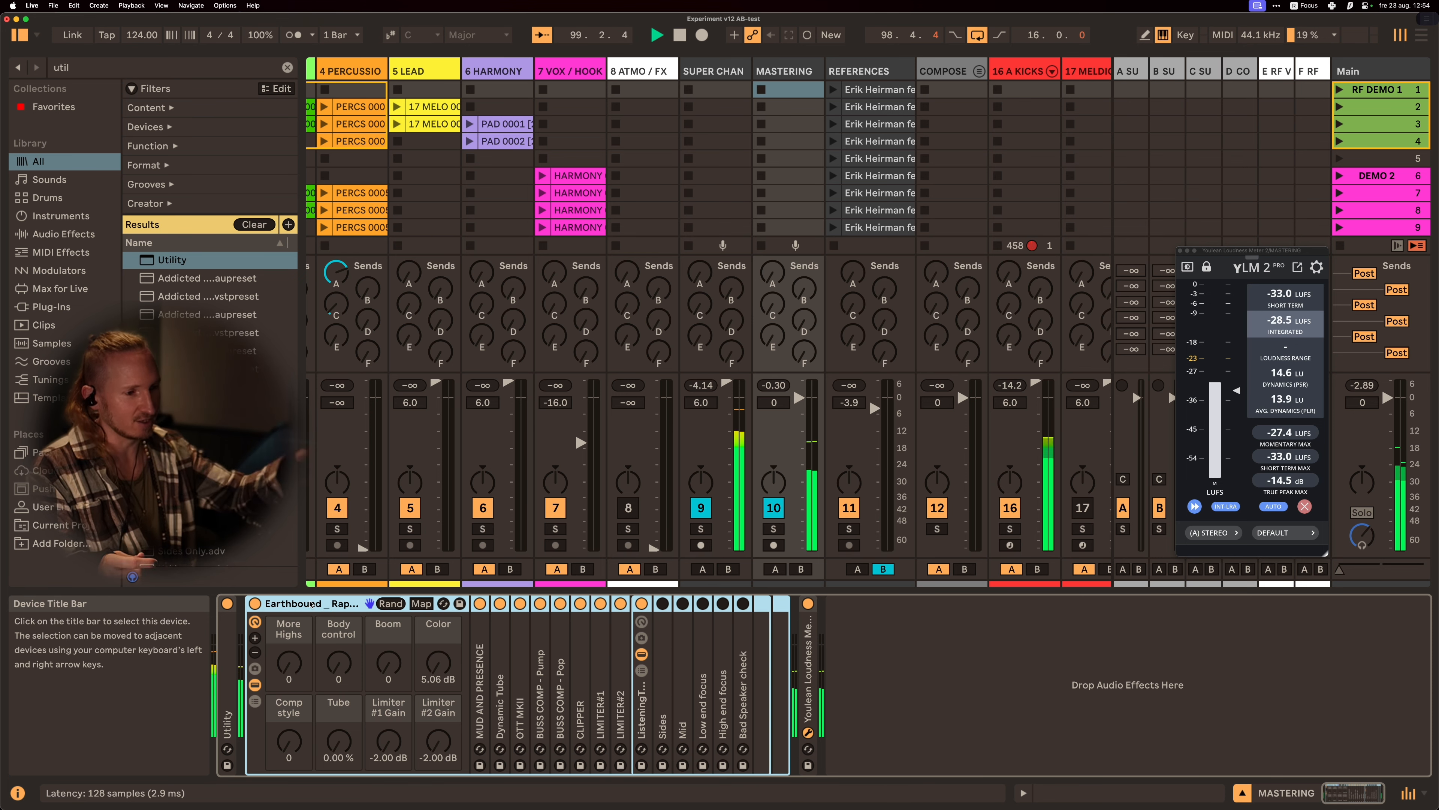
click(289, 604)
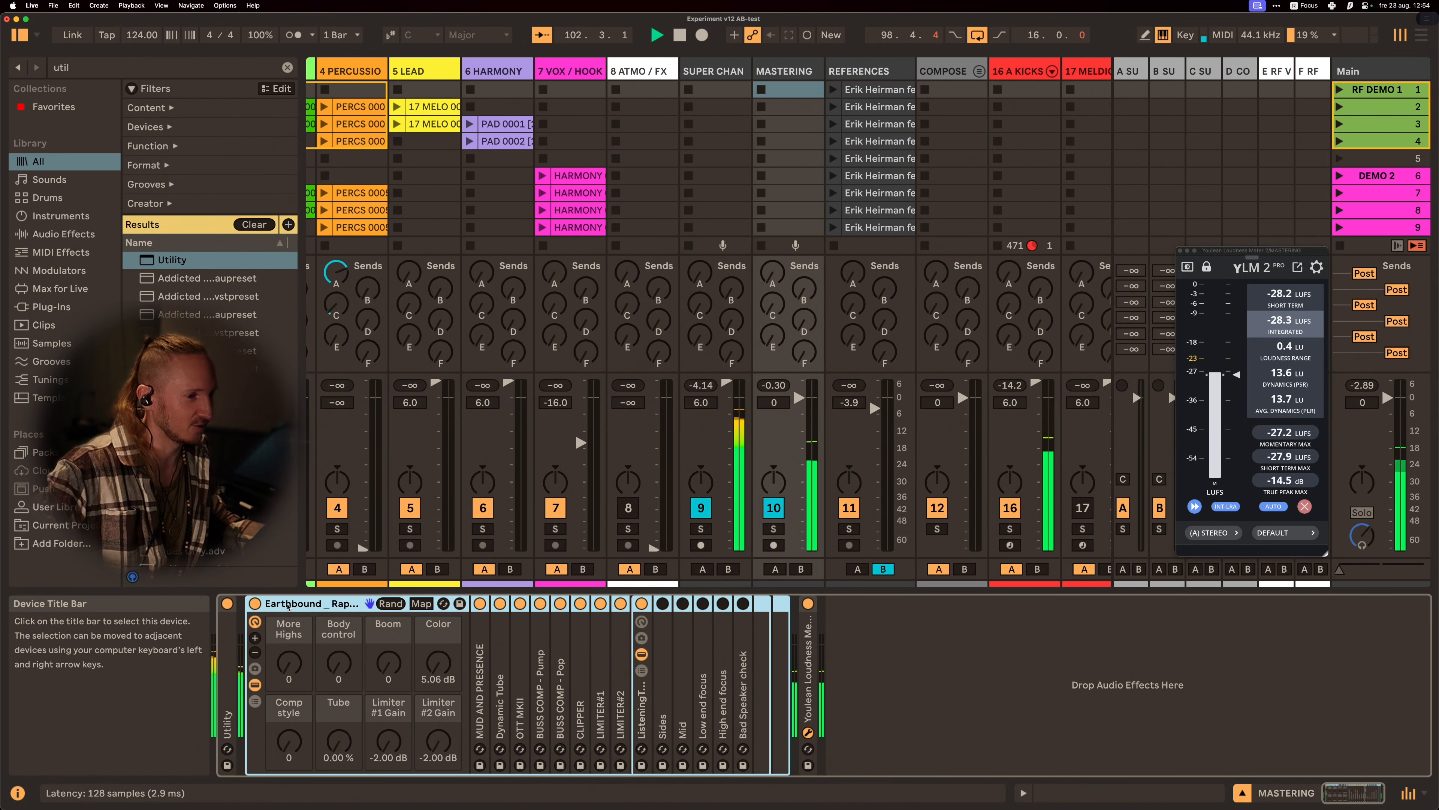
Expand LIMITER#1 and LIMITER#2 inside the mastering rack, leaving LIMITER#1 selected
double_click(602, 645)
double_click(717, 644)
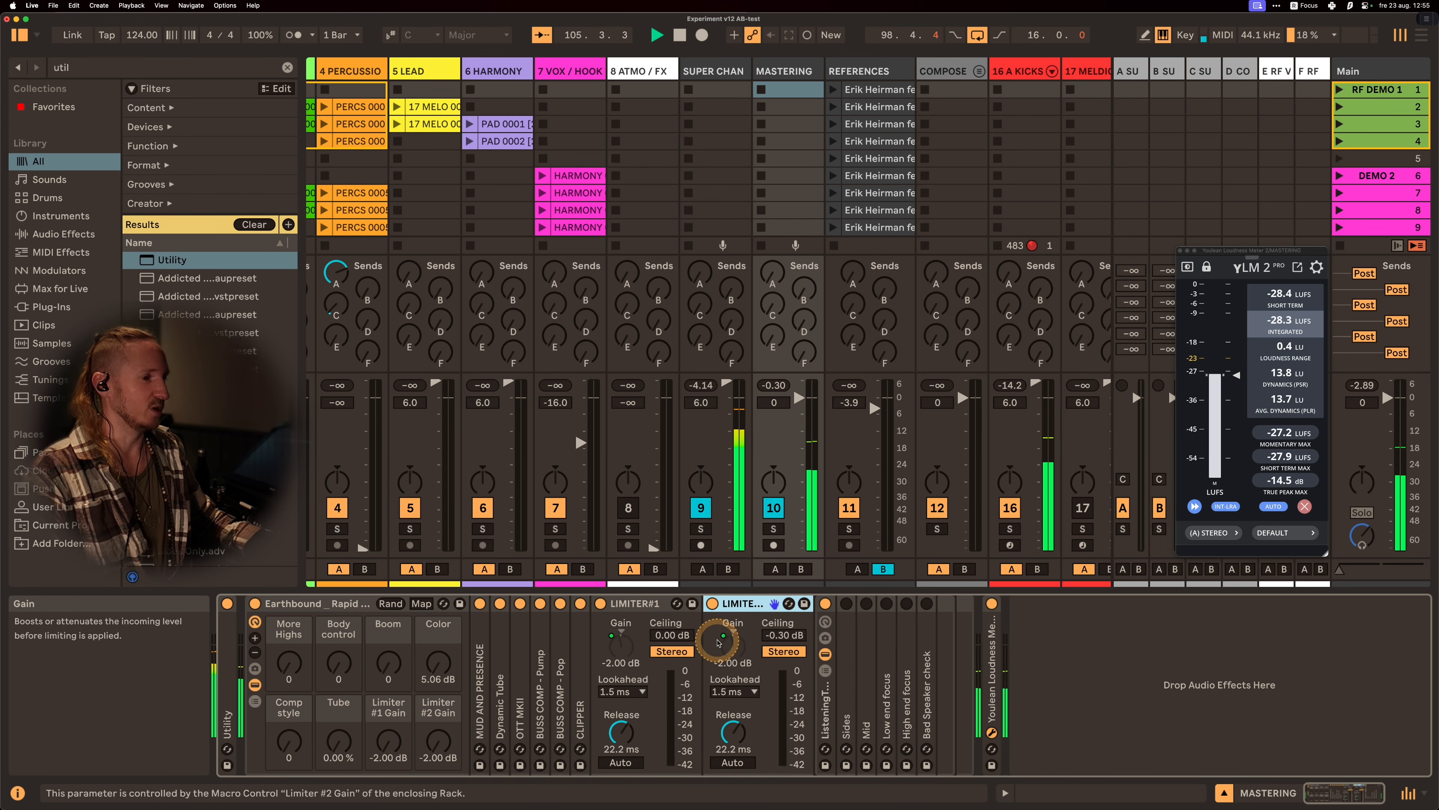
click(633, 602)
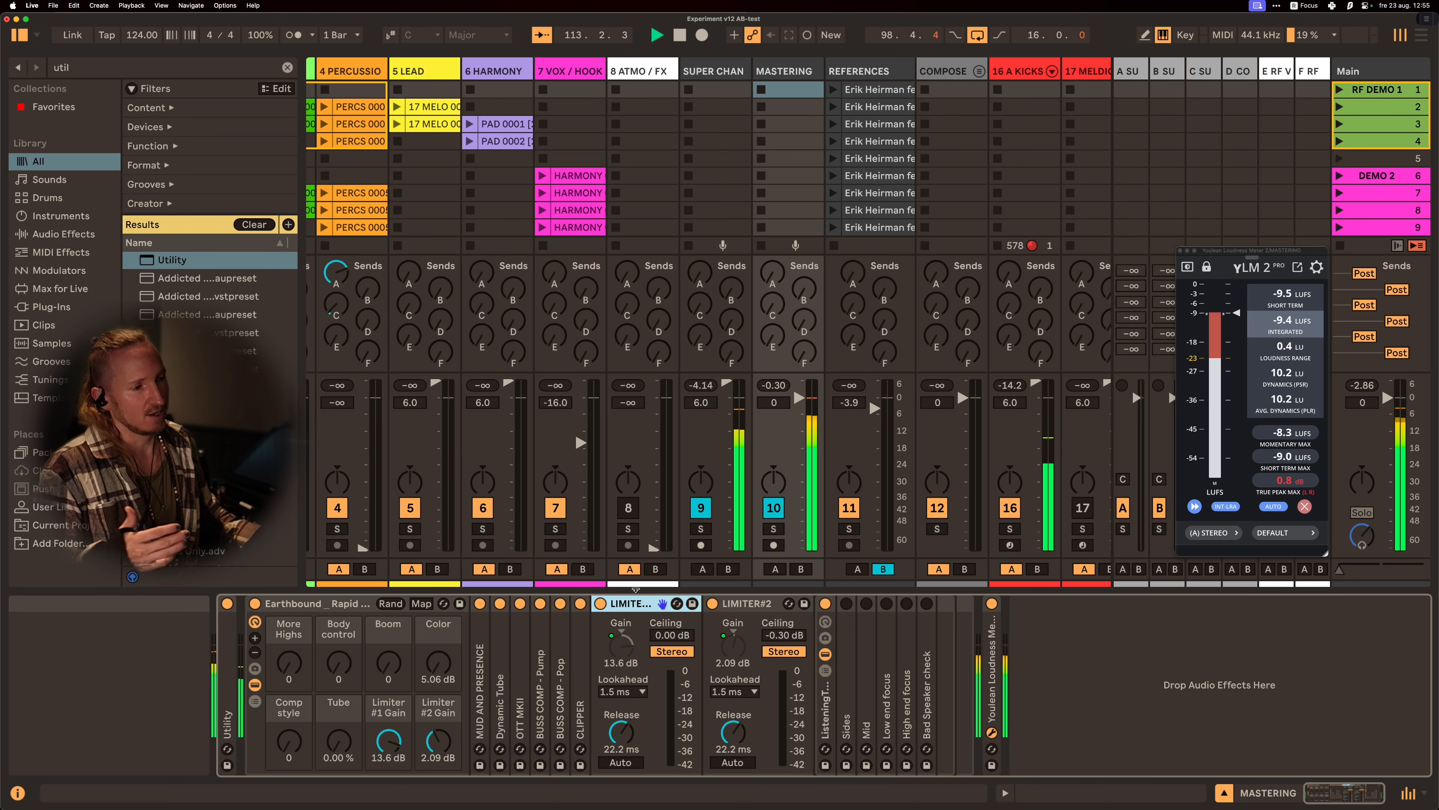
Examine LIMITER#1 and LIMITER#2 in turn while the track plays, ending on LIMITER#1
click(630, 610)
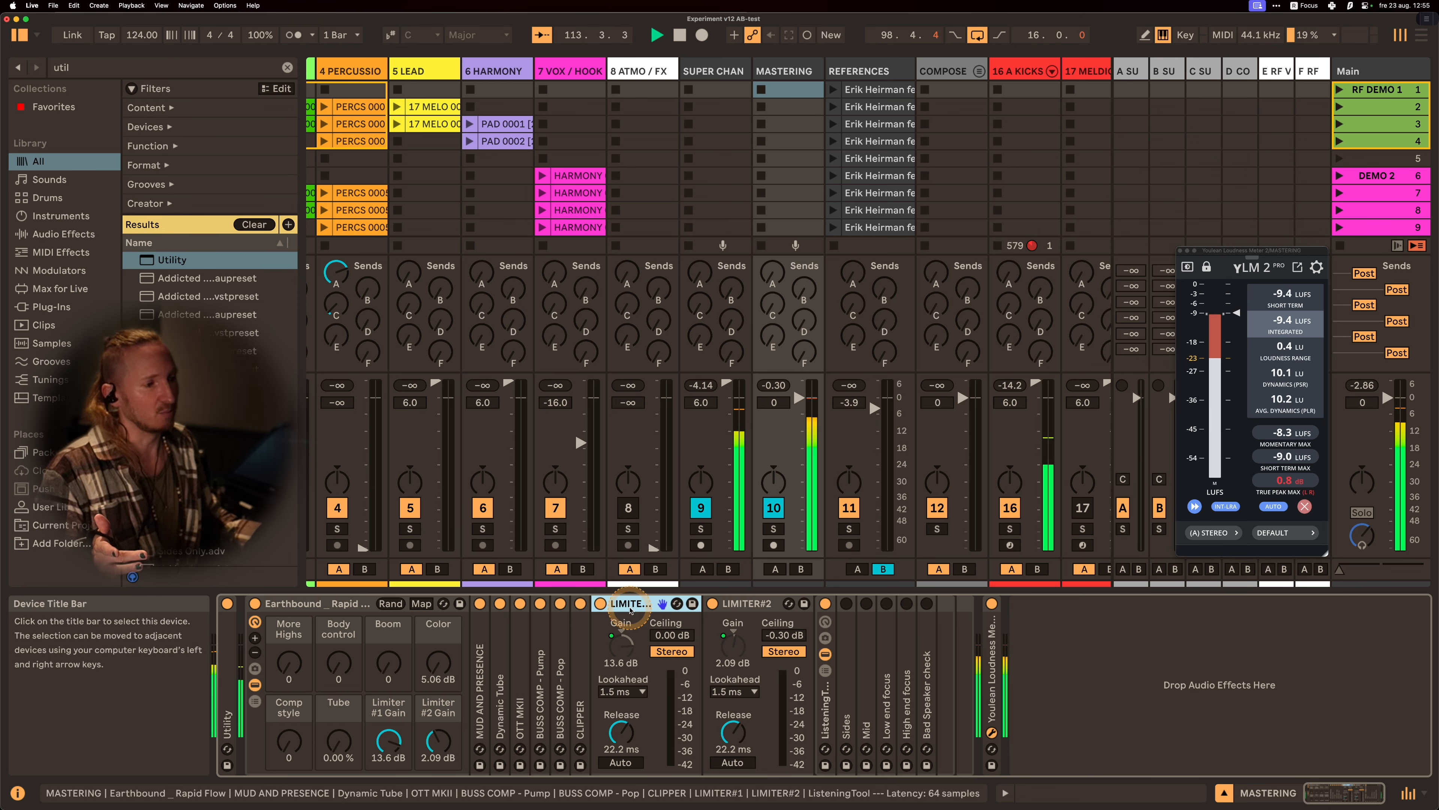
click(740, 608)
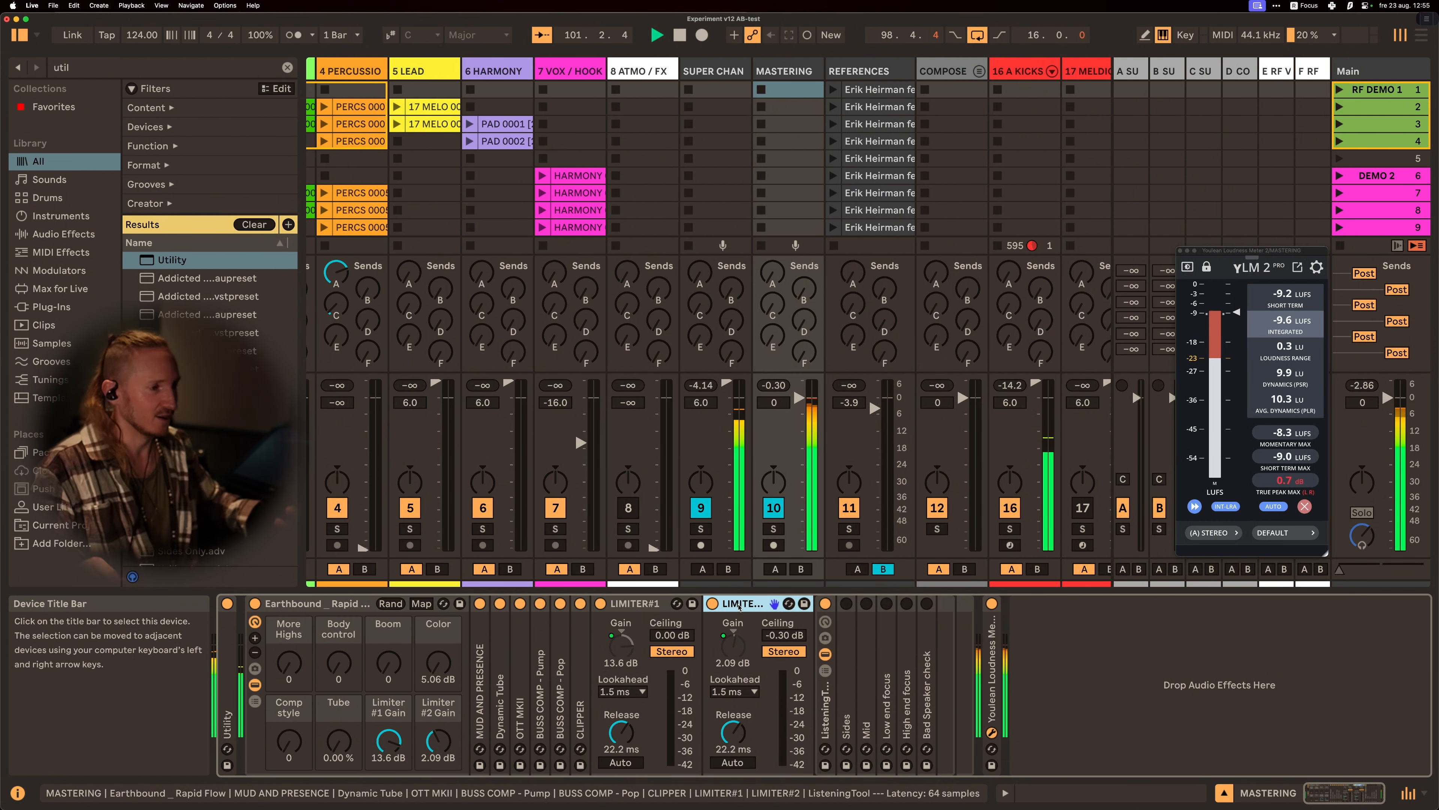
click(651, 607)
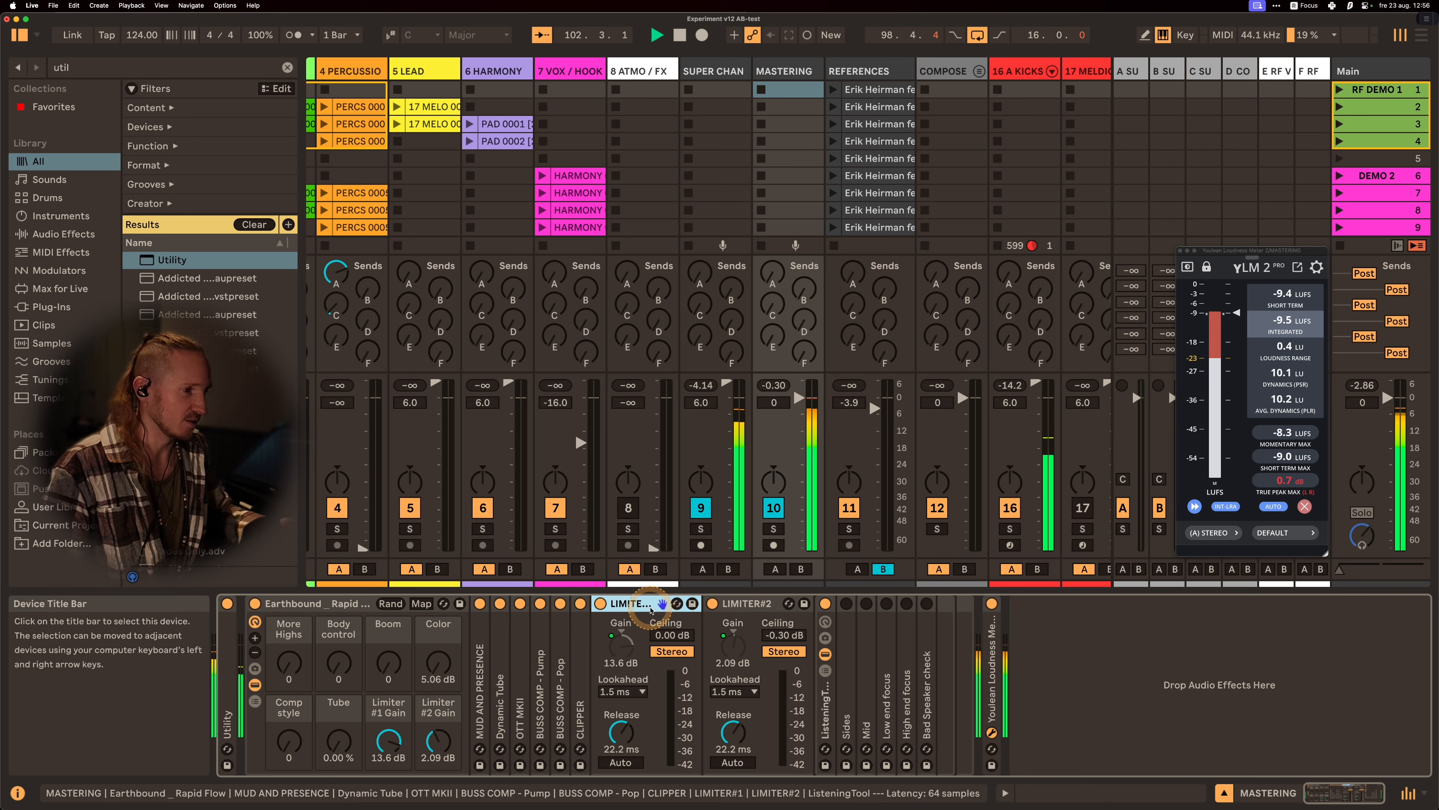
click(730, 603)
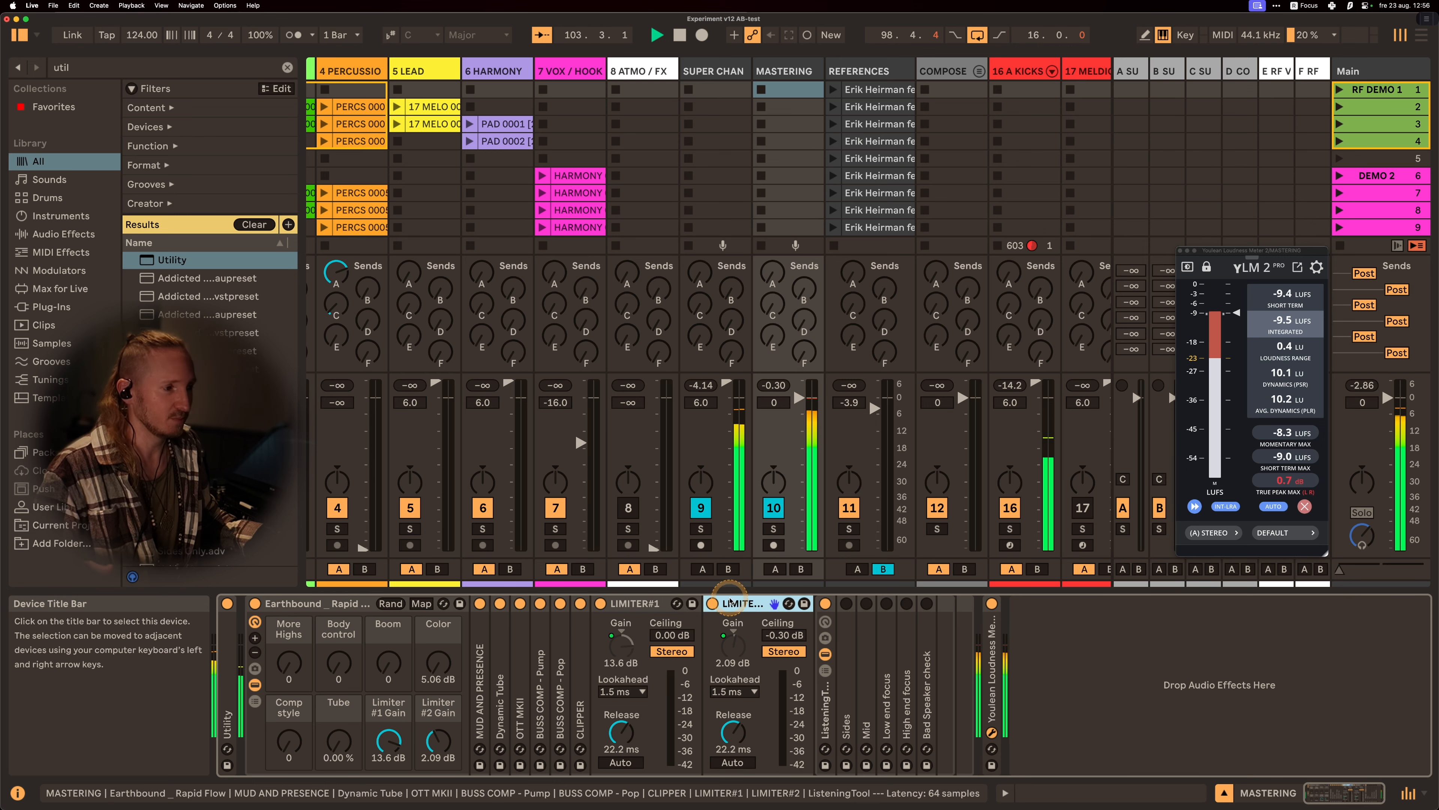
click(654, 602)
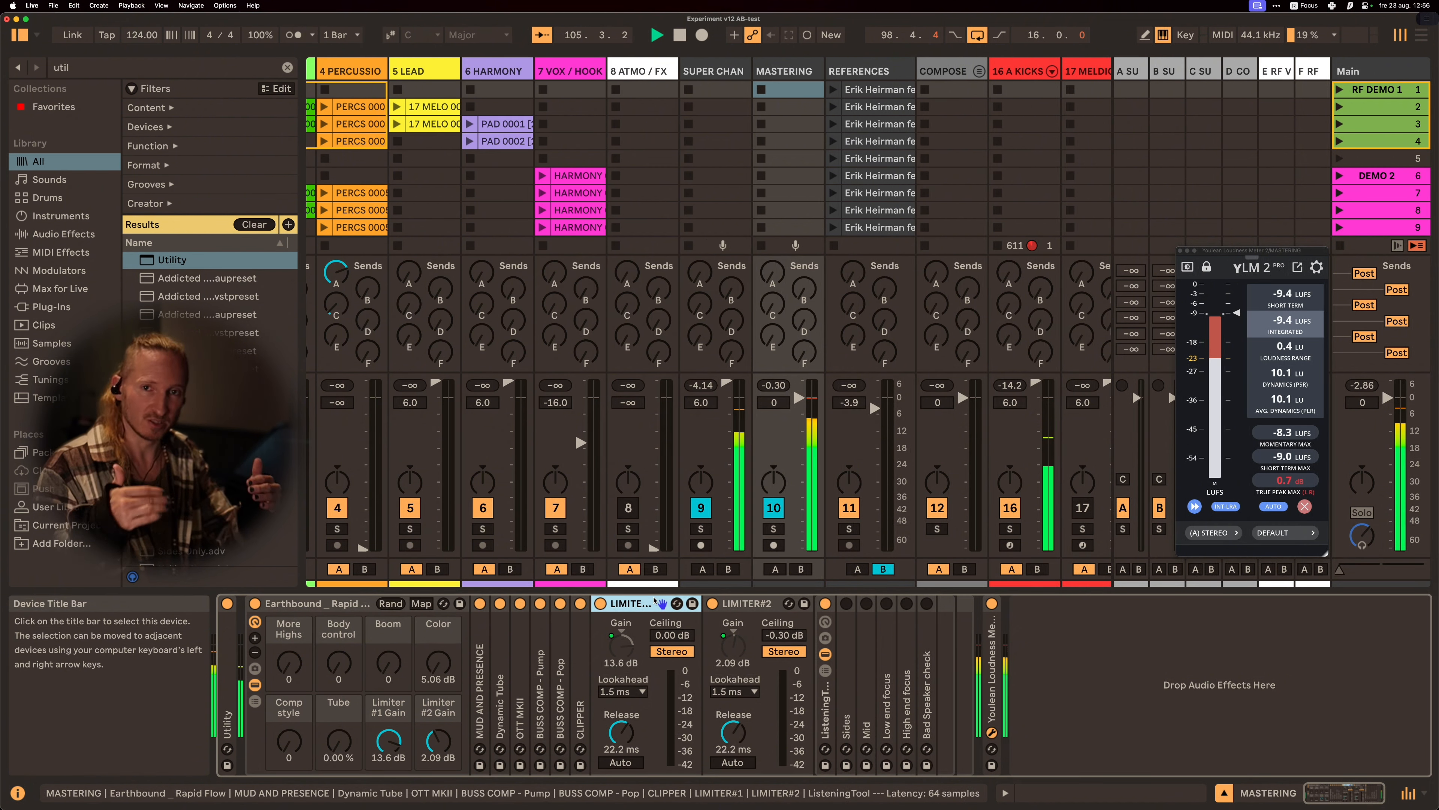
click(644, 602)
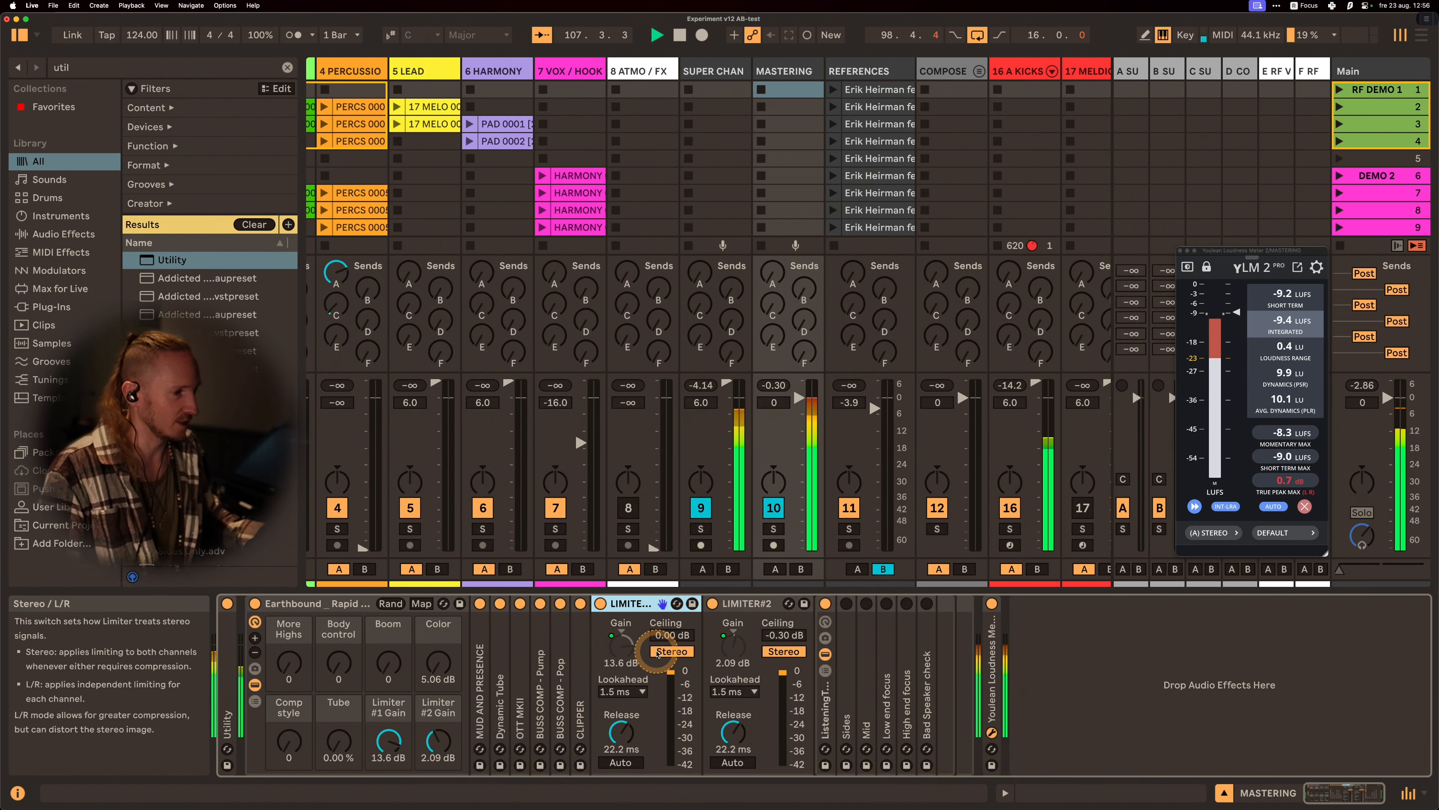
Switch LIMITER#1 from Stereo to L/R limiting and keep that limiter selected
click(616, 604)
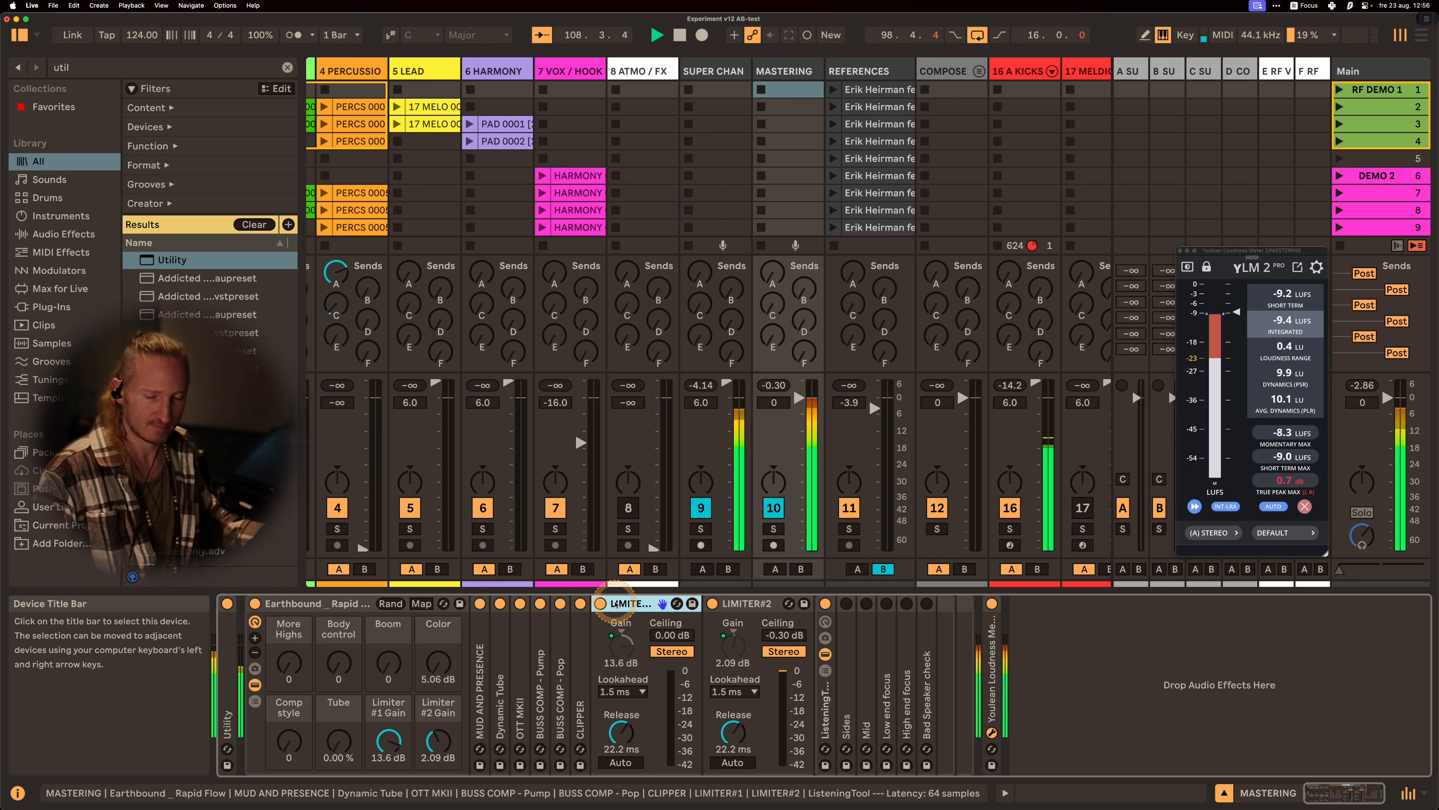
click(637, 602)
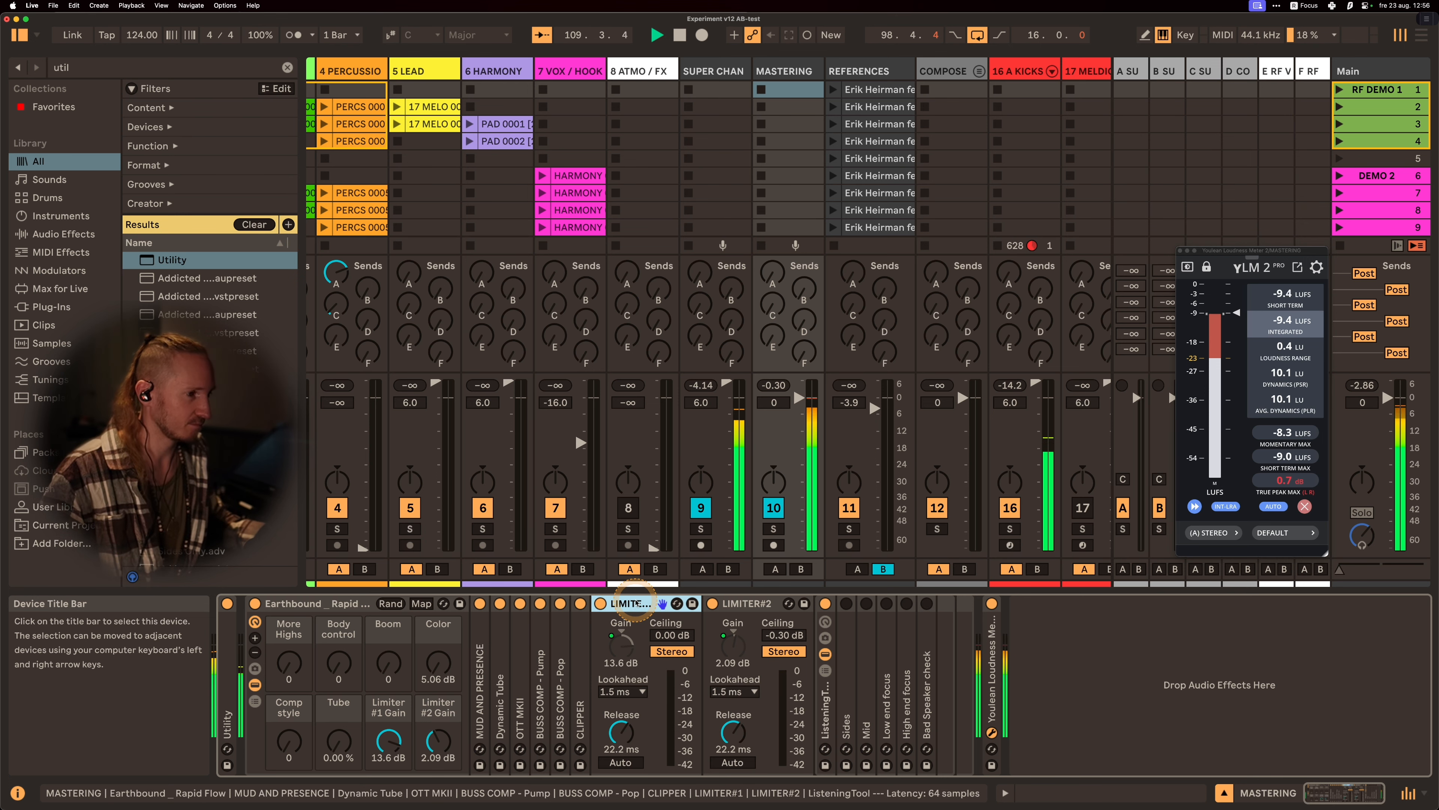
click(689, 653)
click(634, 604)
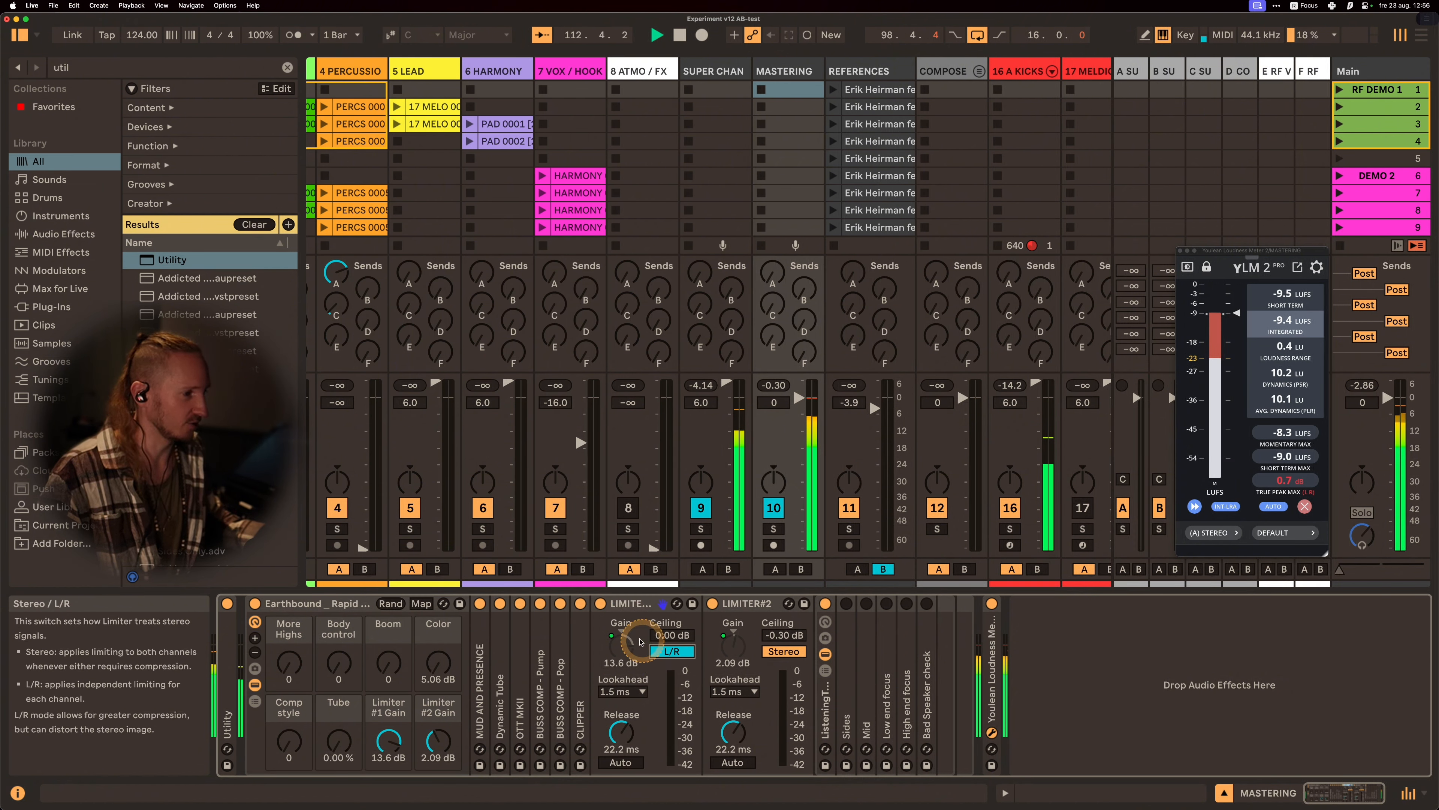
Keep LIMITER#1 on L/R limiting and collapse both LIMITER#1 and LIMITER#2 in the mastering rack
click(674, 652)
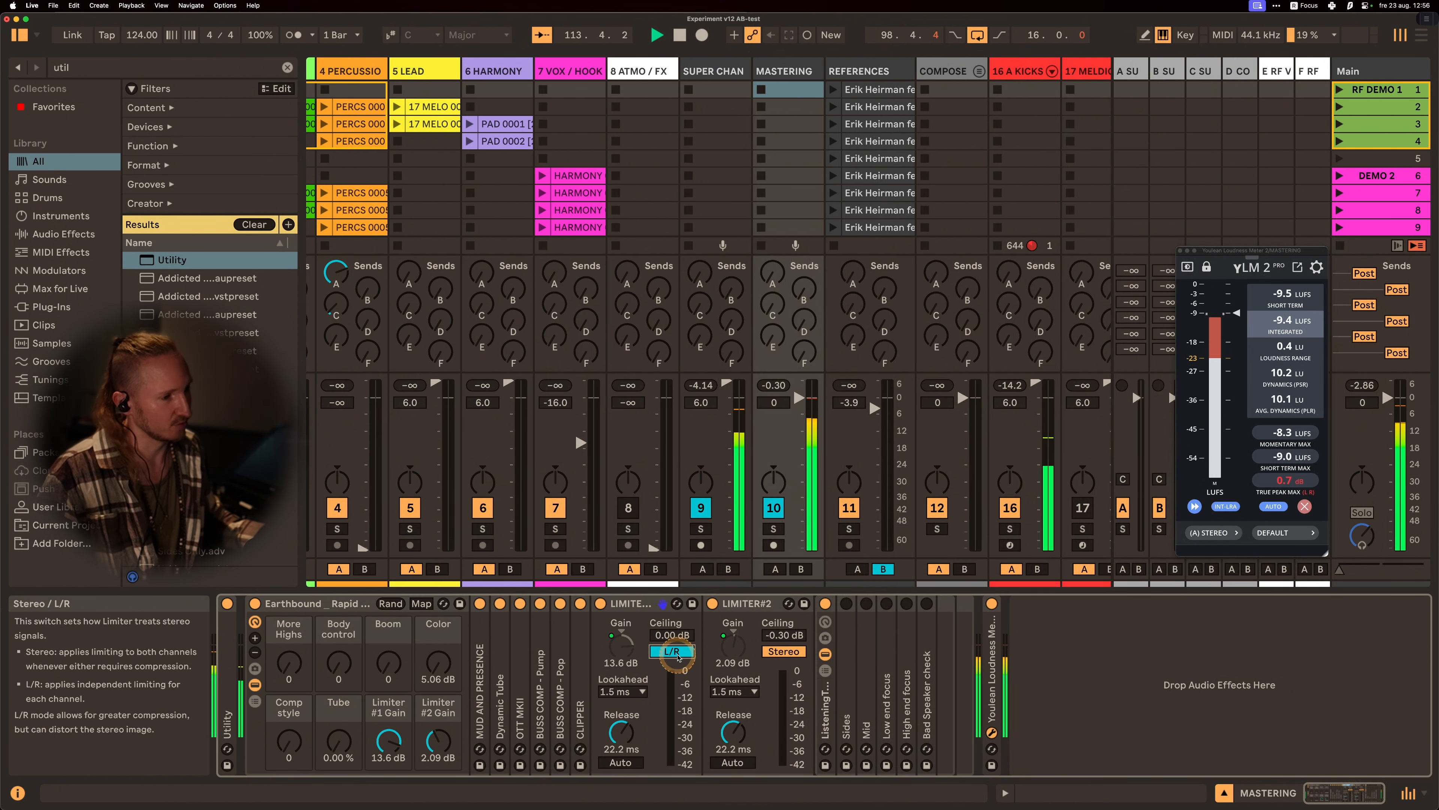
click(674, 652)
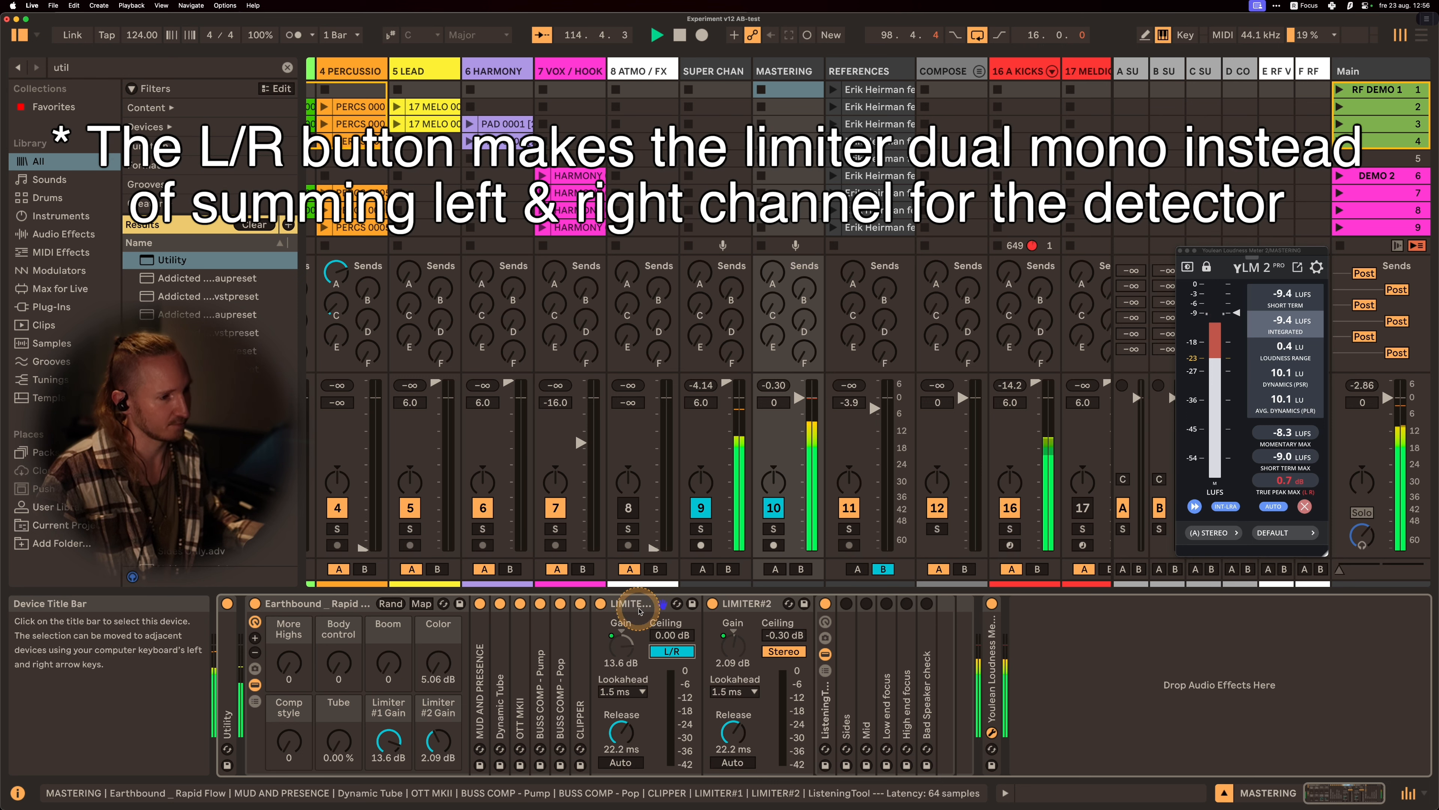
click(675, 605)
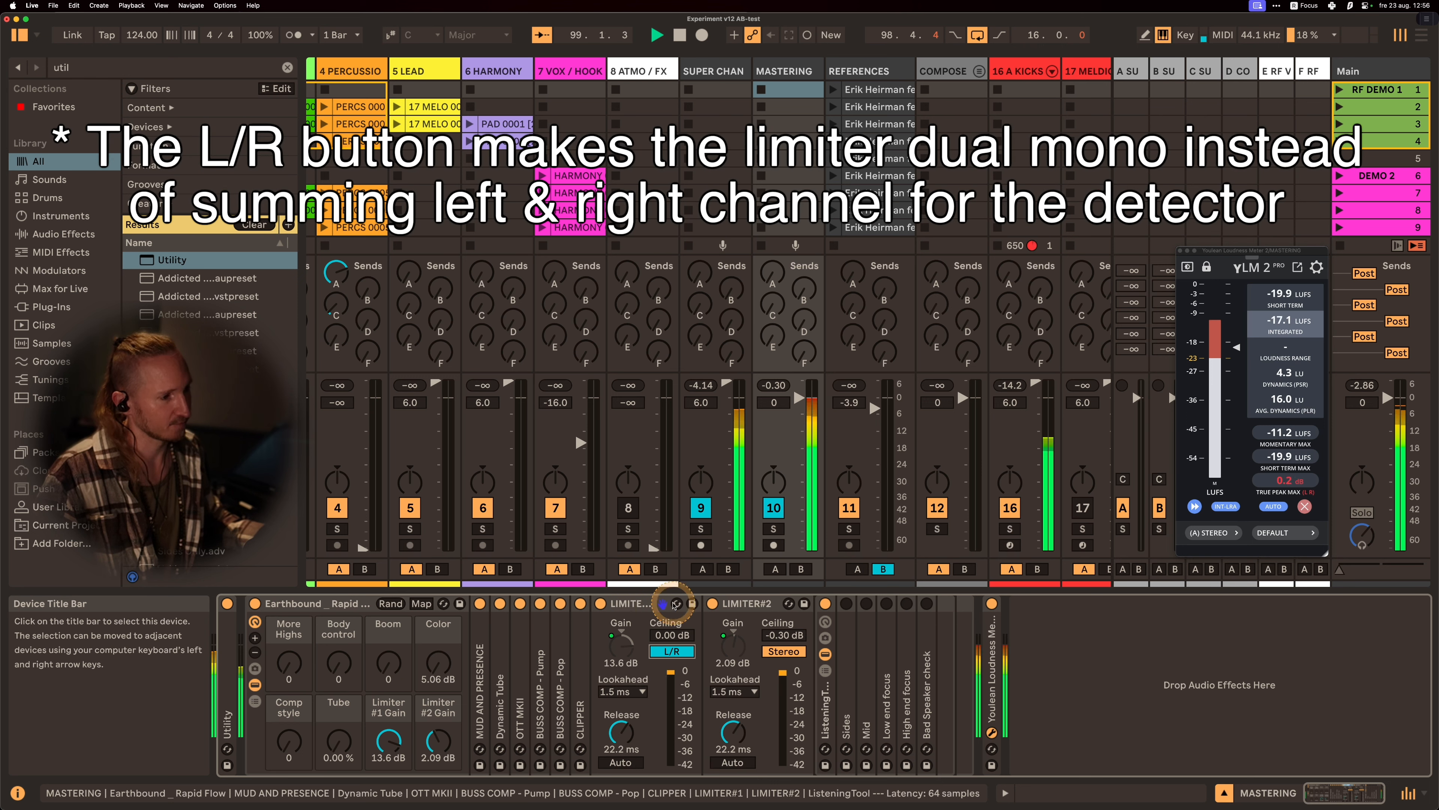
click(633, 604)
double_click(633, 604)
double_click(660, 605)
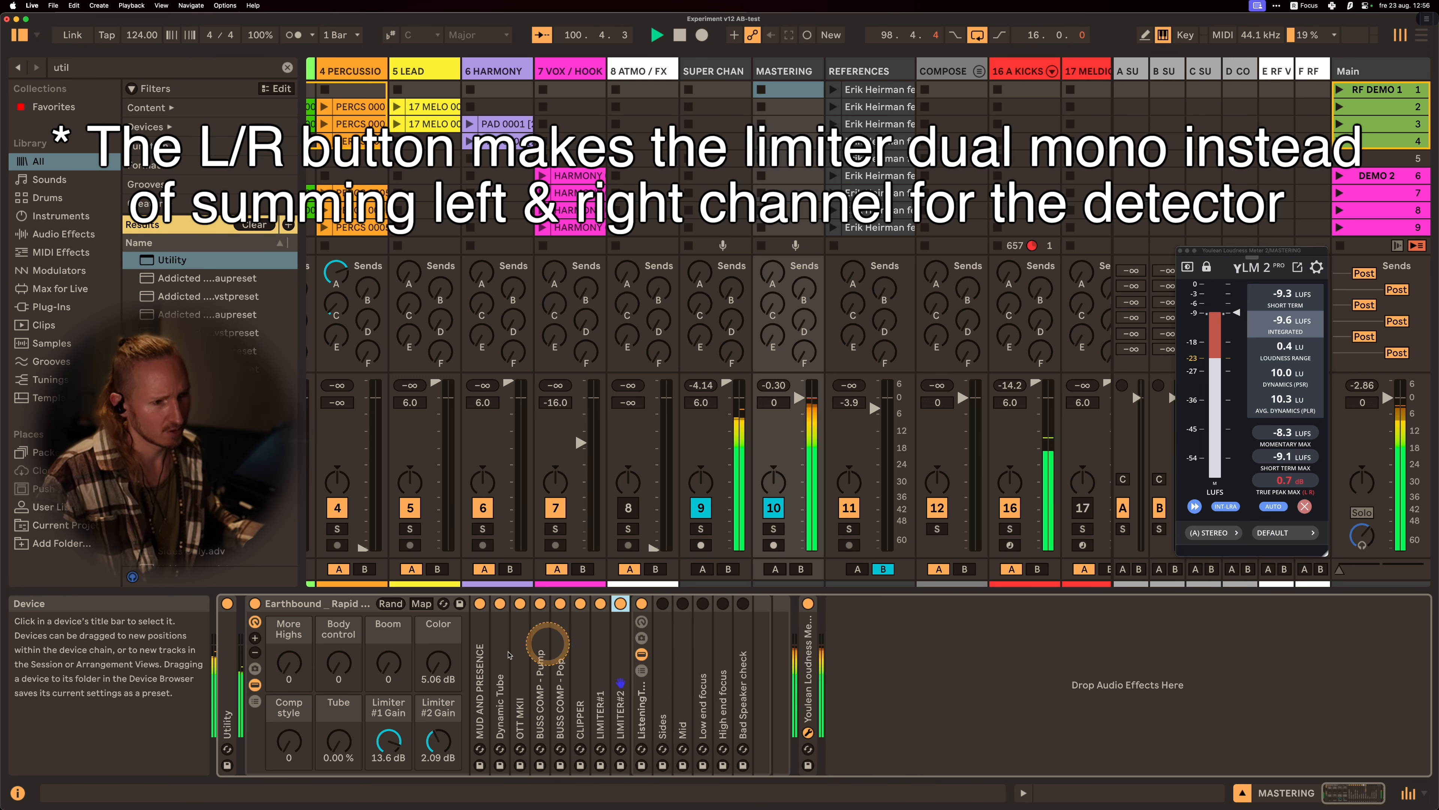
Select the Earthbound _ Rapid Flow rack and set its macros Color to 7.69 dB, Tube to 55.1 % and Limiter #2 Gain to 2.80 dB
click(311, 606)
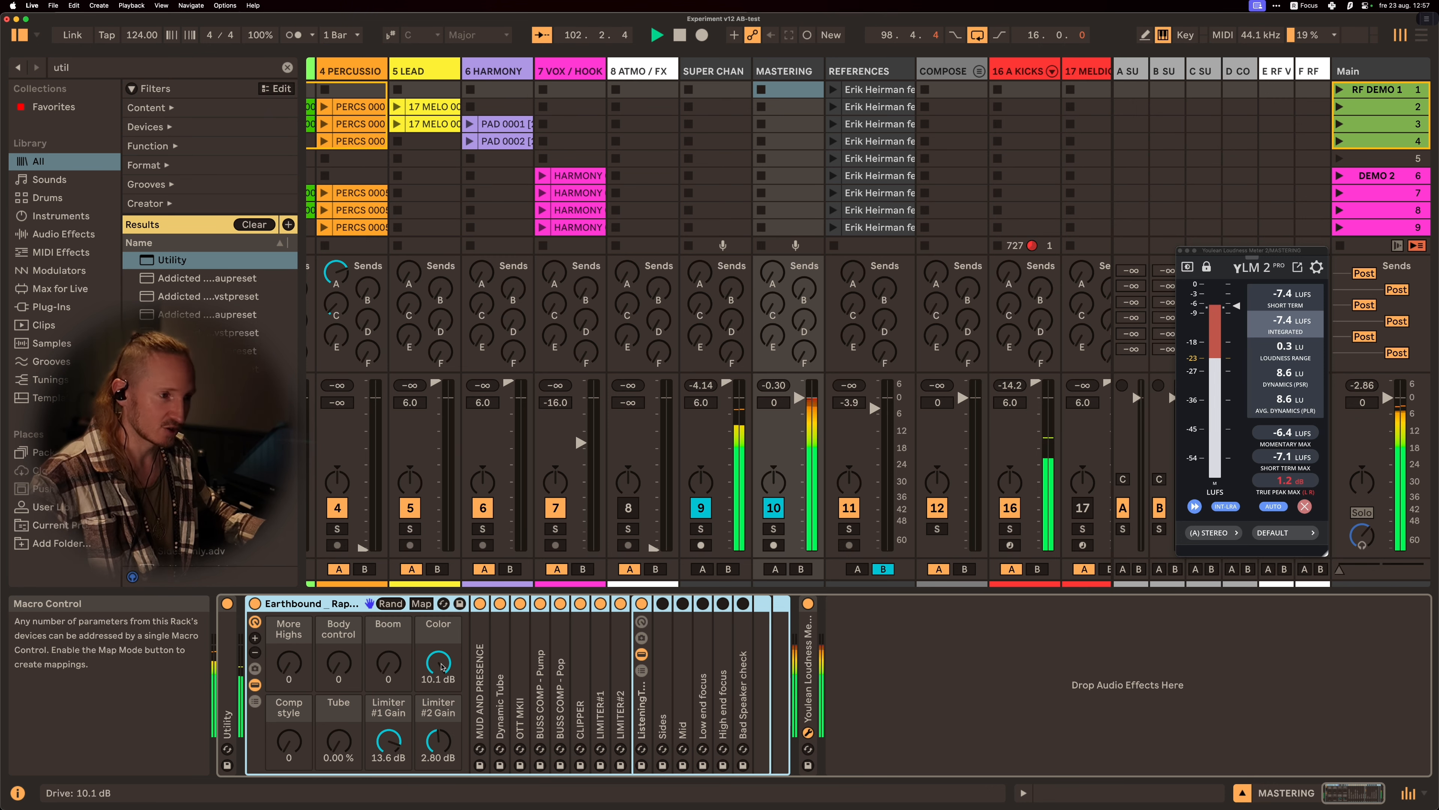
mouse_move(442, 667)
mouse_down()
mouse_move(442, 698)
mouse_move(441, 668)
mouse_up()
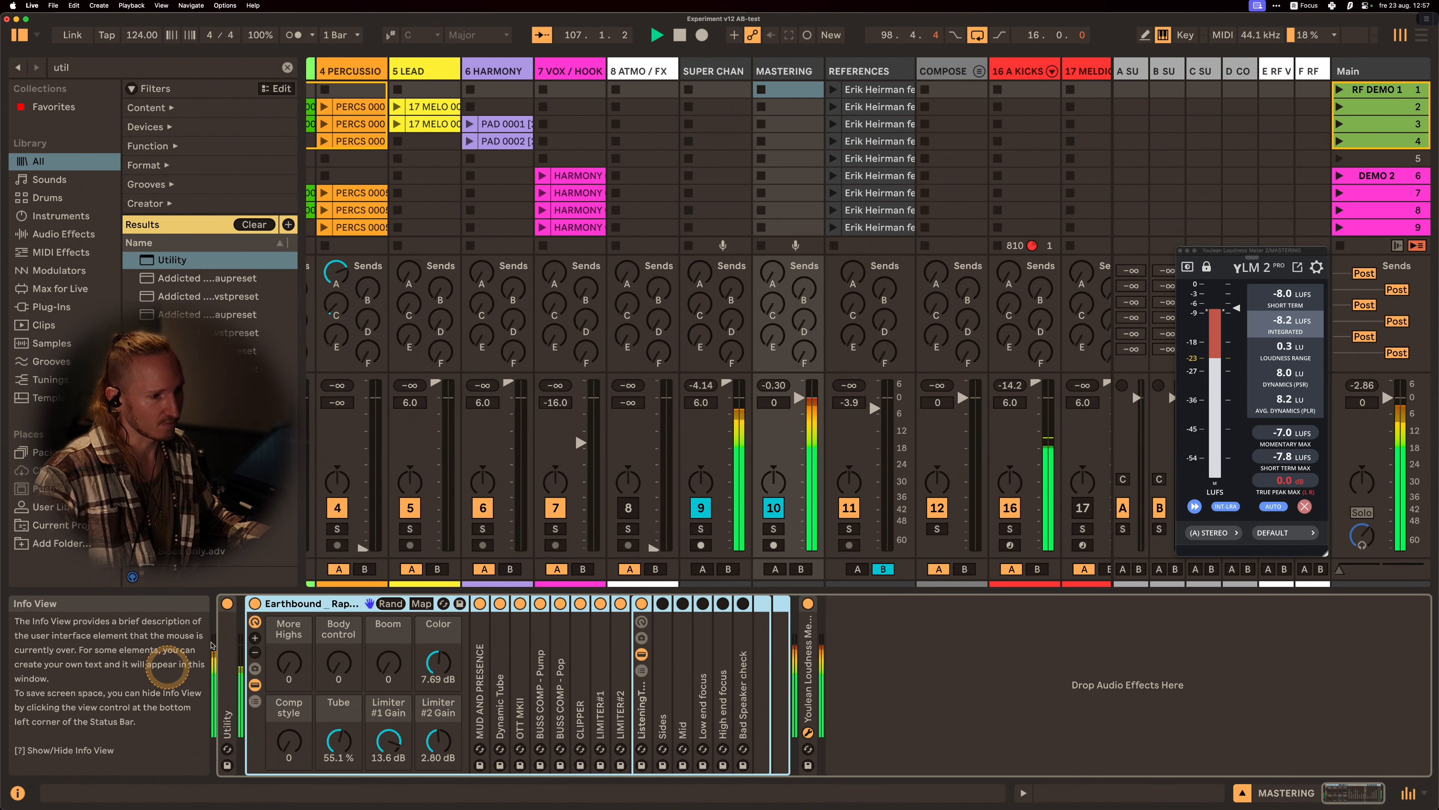
Expand the BUSS COMP - Pump and BUSS COMP - Pop compressors inside the mastering rack
click(539, 653)
double_click(540, 653)
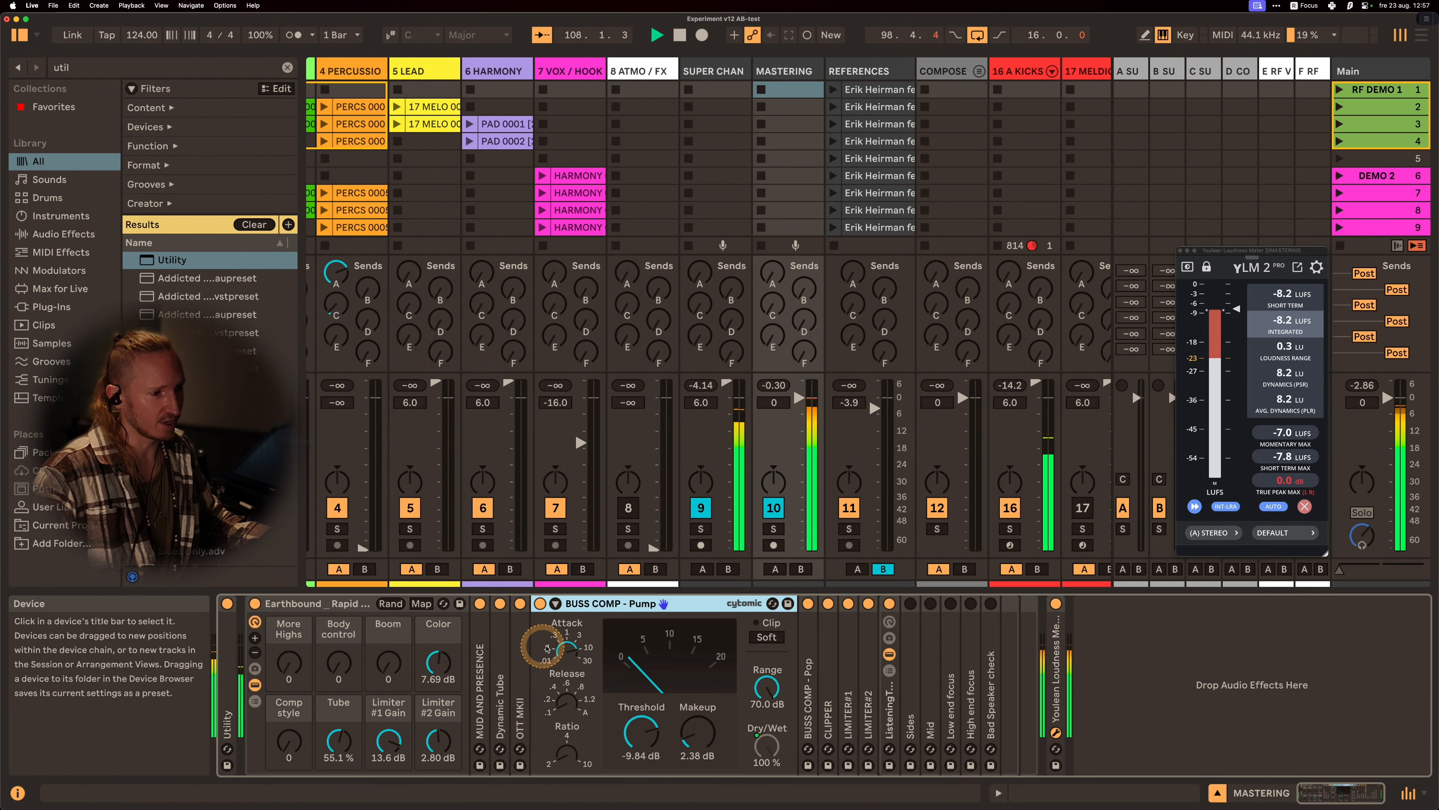
double_click(806, 639)
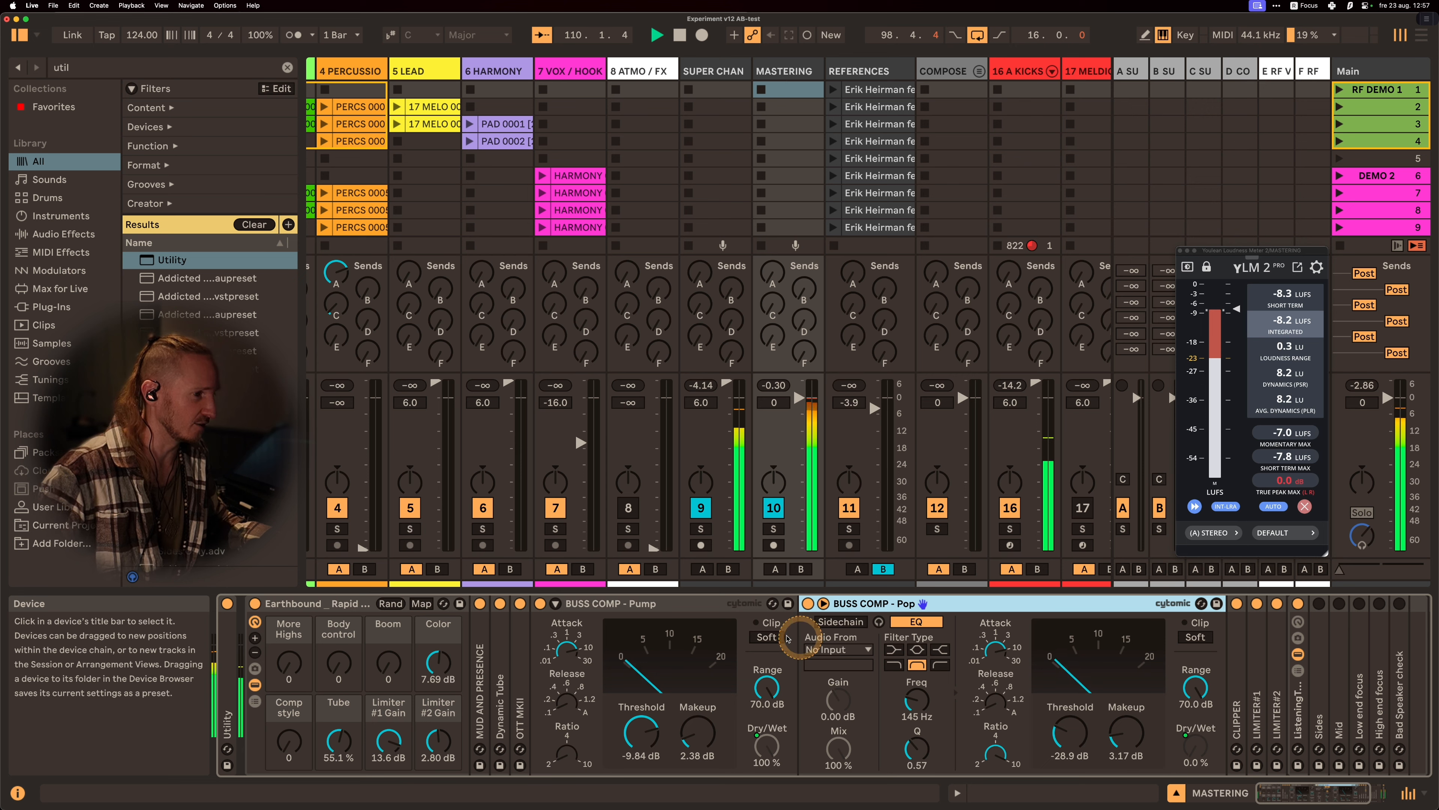
Compare the settings and gain reduction of BUSS COMP - Pump and BUSS COMP - Pop, selecting each in turn and ending on Pump
click(650, 611)
click(898, 601)
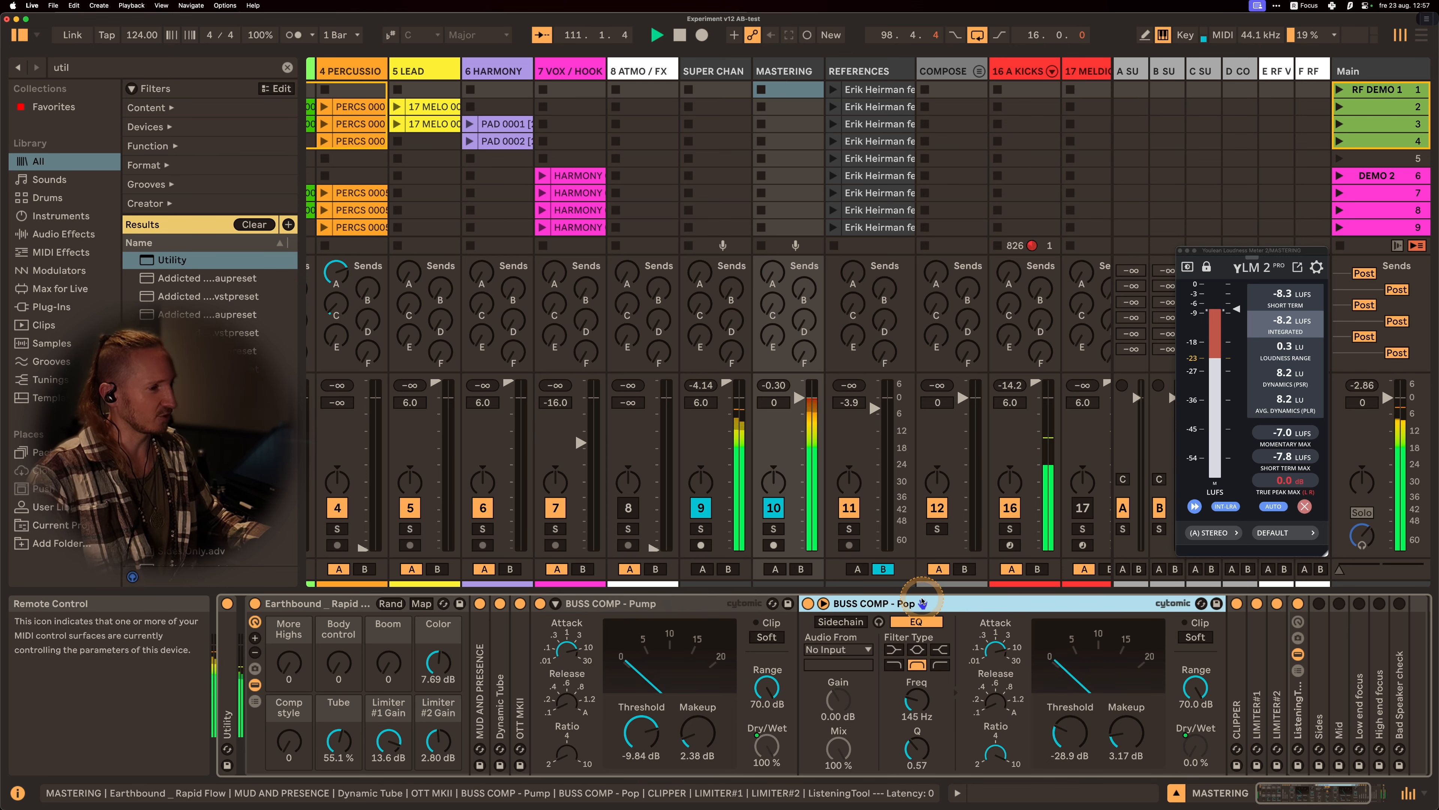
click(625, 599)
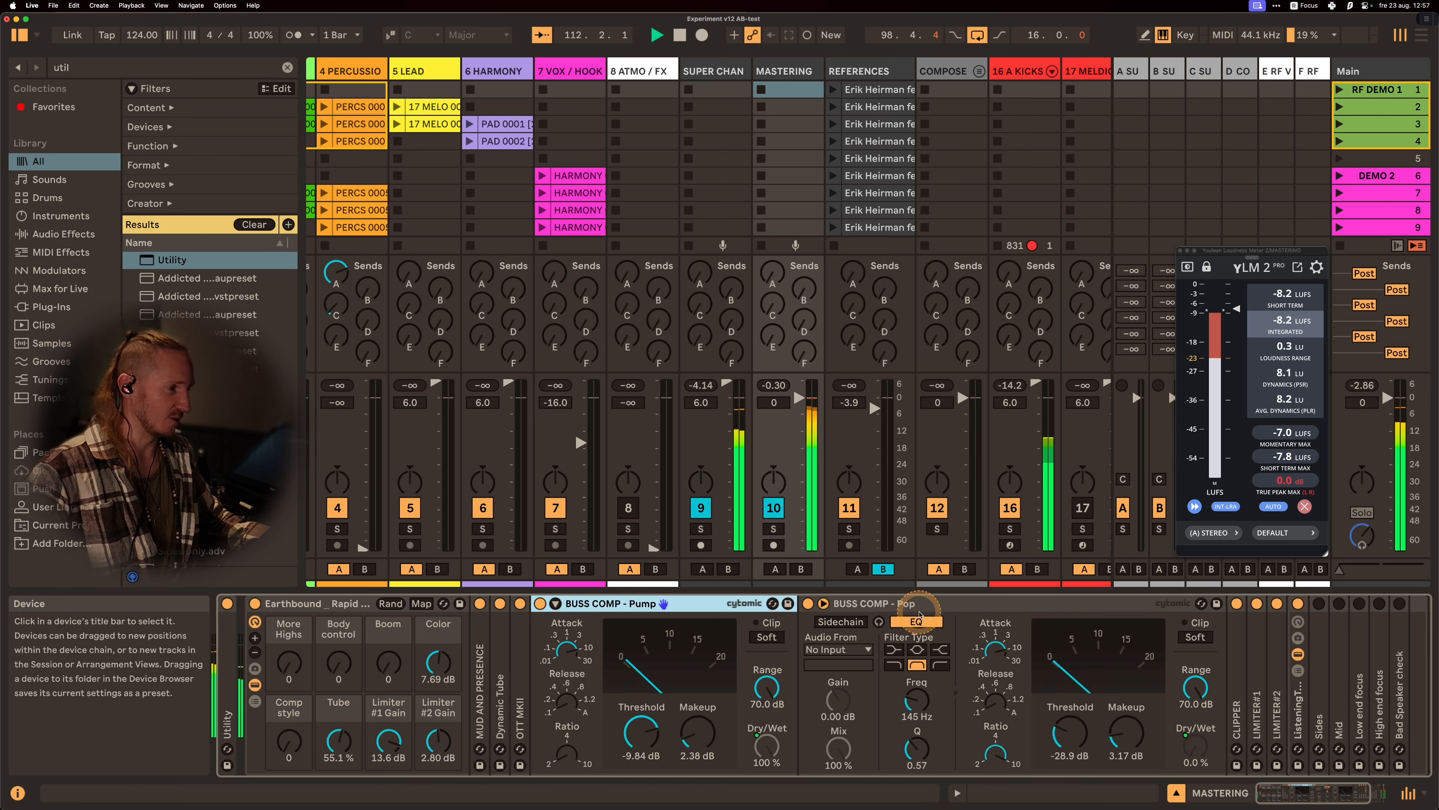
click(907, 602)
click(703, 606)
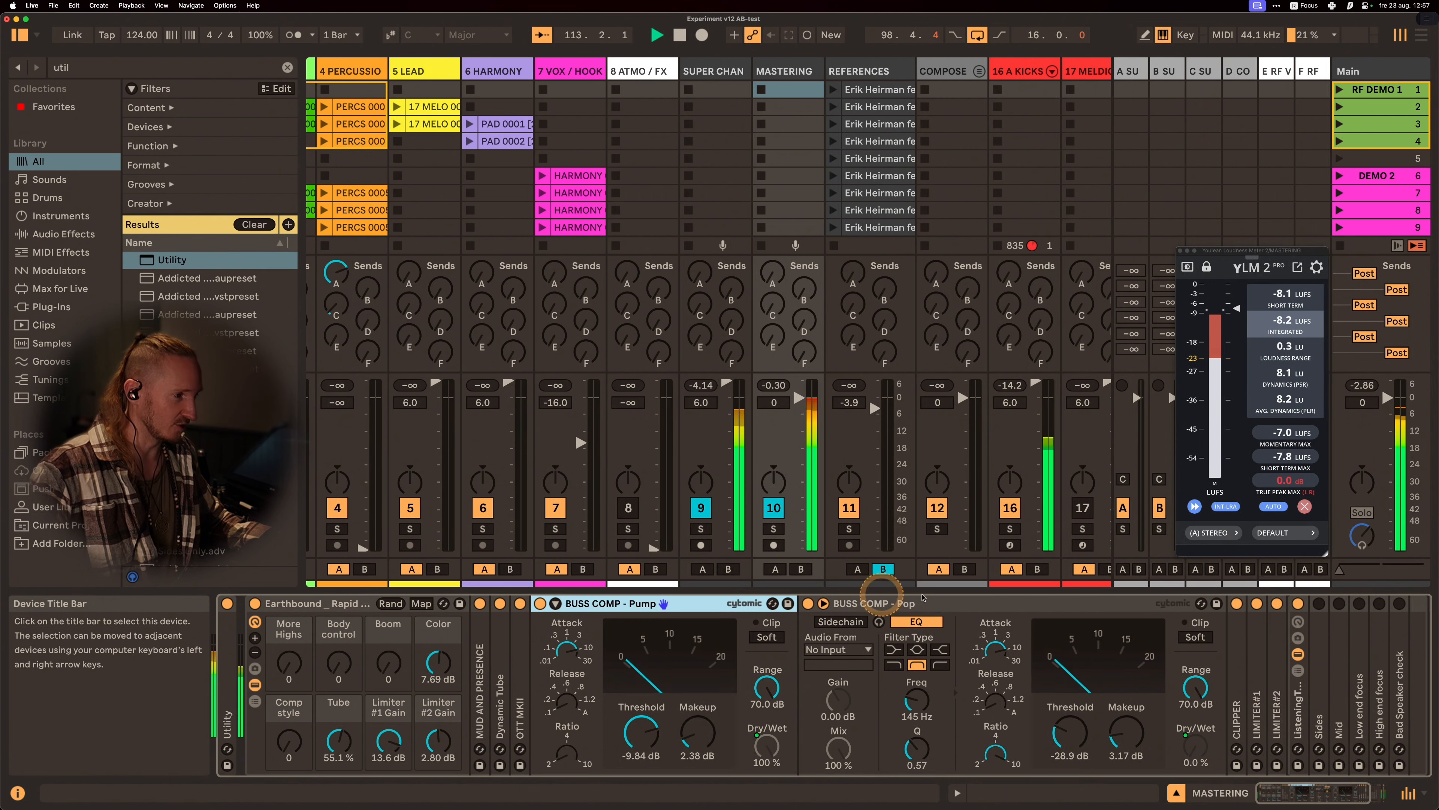
click(935, 601)
click(646, 603)
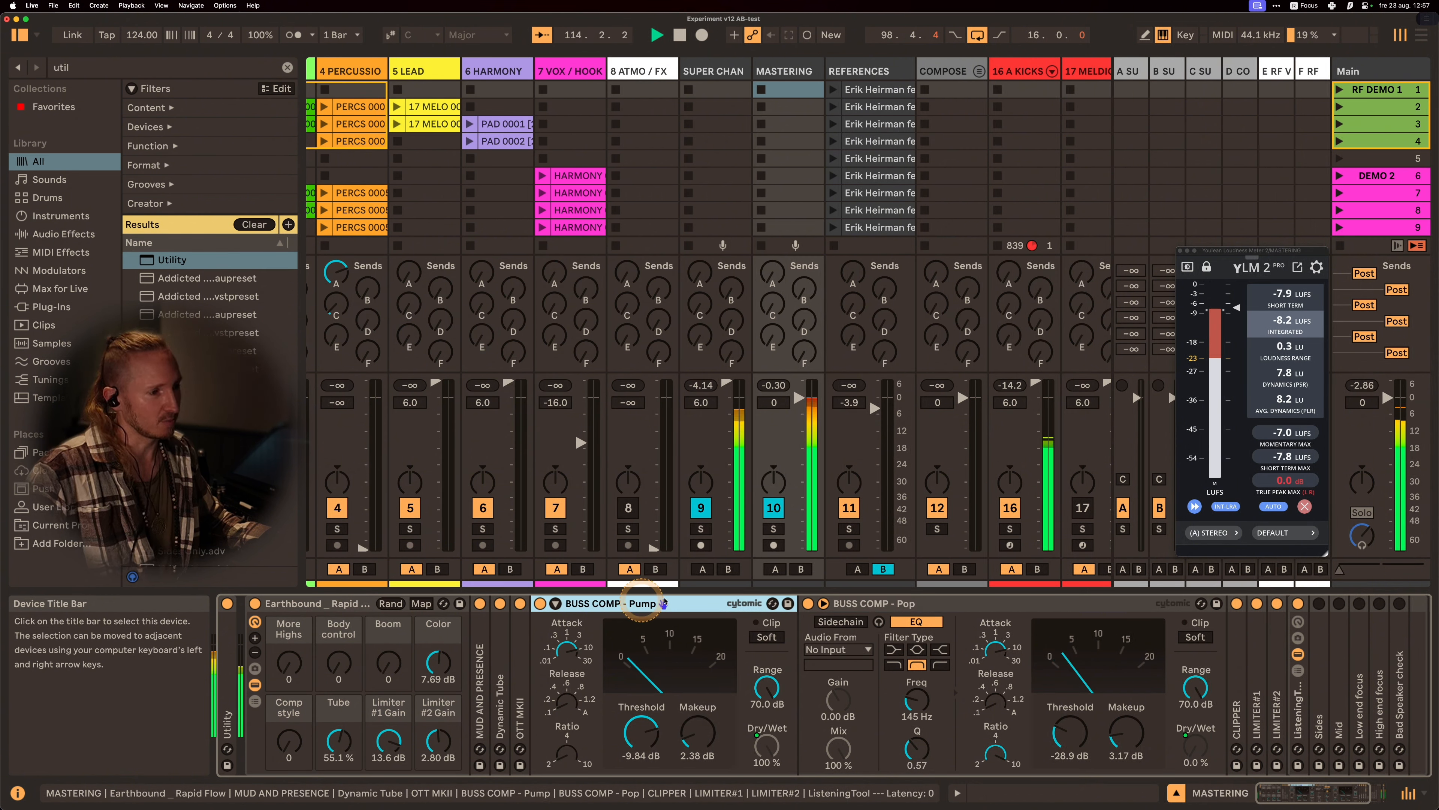
click(976, 603)
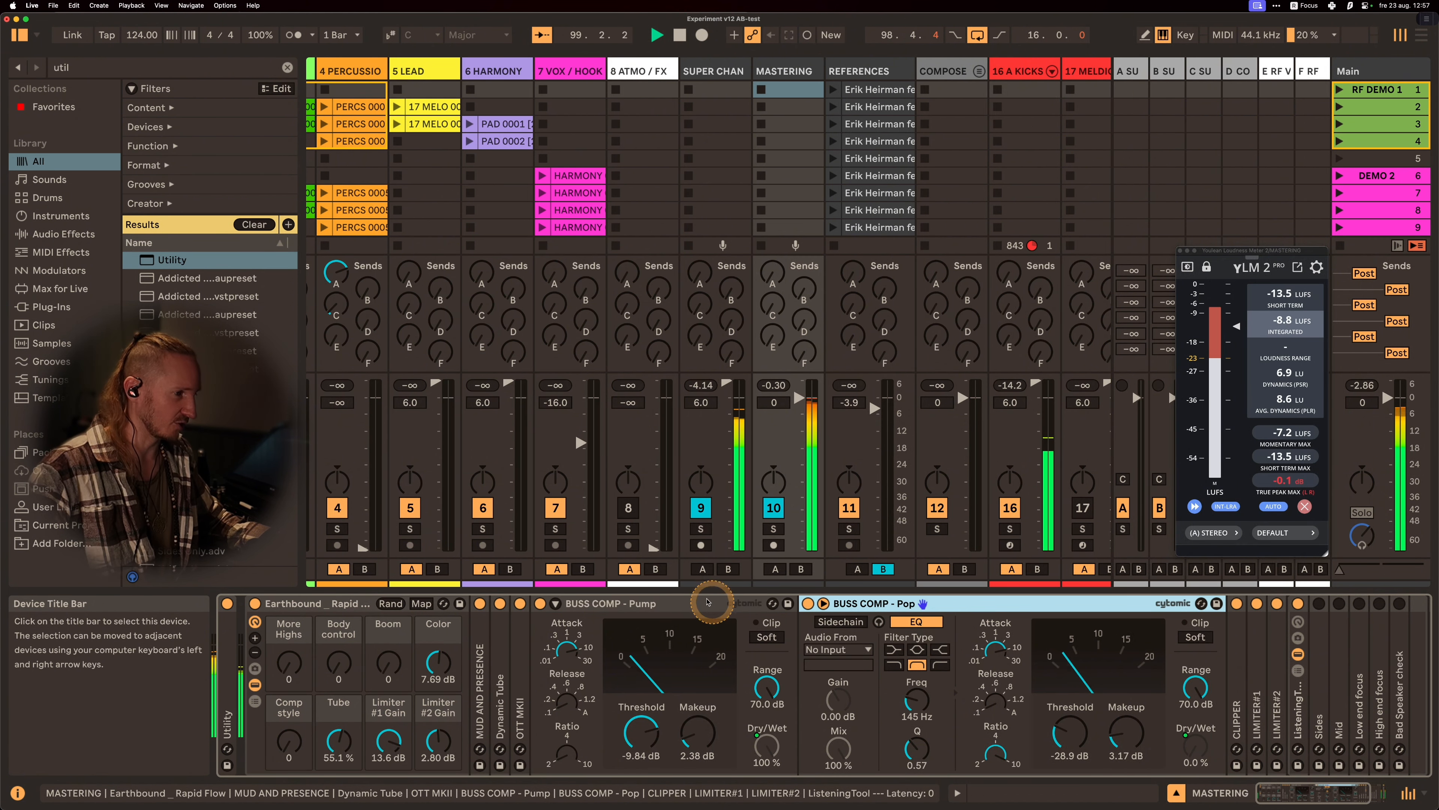
click(683, 605)
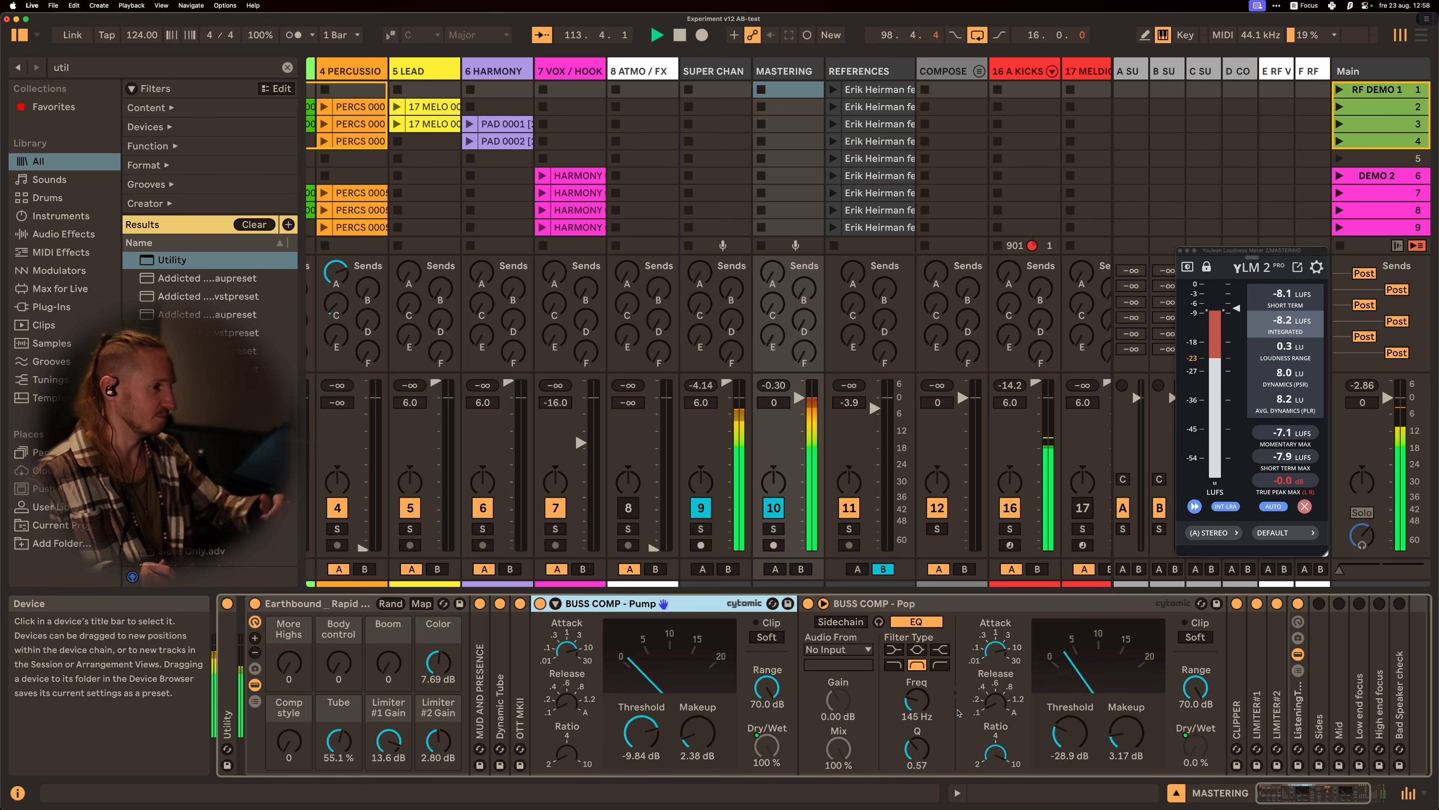
click(986, 603)
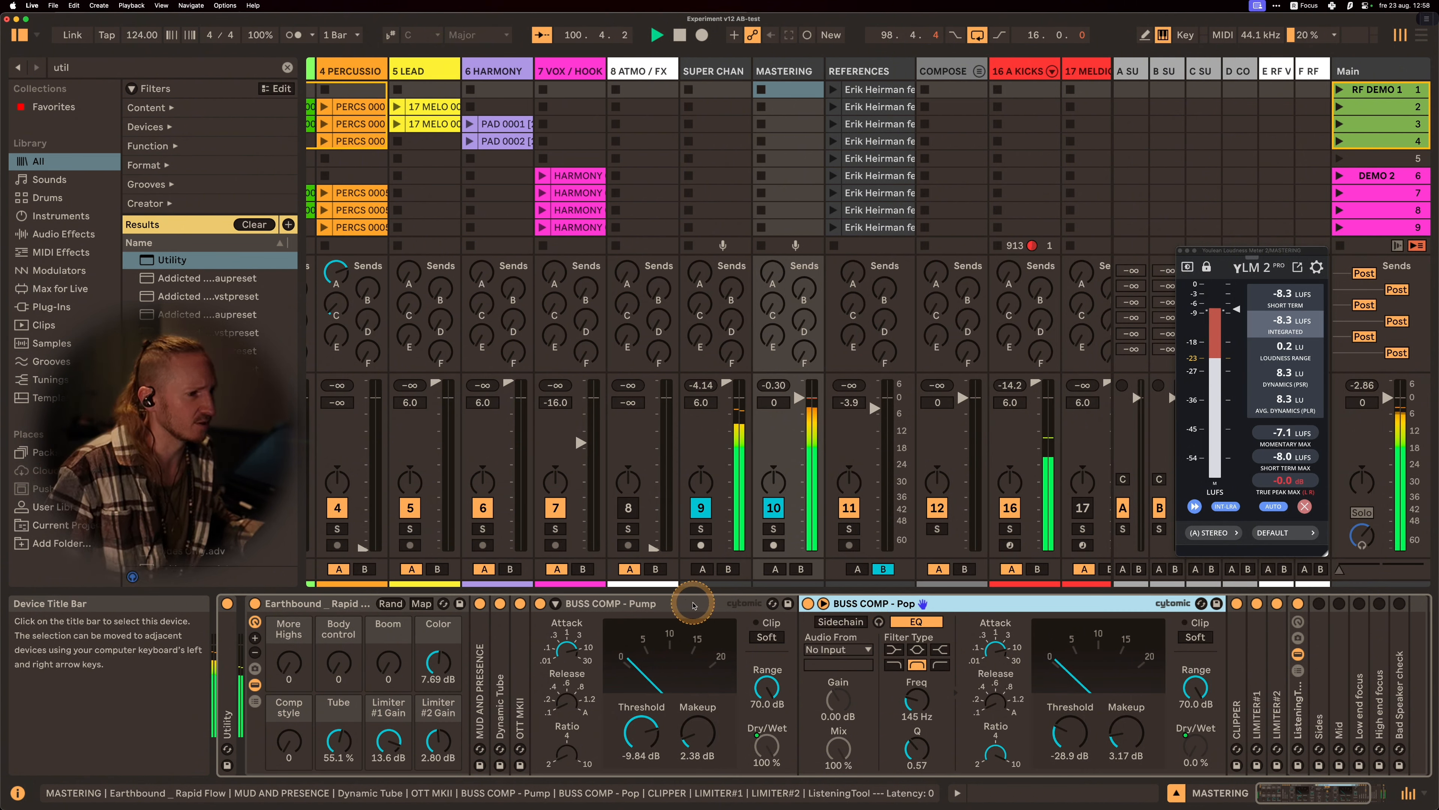
click(680, 605)
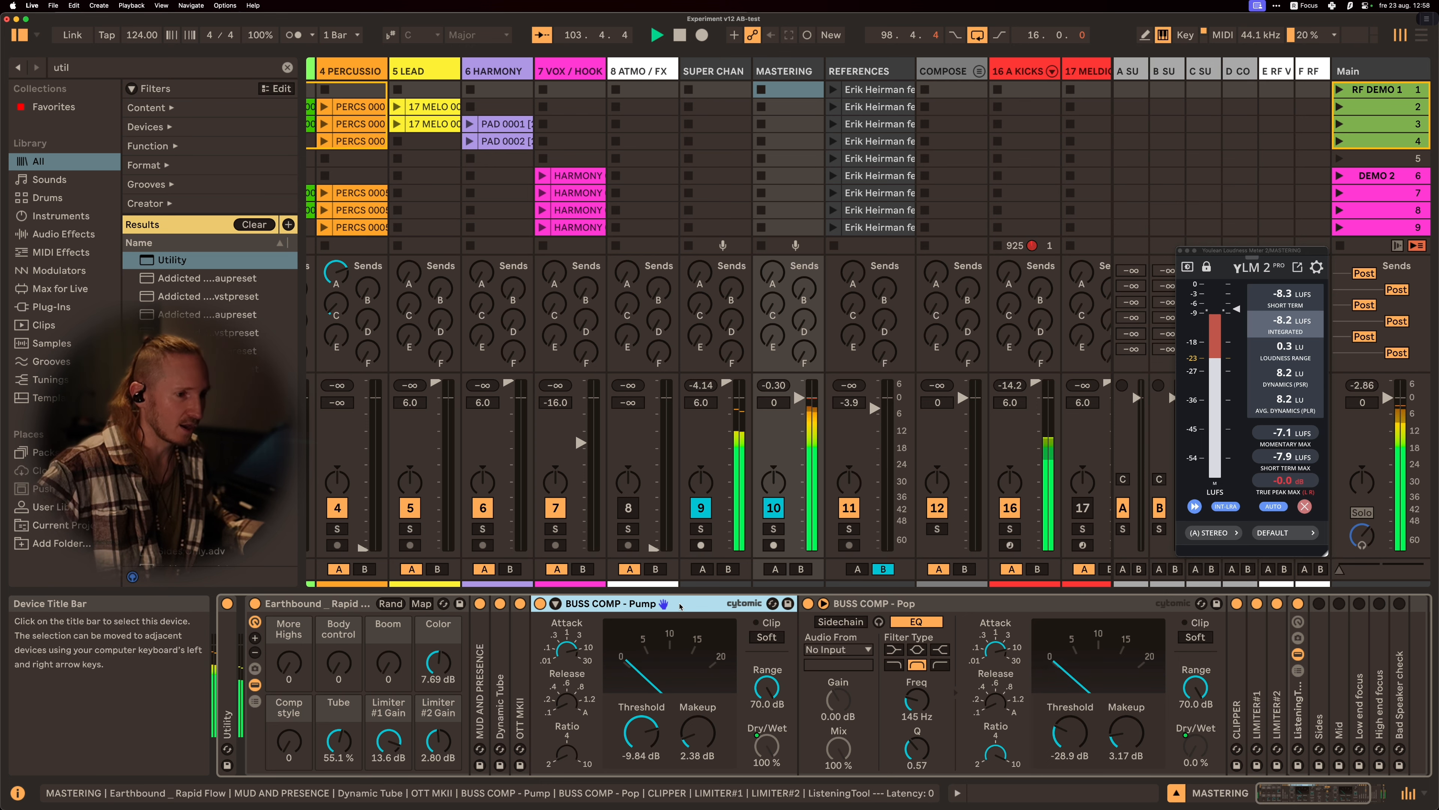
Try the rack's Comp style macro at 127 and 54 while the track plays, and return it to 0
click(293, 744)
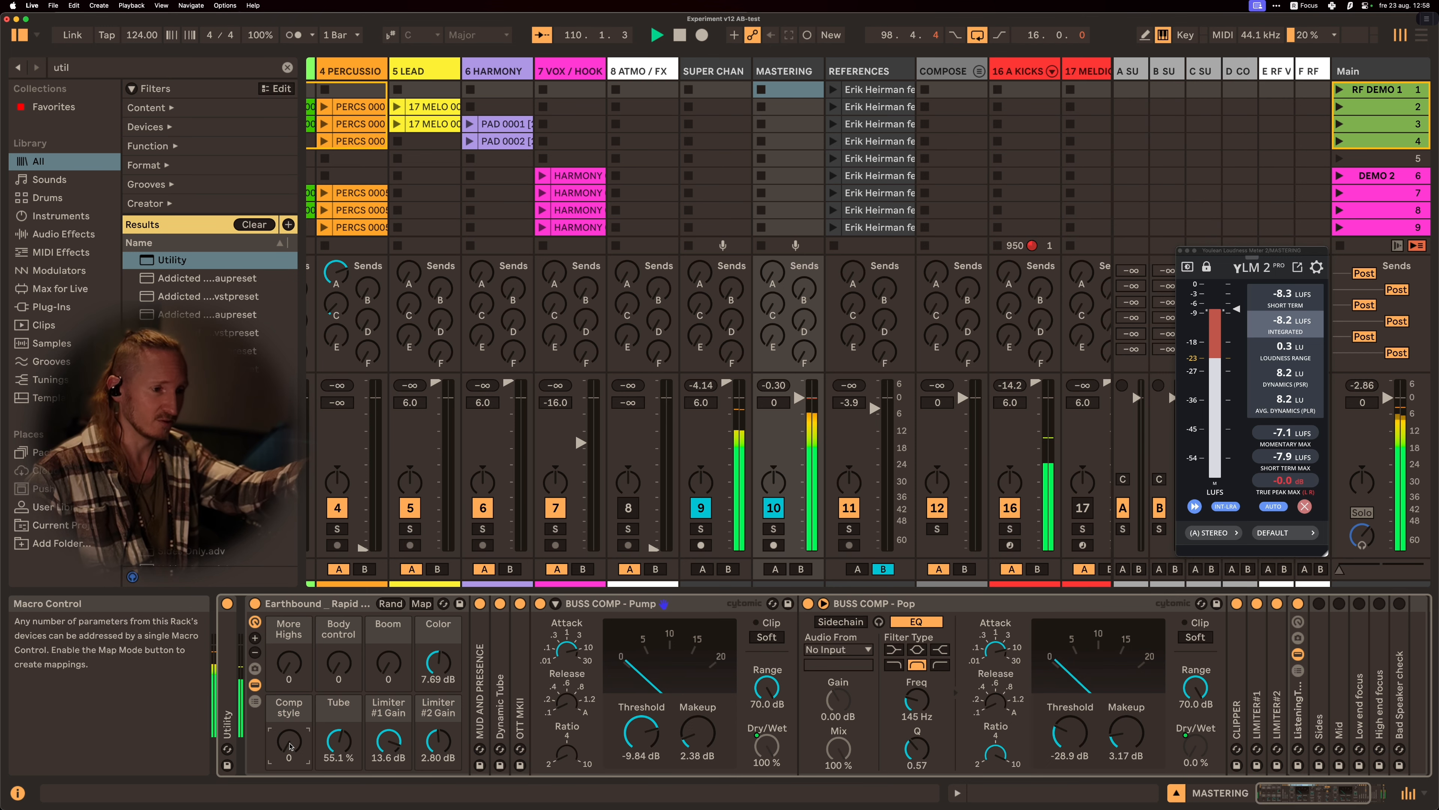
drag(290, 746, 290, 632)
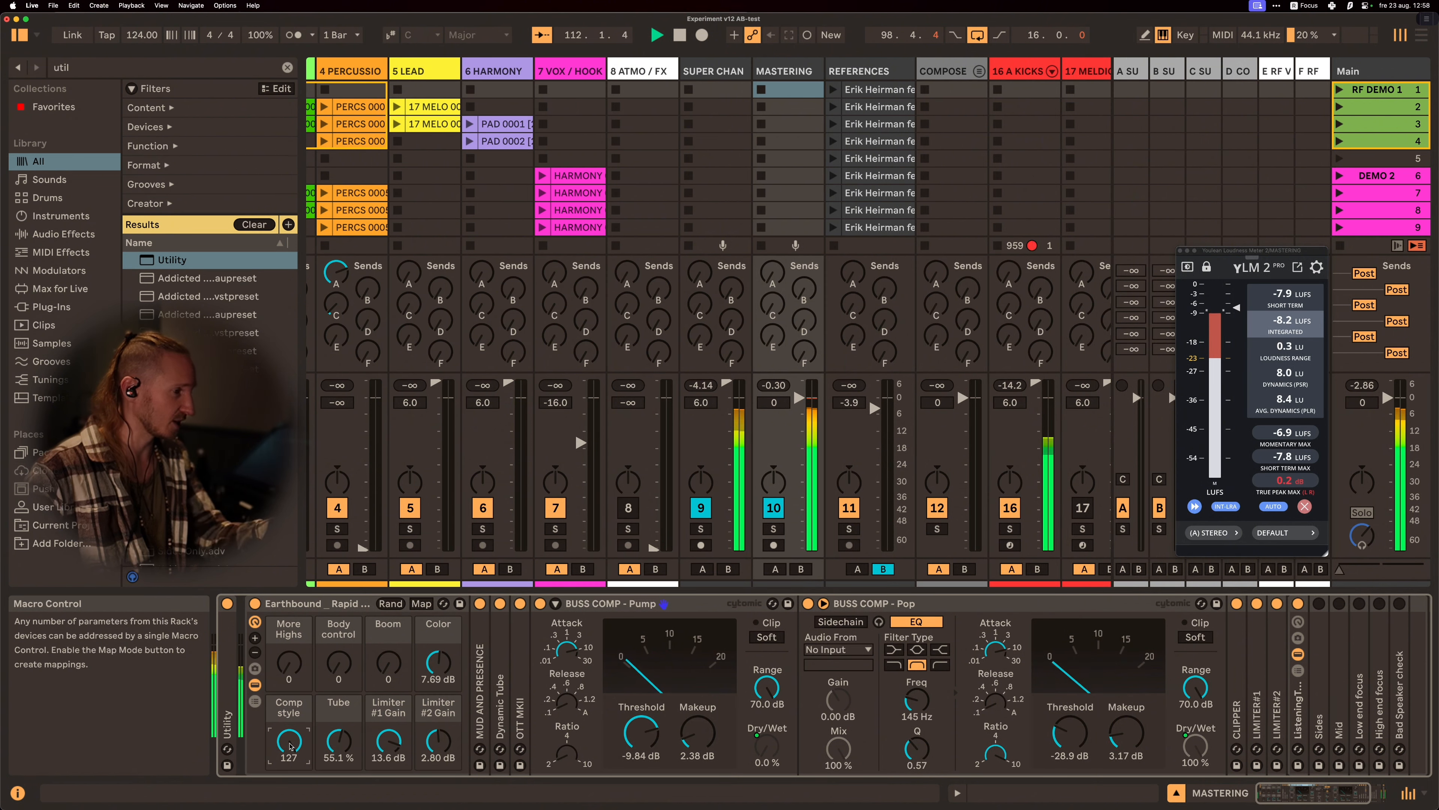
drag(290, 747, 290, 803)
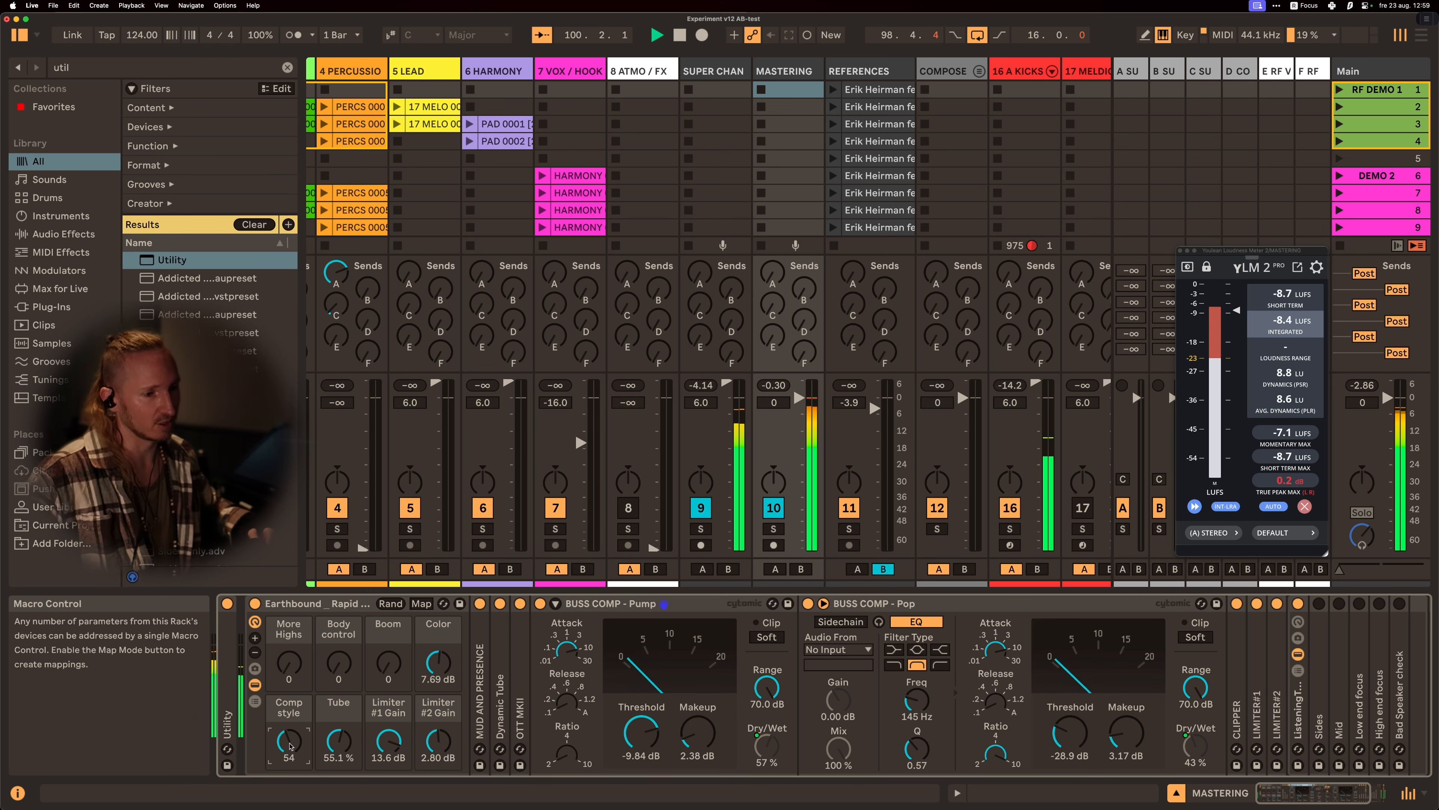
drag(290, 746, 290, 788)
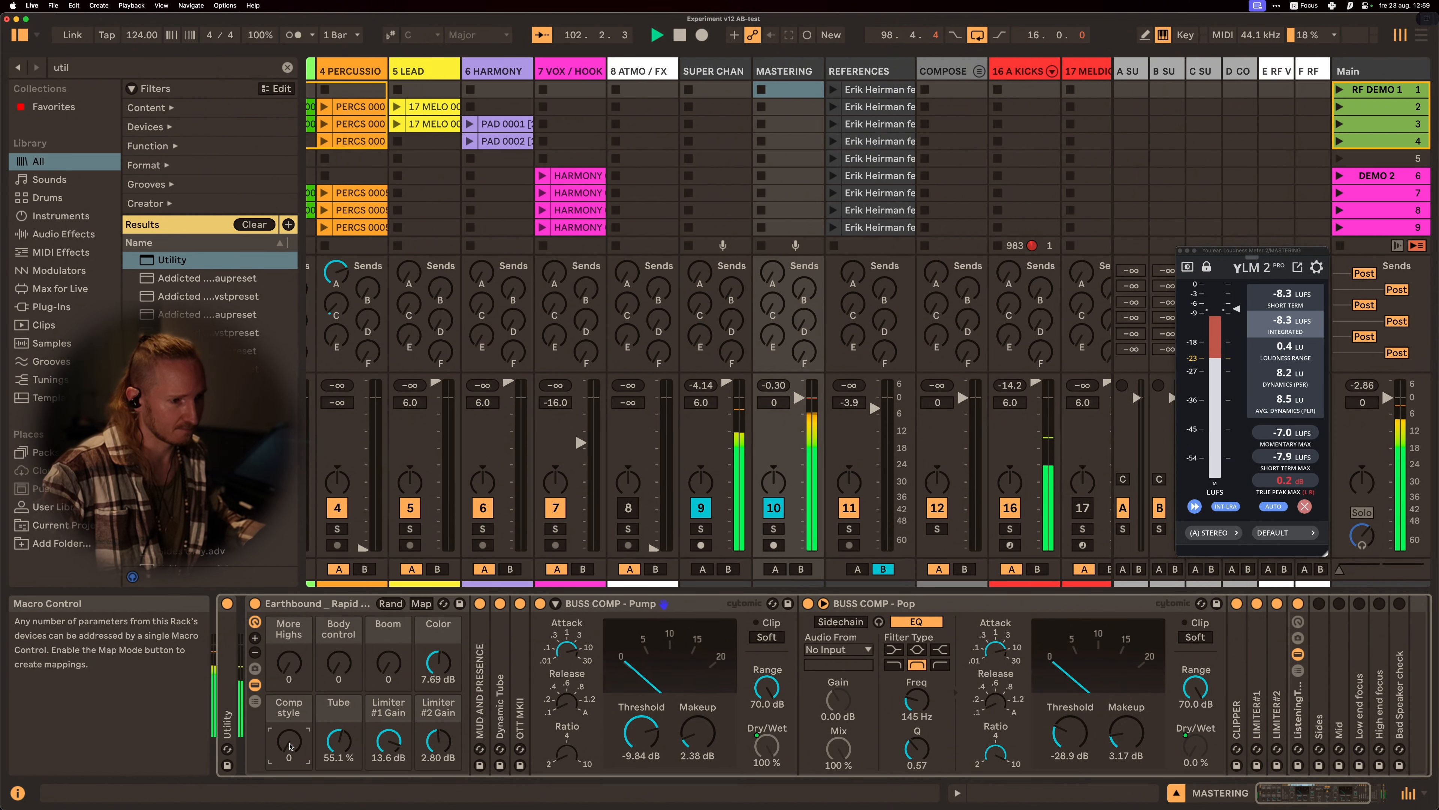
Alternate the Comp style macro between 127 and 0 to compare the two compressor characters, leaving it at 127
drag(290, 746, 290, 686)
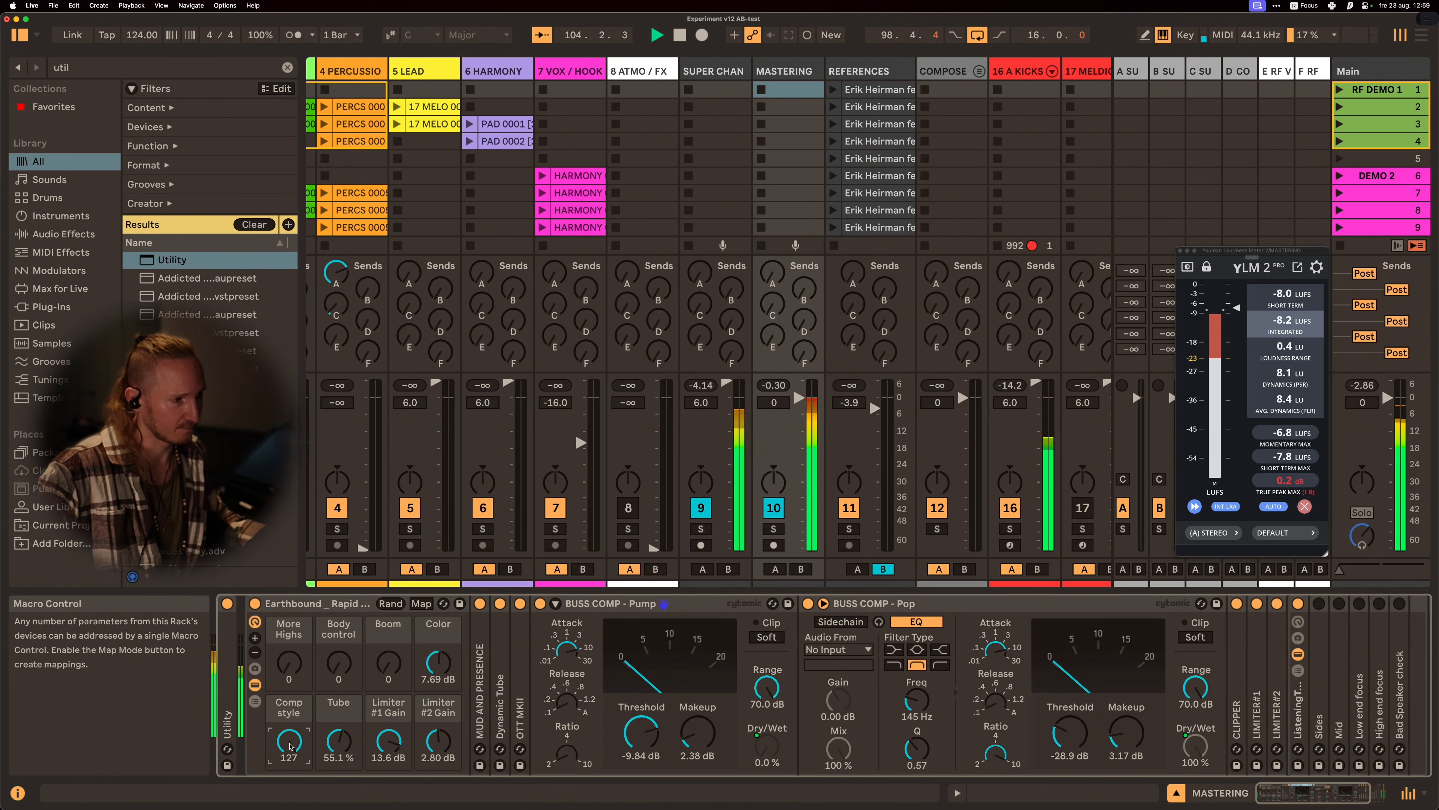
drag(290, 746, 290, 805)
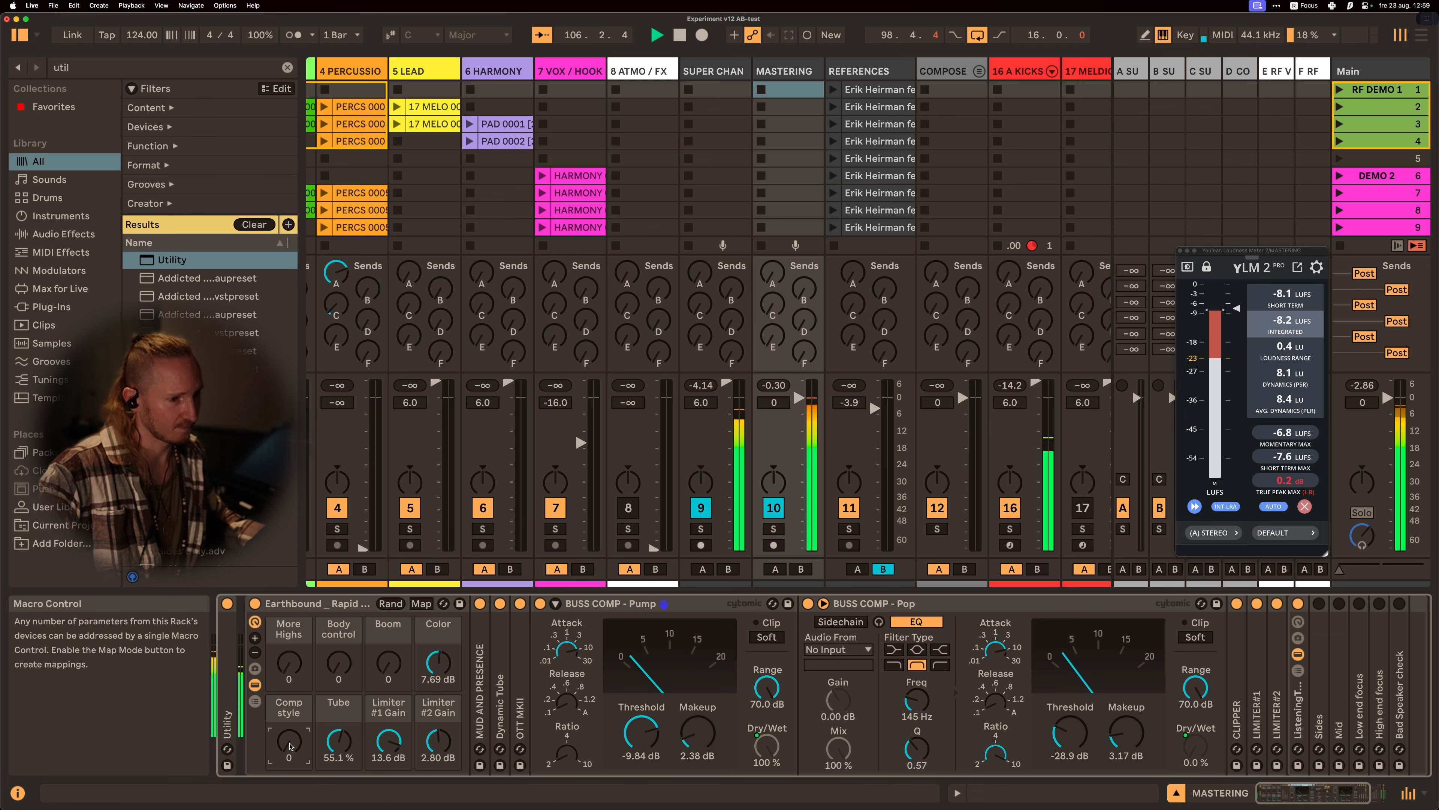
drag(290, 746, 290, 686)
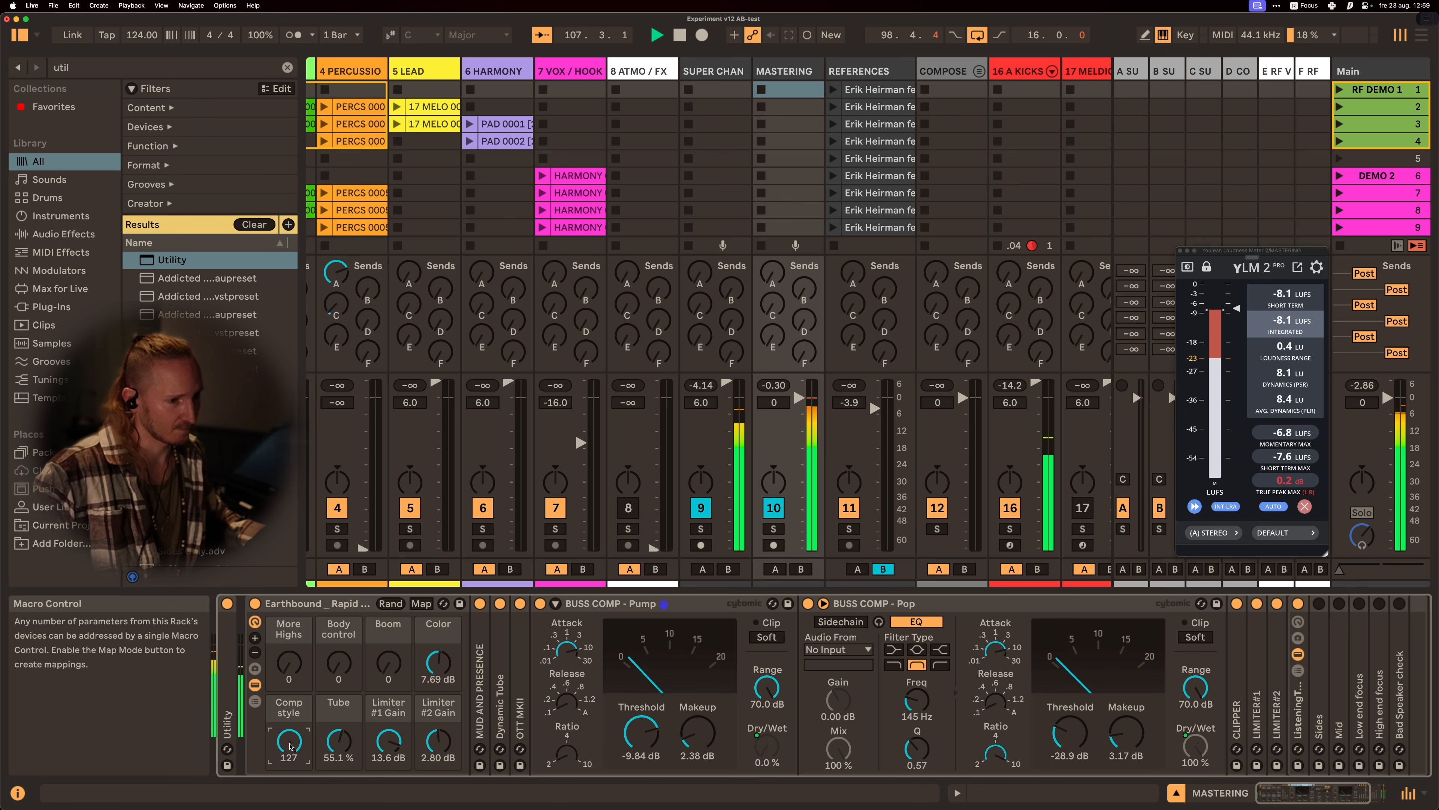
drag(289, 746, 290, 799)
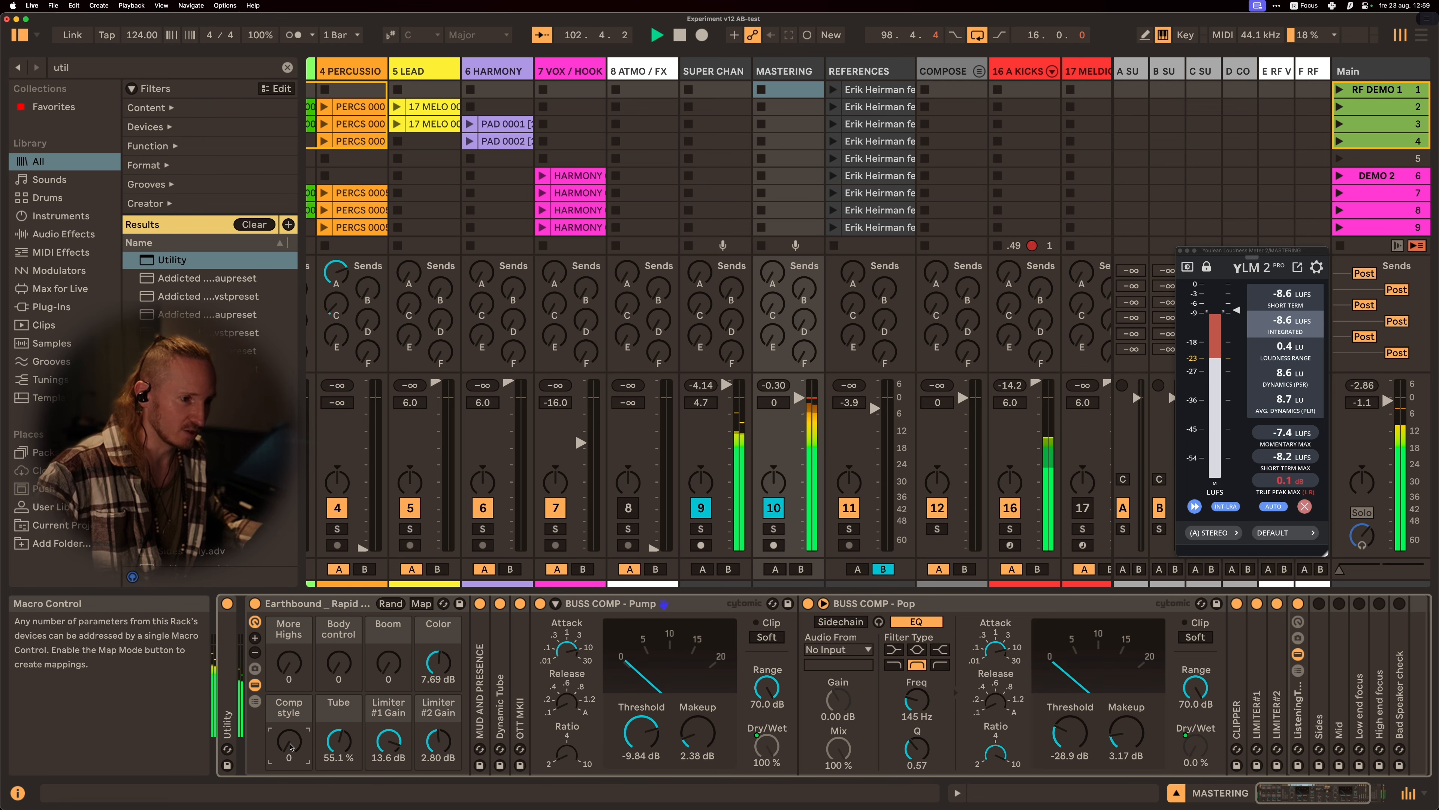
drag(290, 746, 290, 686)
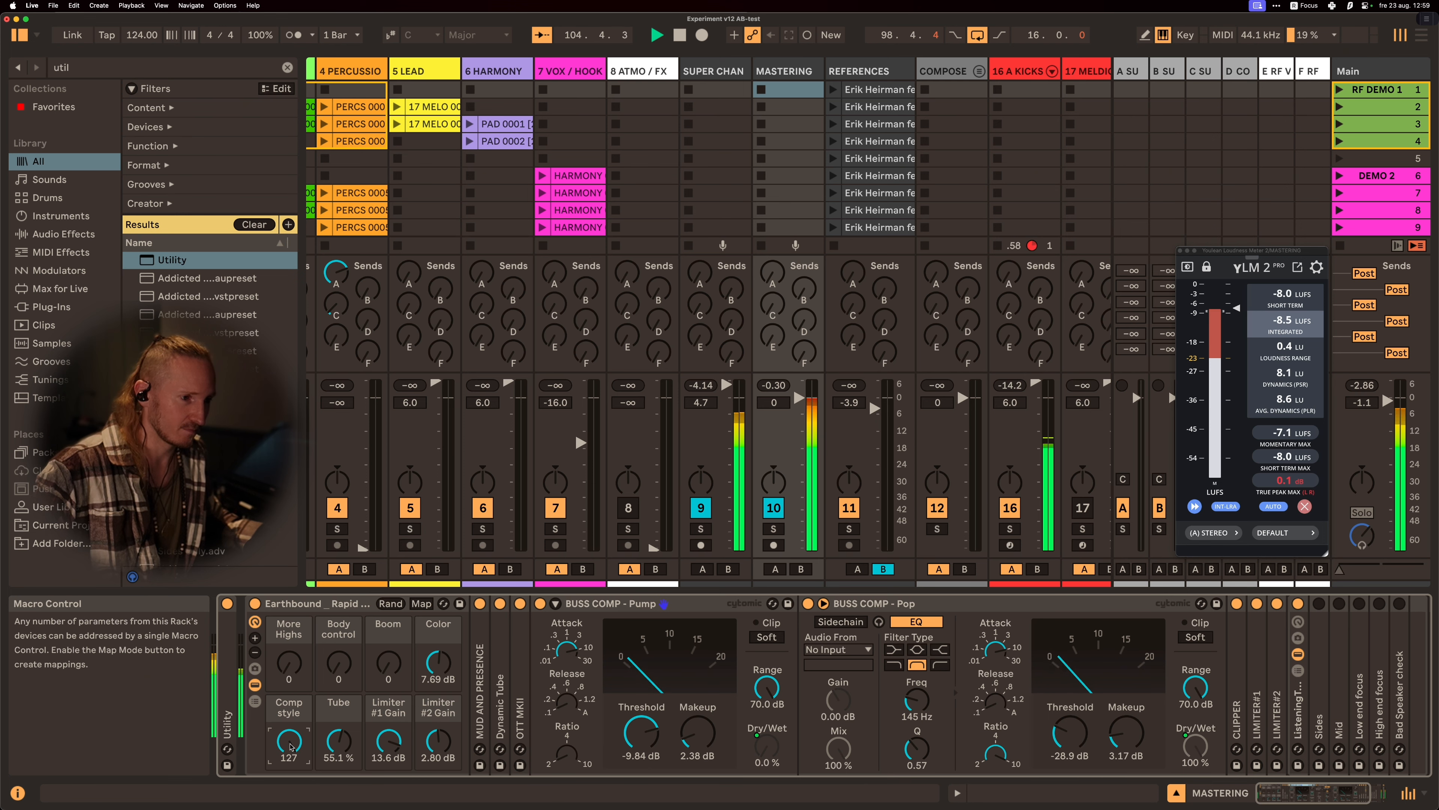
drag(290, 747, 290, 686)
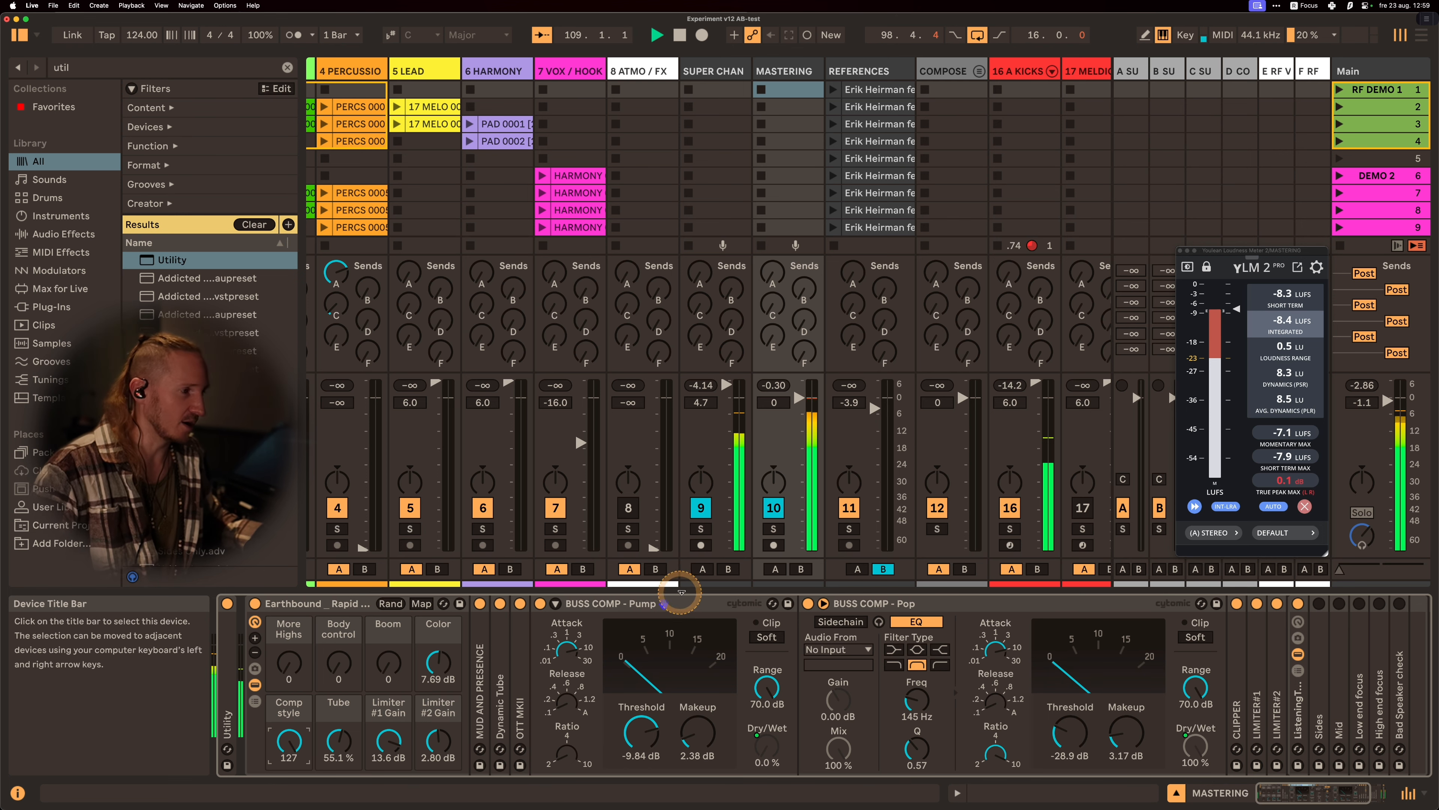
Collapse BUSS COMP - Pop and BUSS COMP - Pump, leaving BUSS COMP - Pump selected
click(869, 603)
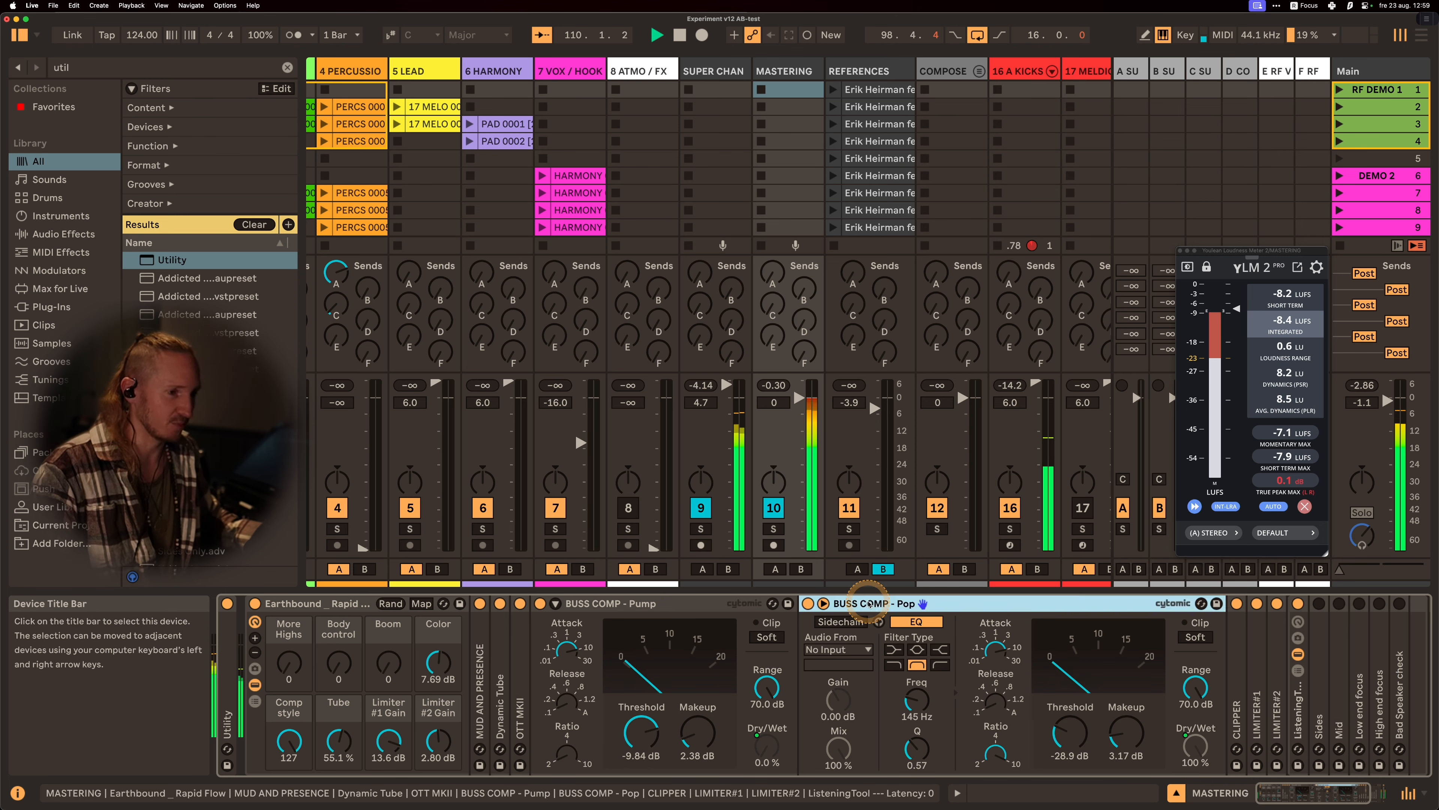
double_click(869, 603)
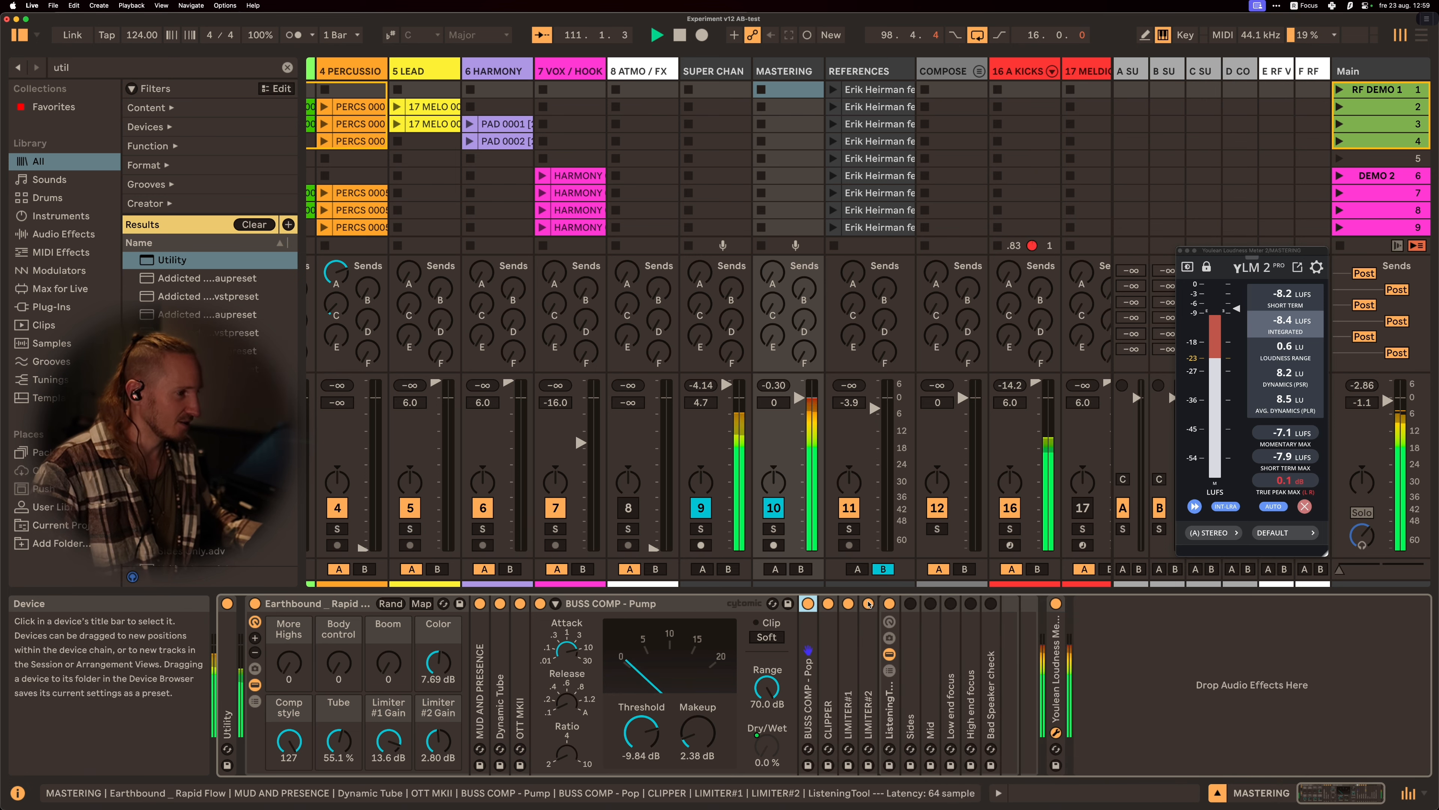
double_click(704, 614)
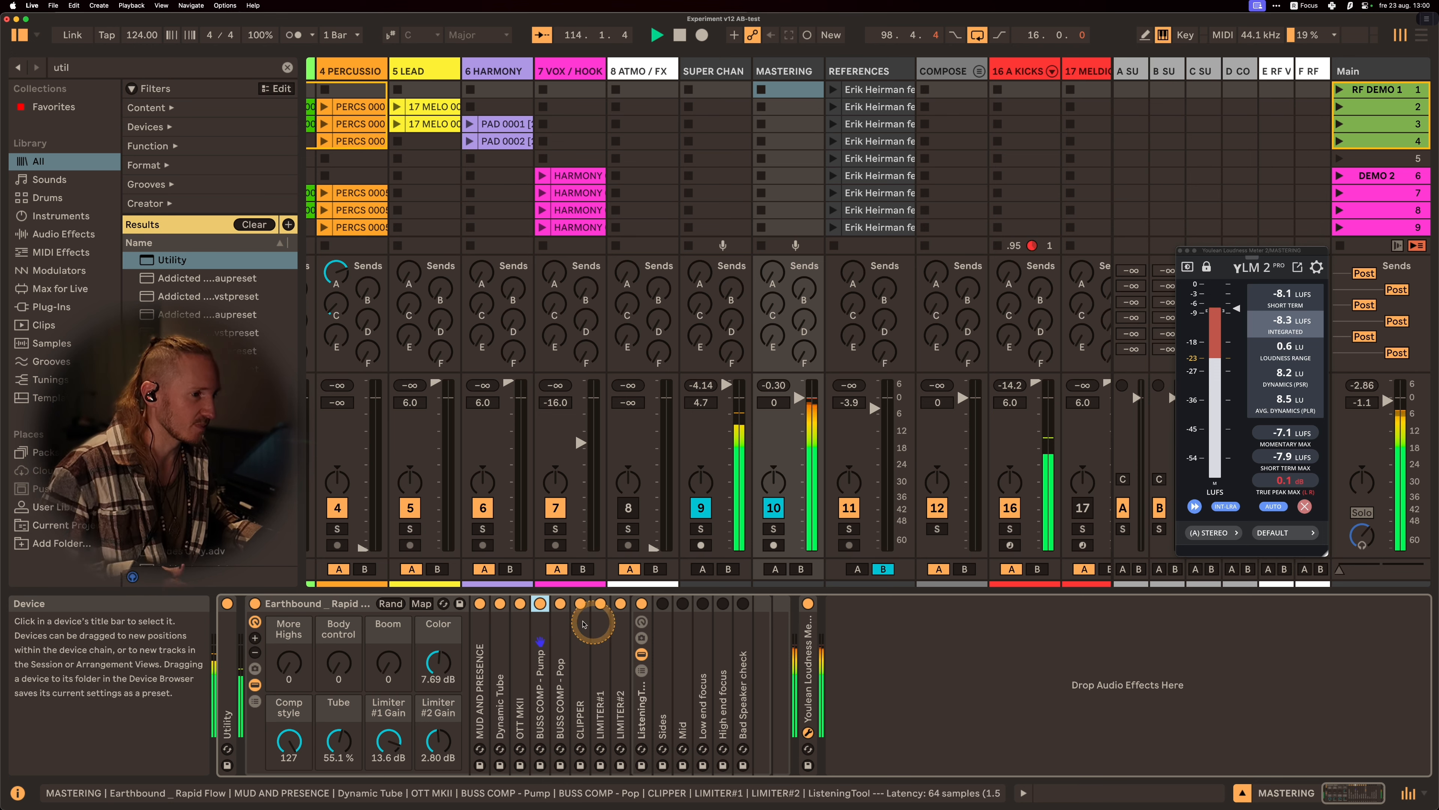
click(561, 630)
click(542, 631)
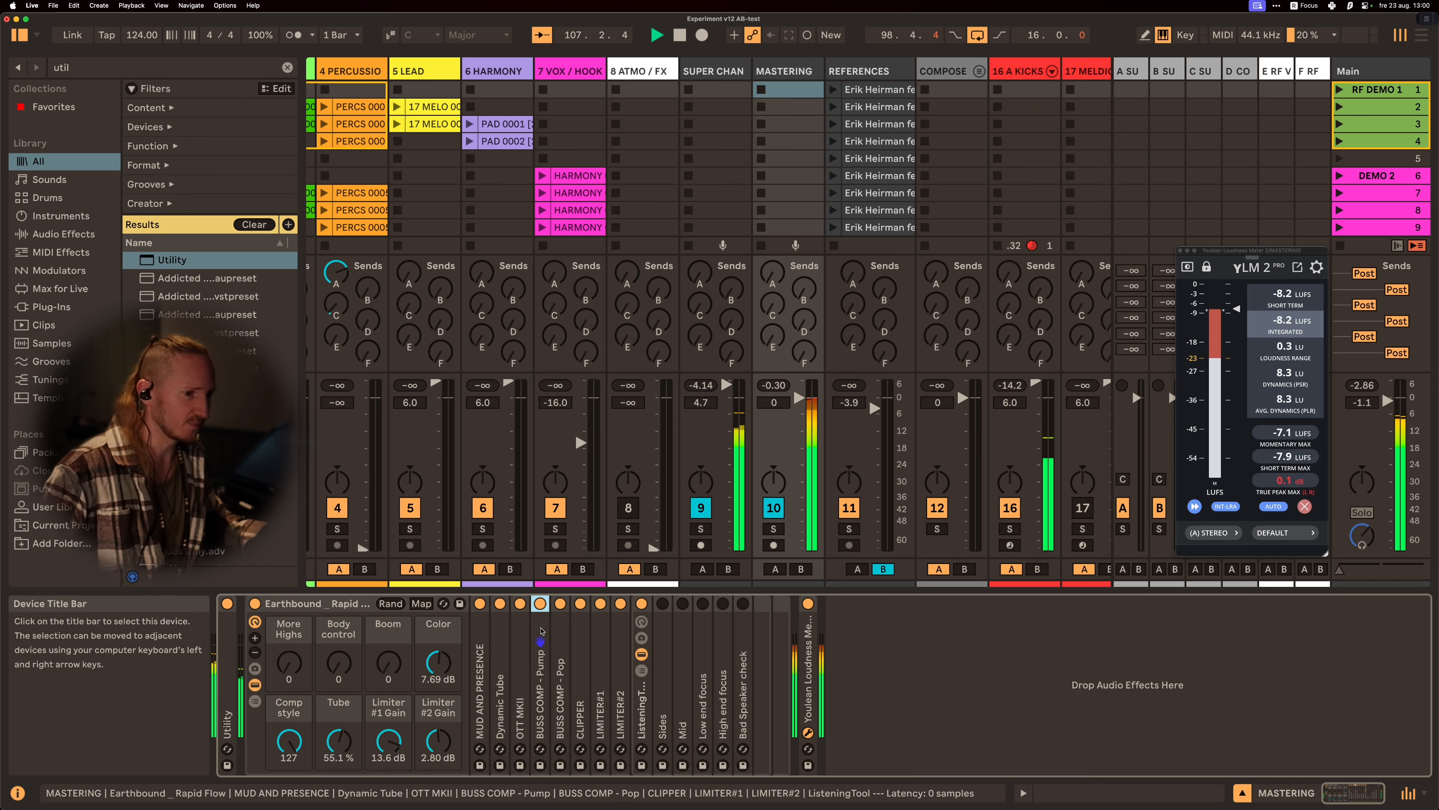
Expand the MUD AND PRESENCE equalizer and raise the rack's Boom macro to 127 to boost the lows
click(447, 632)
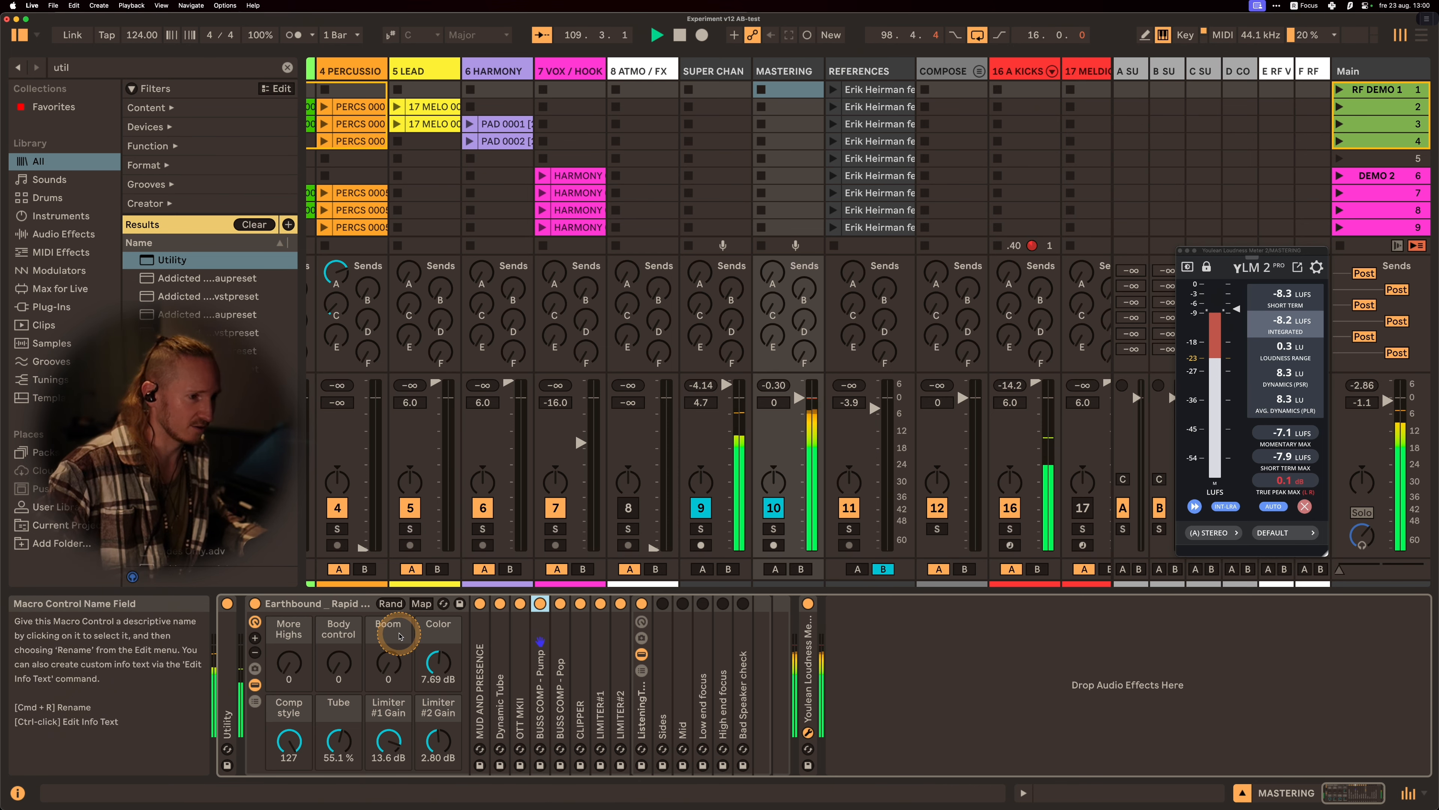
double_click(483, 637)
click(344, 634)
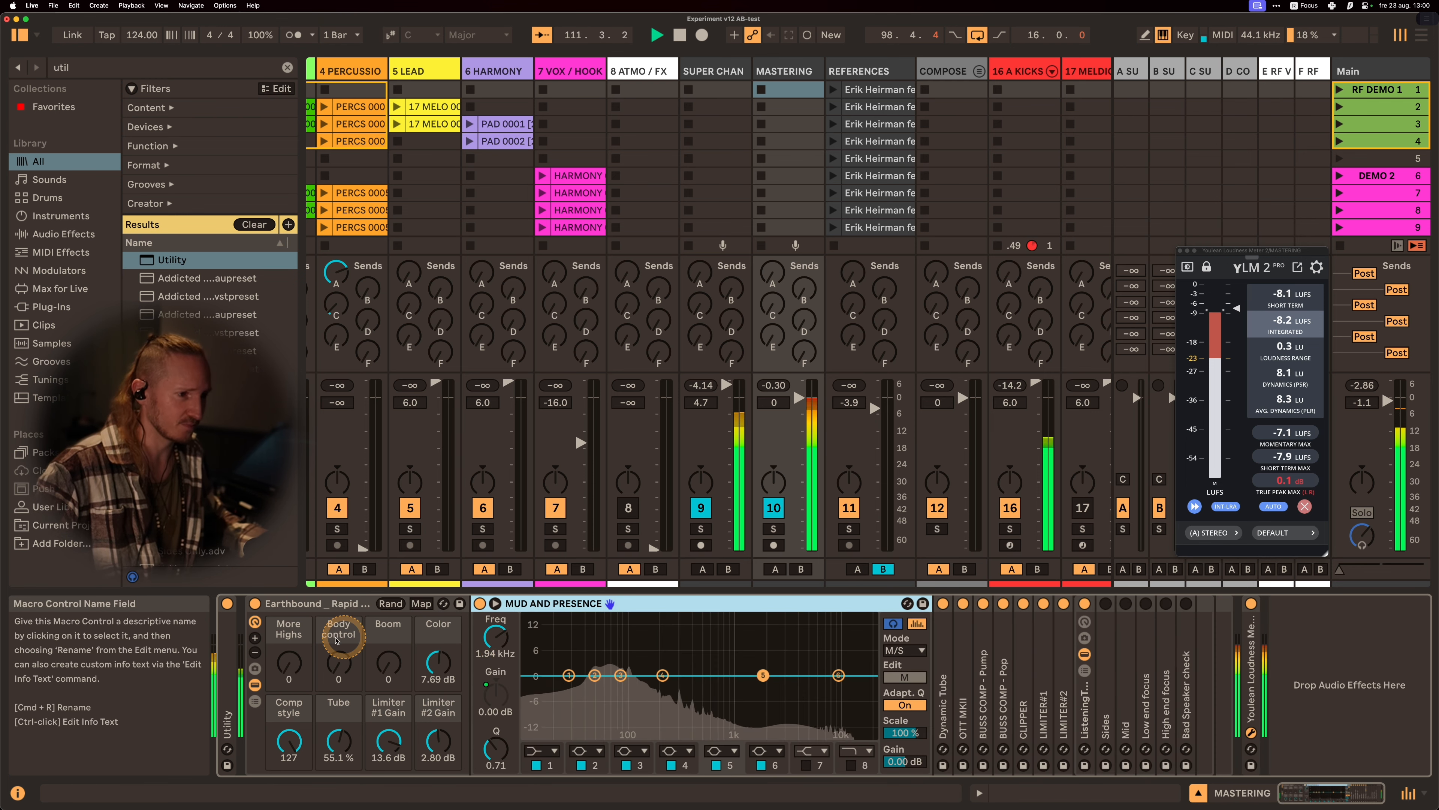
click(375, 628)
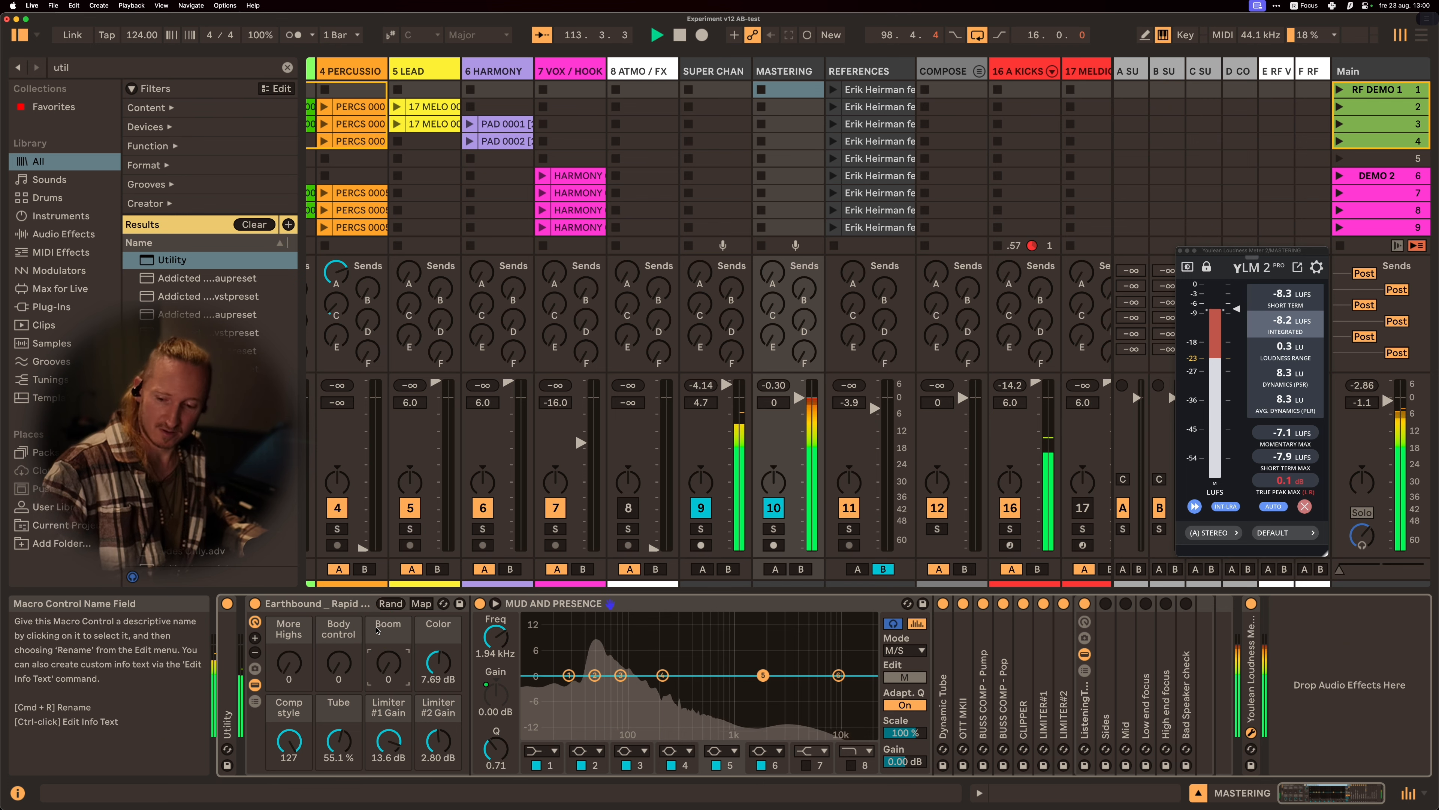
click(389, 629)
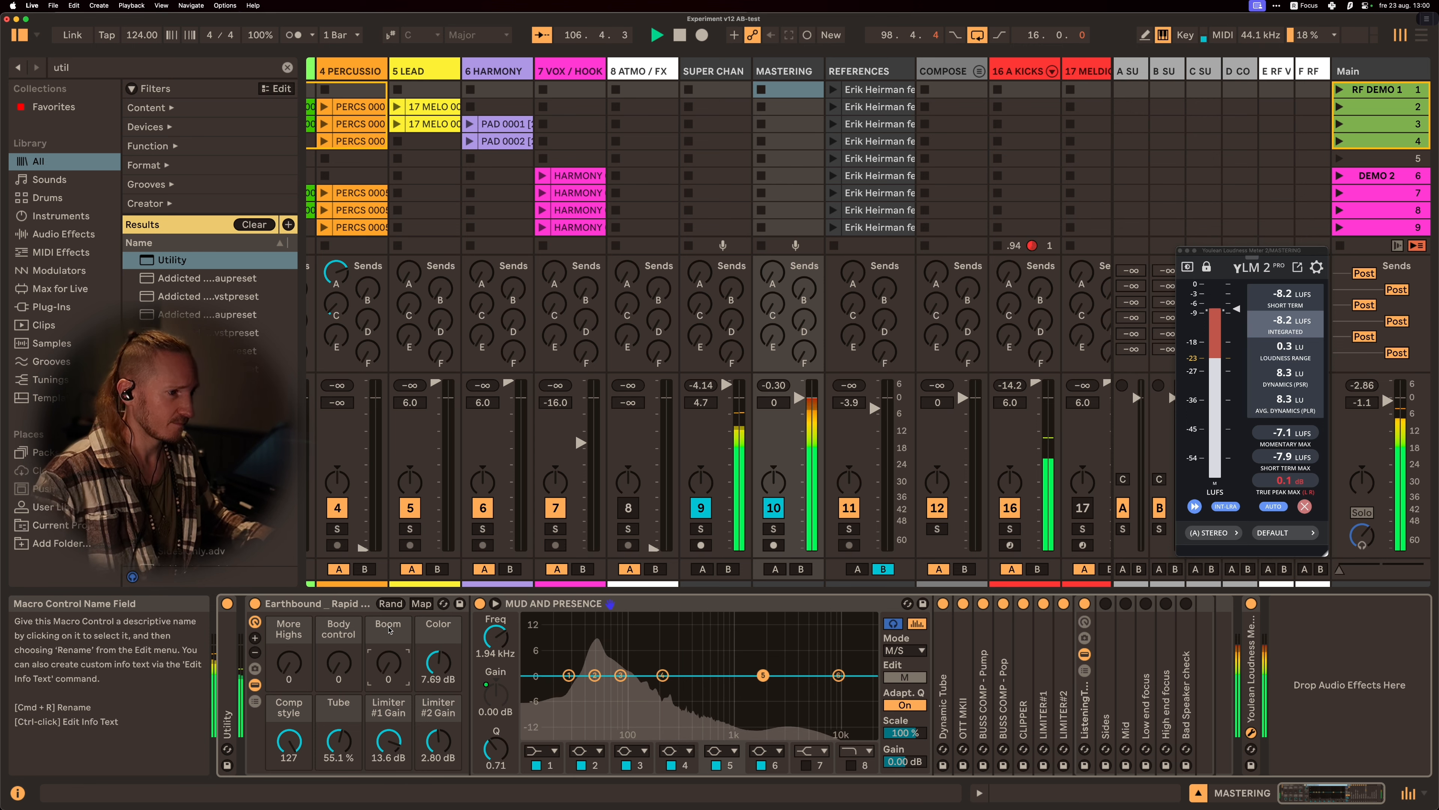
drag(390, 629, 390, 555)
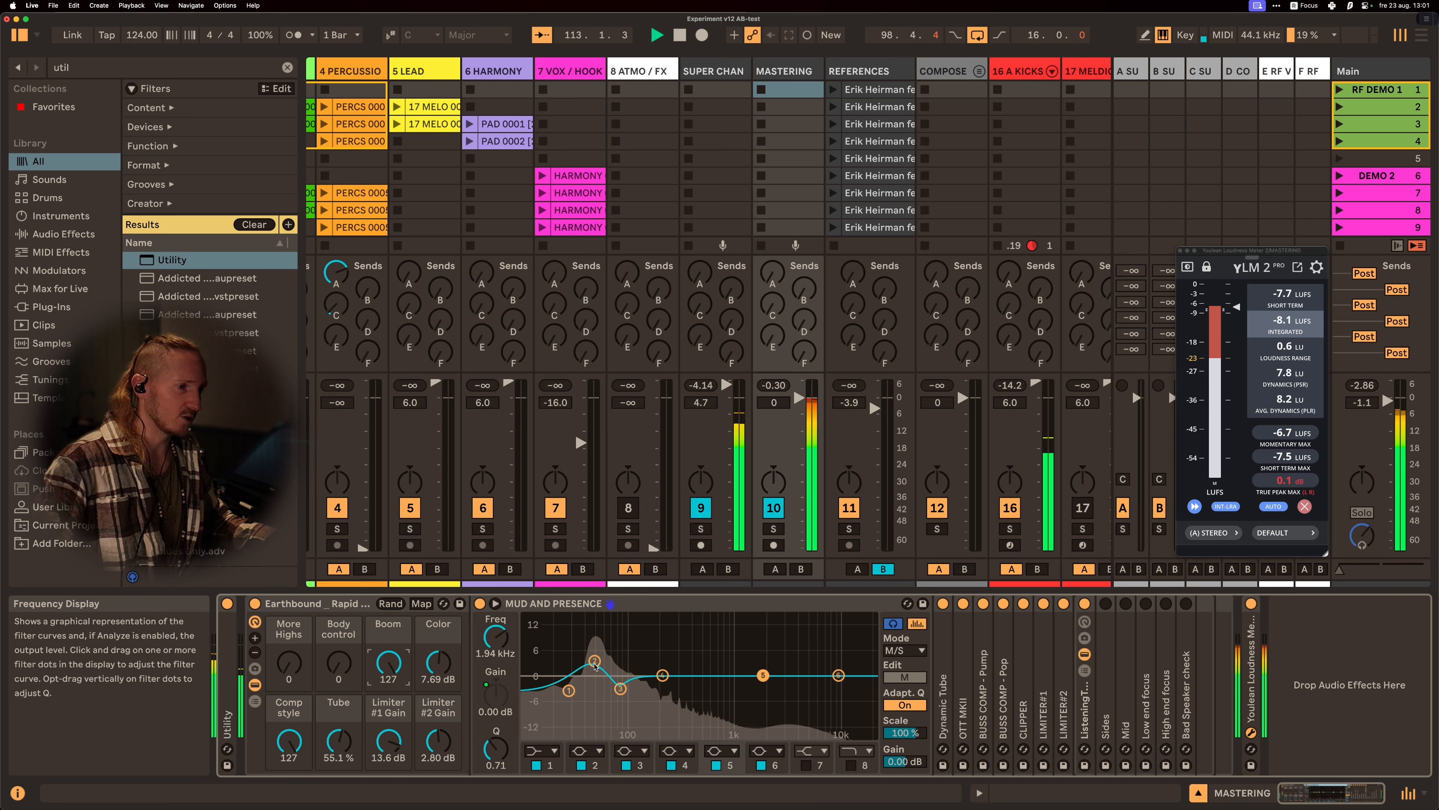
Audition the Boom band, band 2 of MUD AND PRESENCE, while sweeping its frequency, and settle it at 50.5 Hz
click(389, 668)
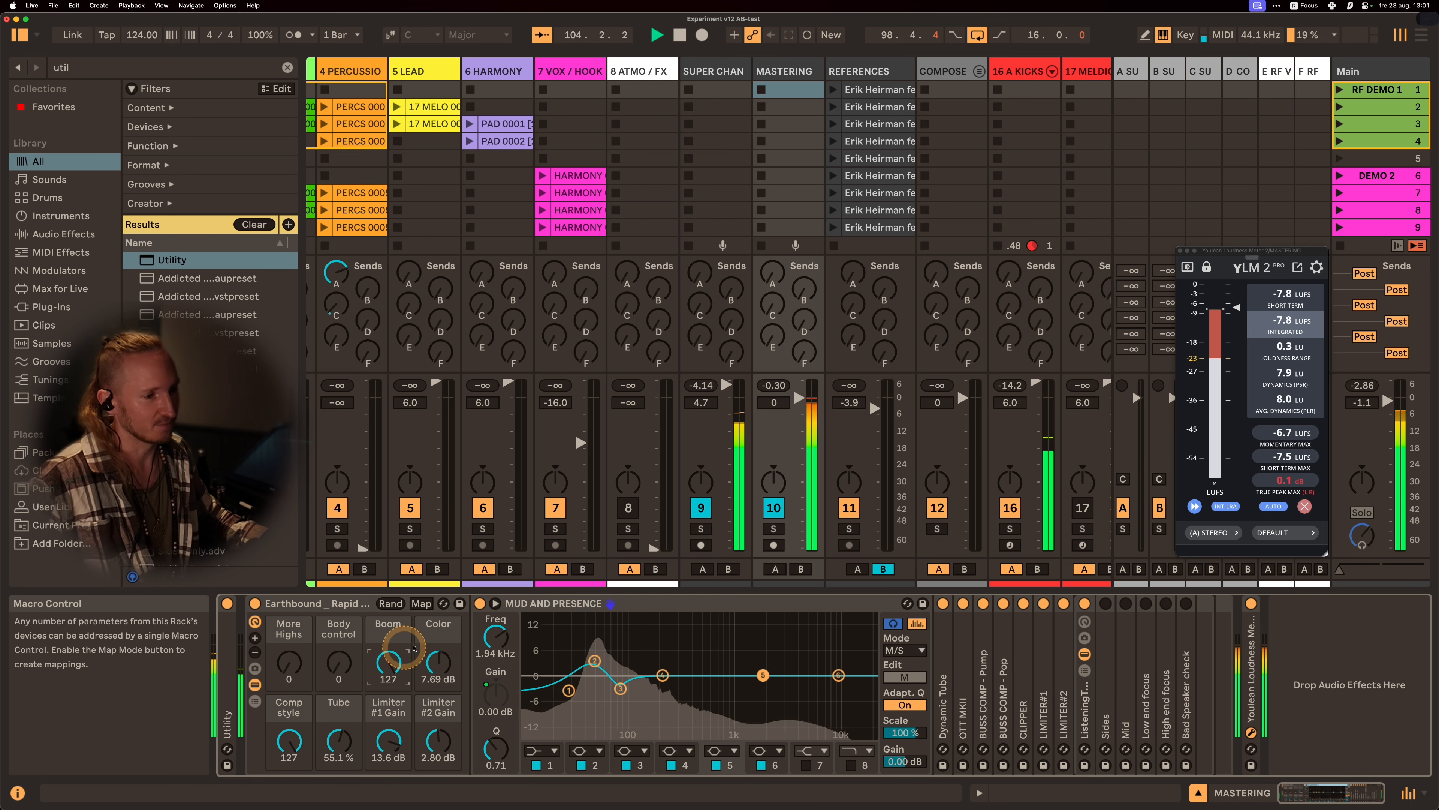
click(595, 662)
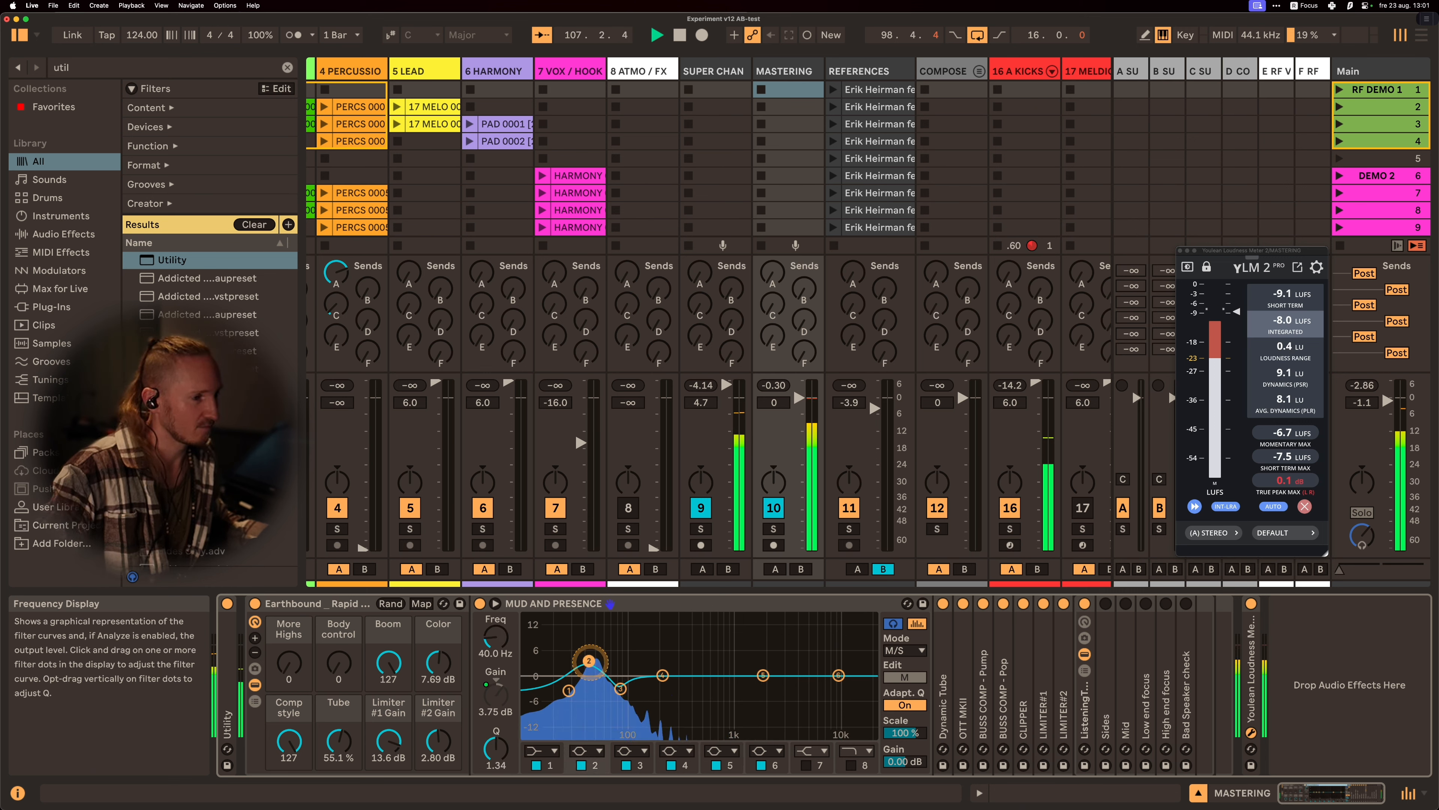
drag(589, 661, 596, 661)
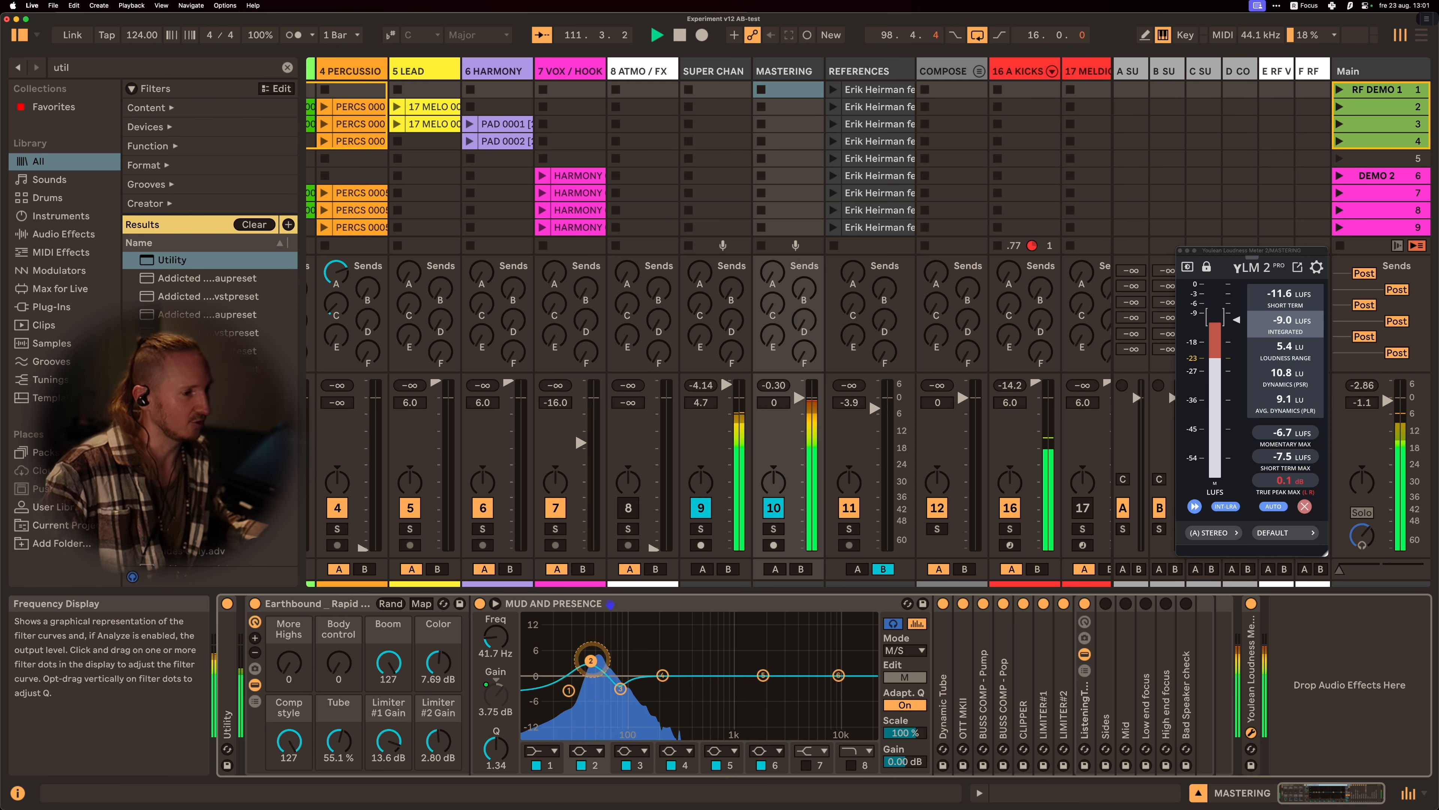
drag(583, 661, 599, 661)
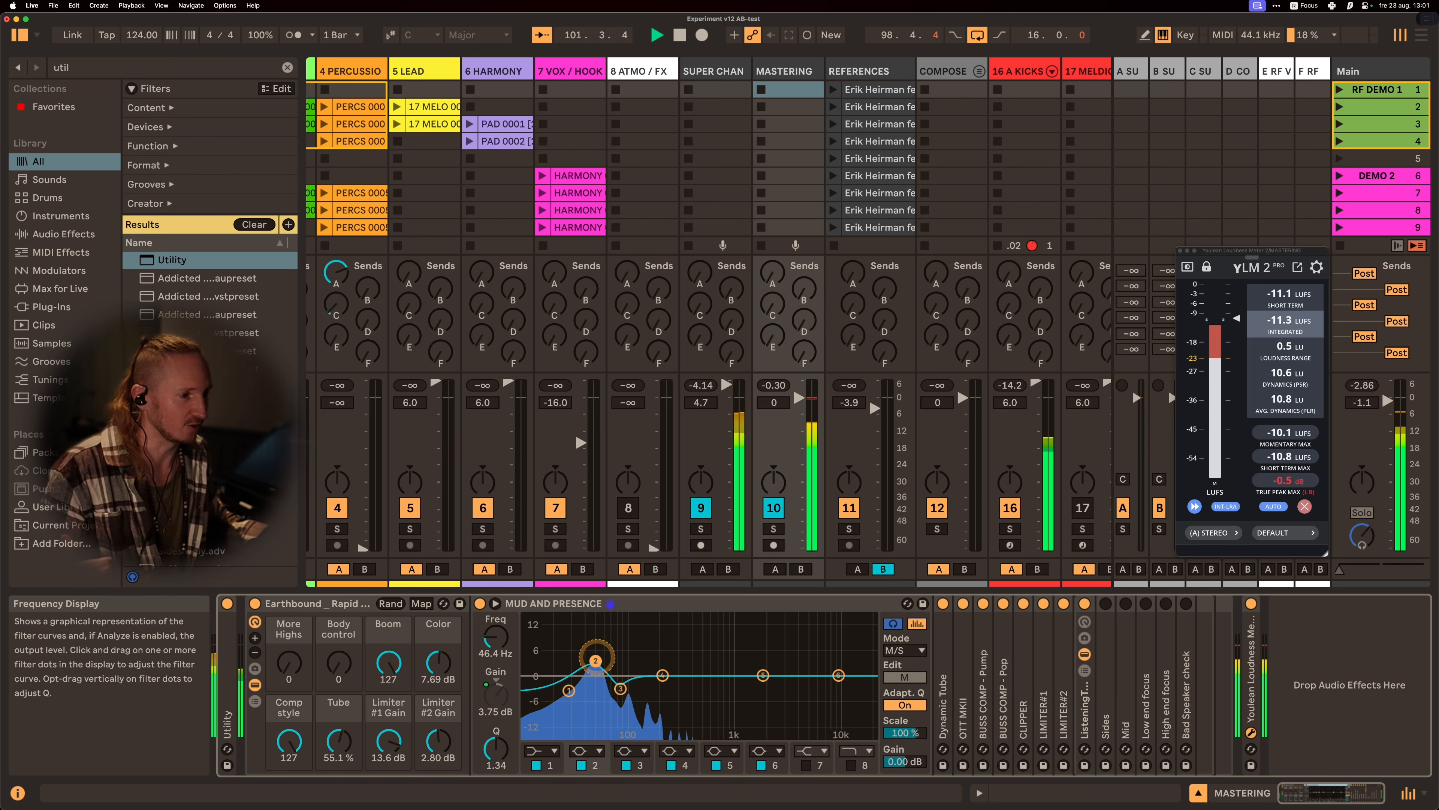
drag(582, 659, 600, 661)
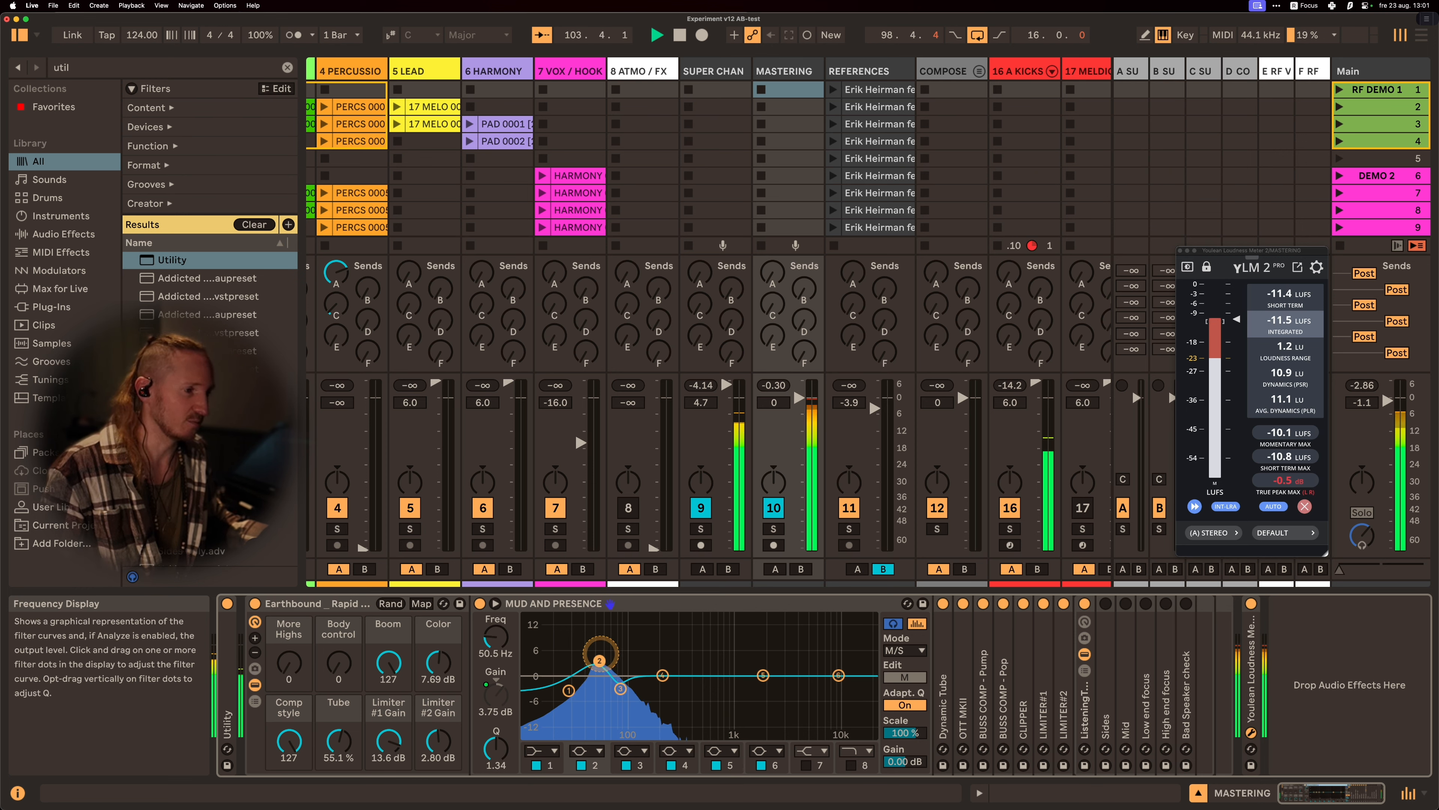
Check the neighbouring low bands in MUD AND PRESENCE and set band 3's frequency to 97.9 Hz
click(569, 690)
drag(569, 691, 629, 688)
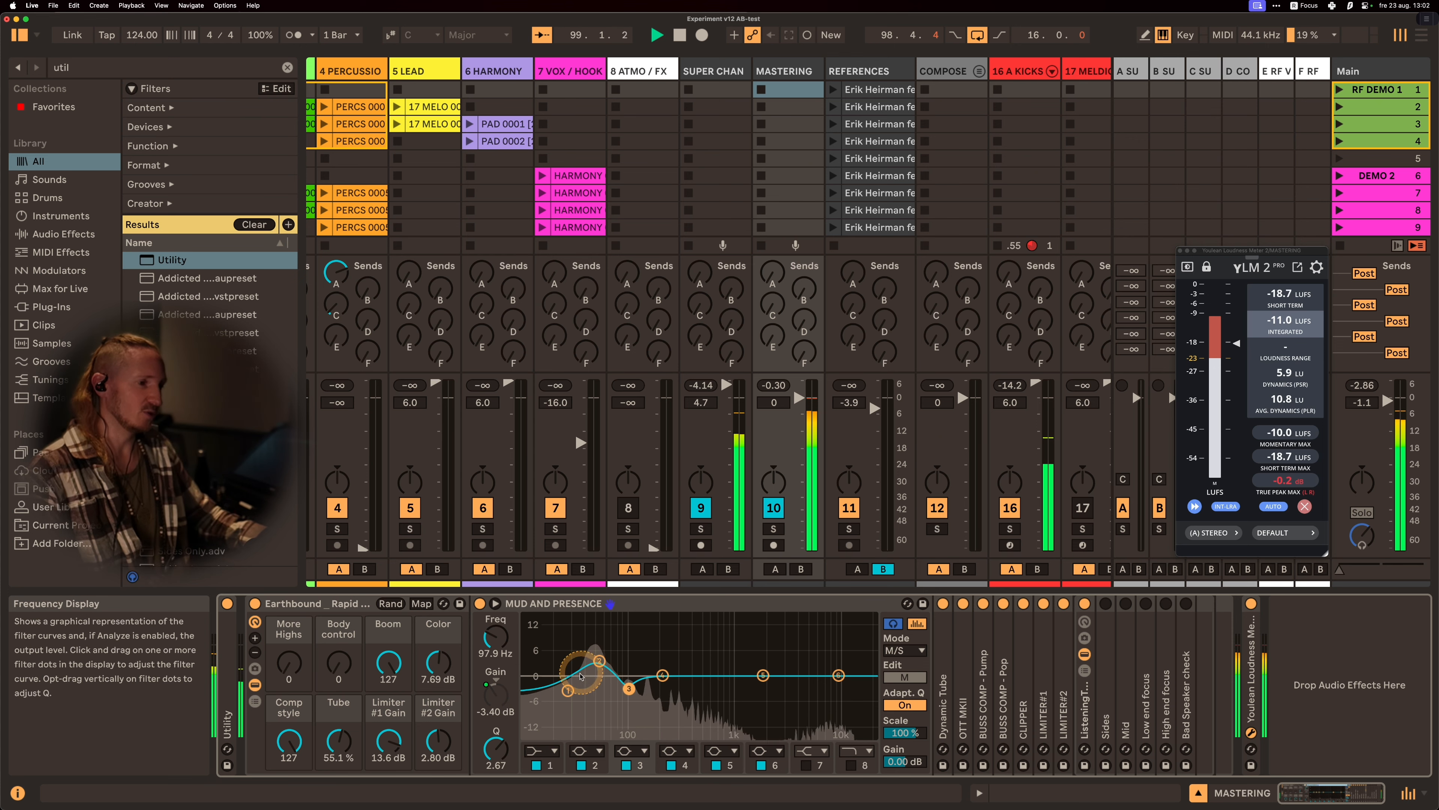
click(599, 661)
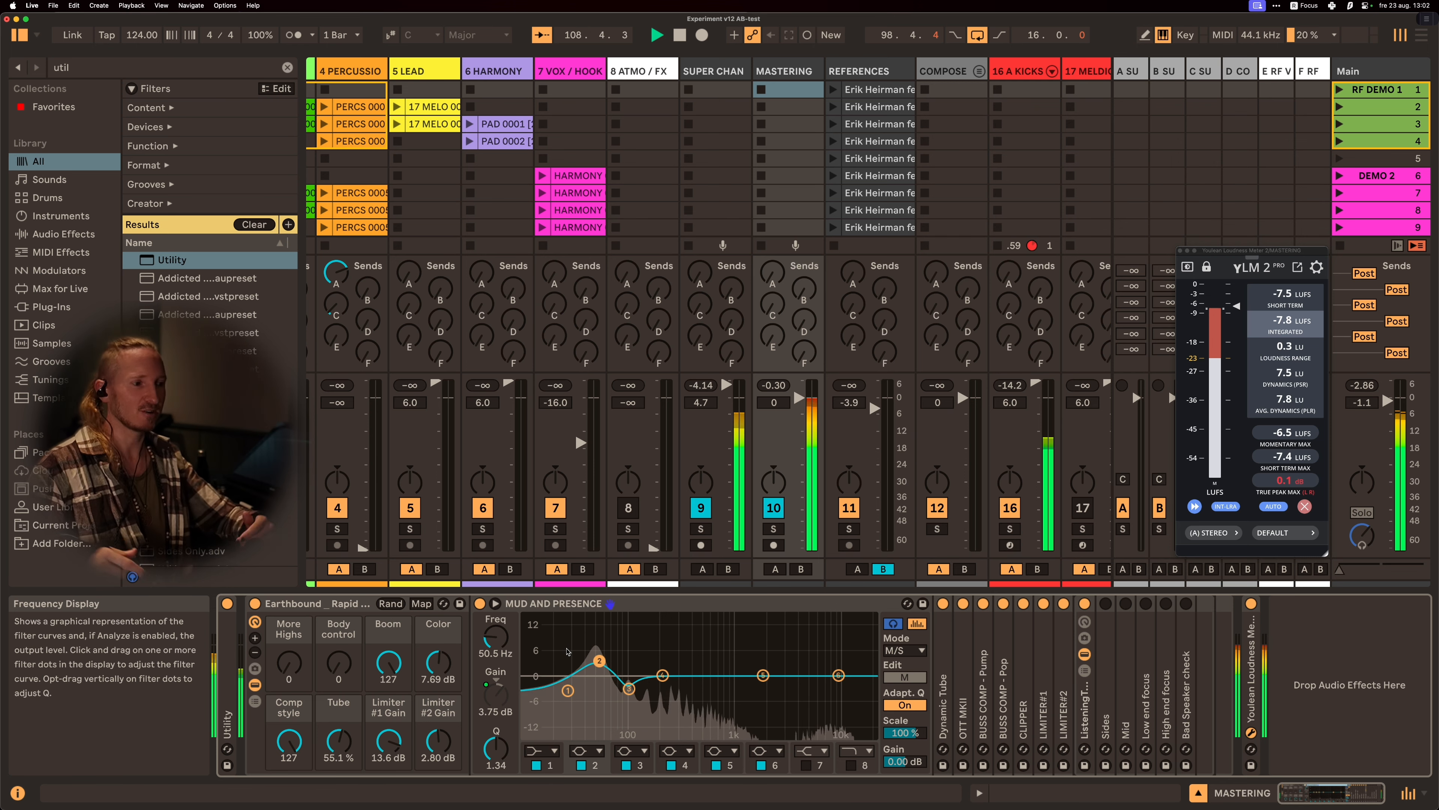
Audition band 4 of the equalizer's mid channel around the low mids and set its frequency to 198 Hz
click(630, 690)
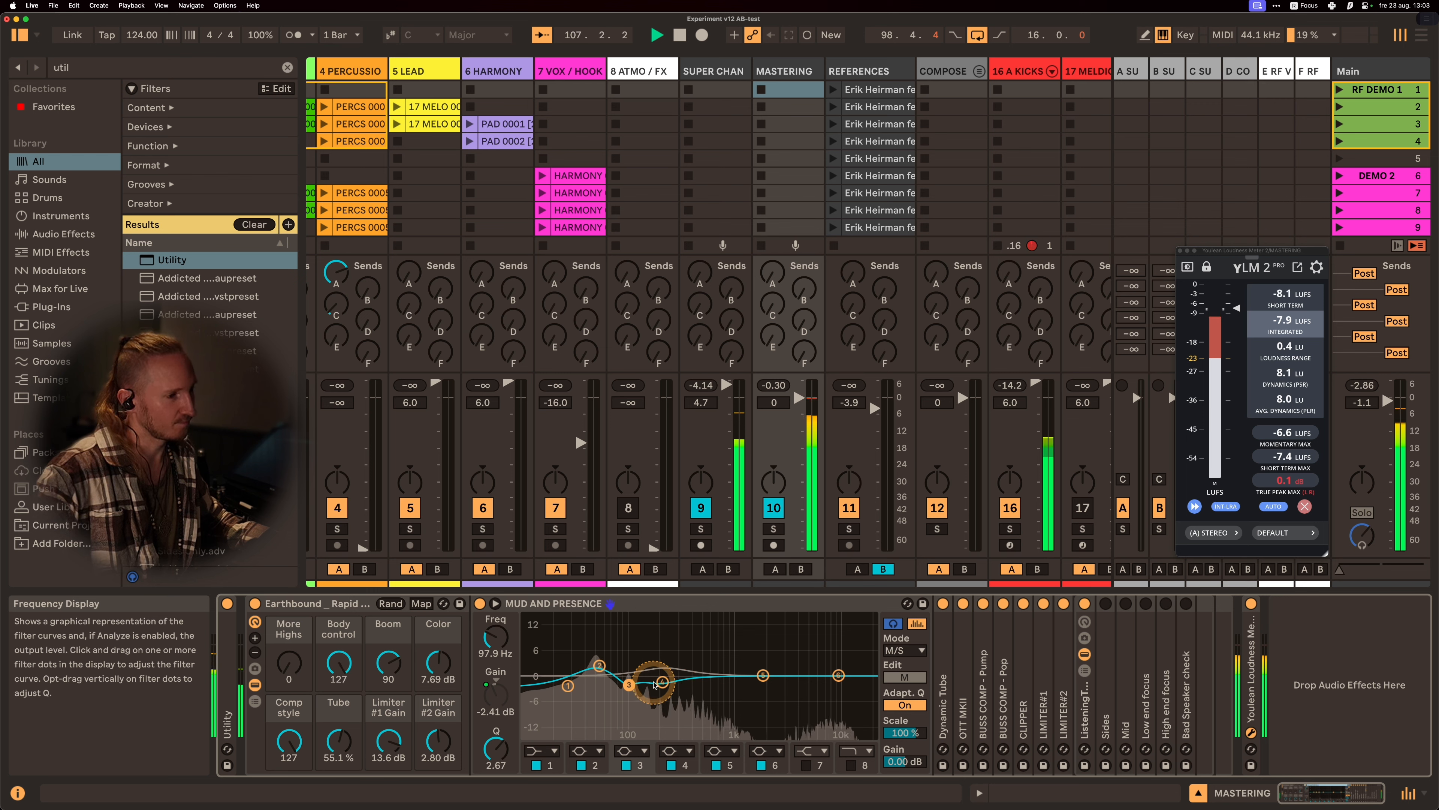
click(670, 683)
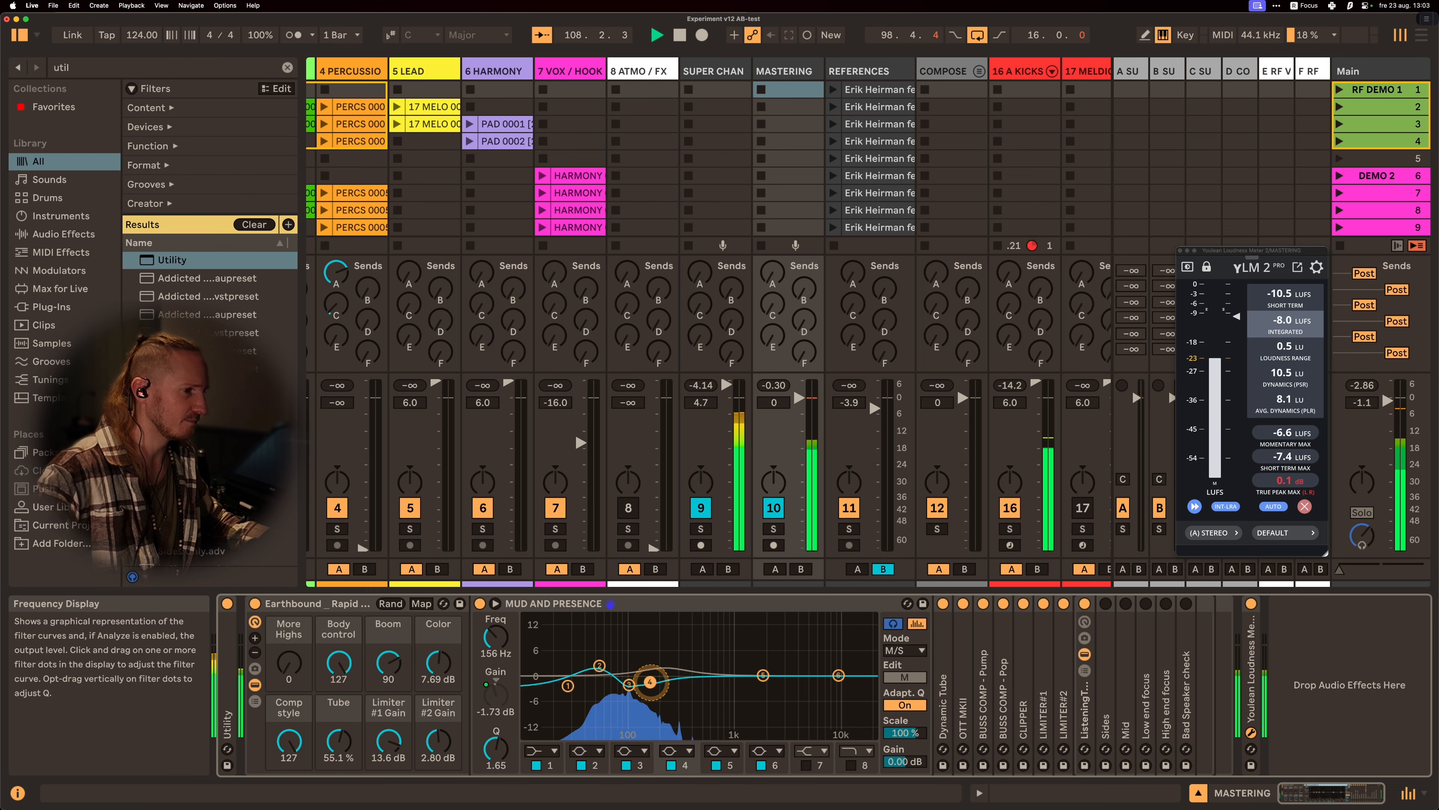
mouse_move(662, 682)
mouse_down()
mouse_move(690, 682)
mouse_move(660, 682)
mouse_up()
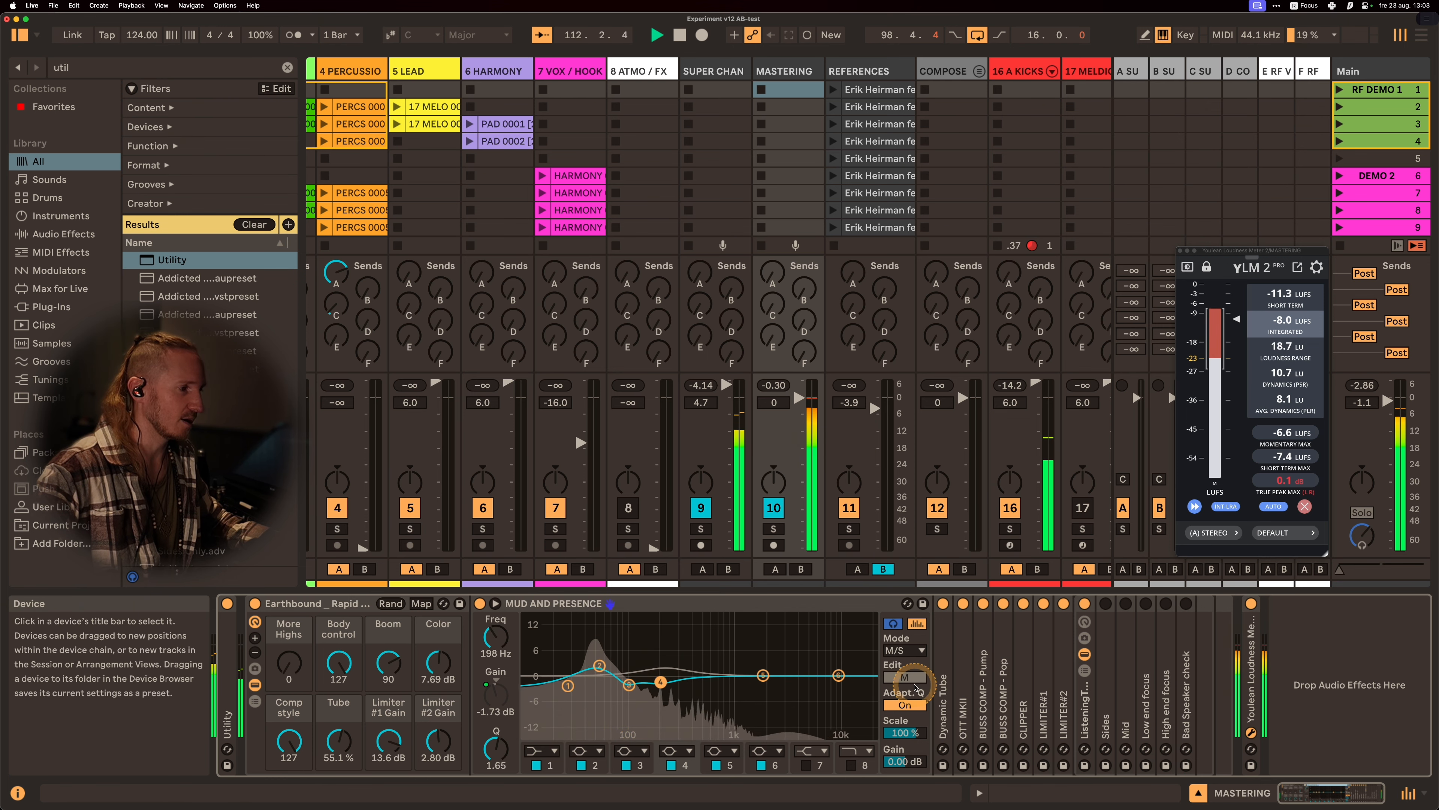
Lower band 4 of the equalizer's side channel to 107 Hz and return to editing the mid channel
click(904, 678)
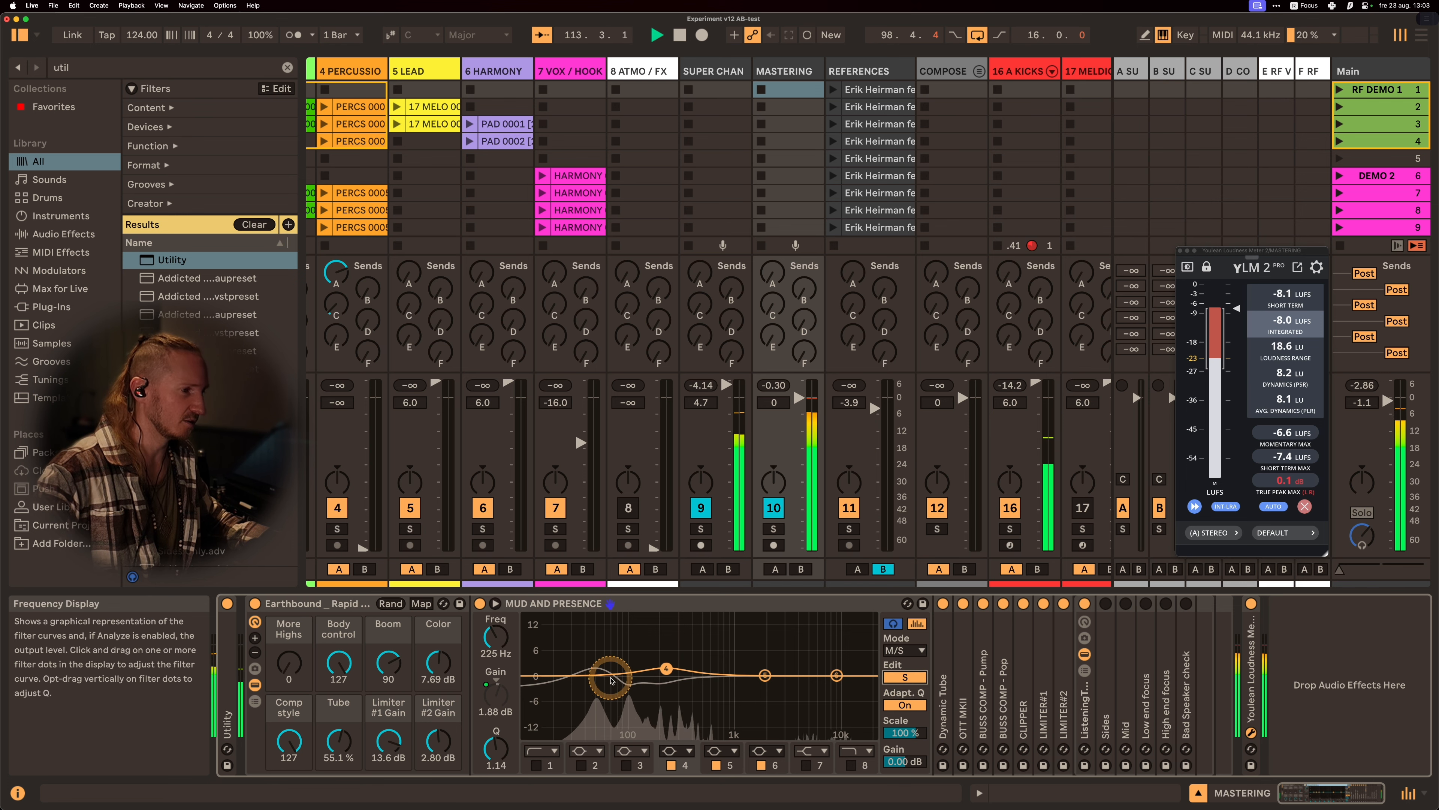
drag(664, 673, 633, 673)
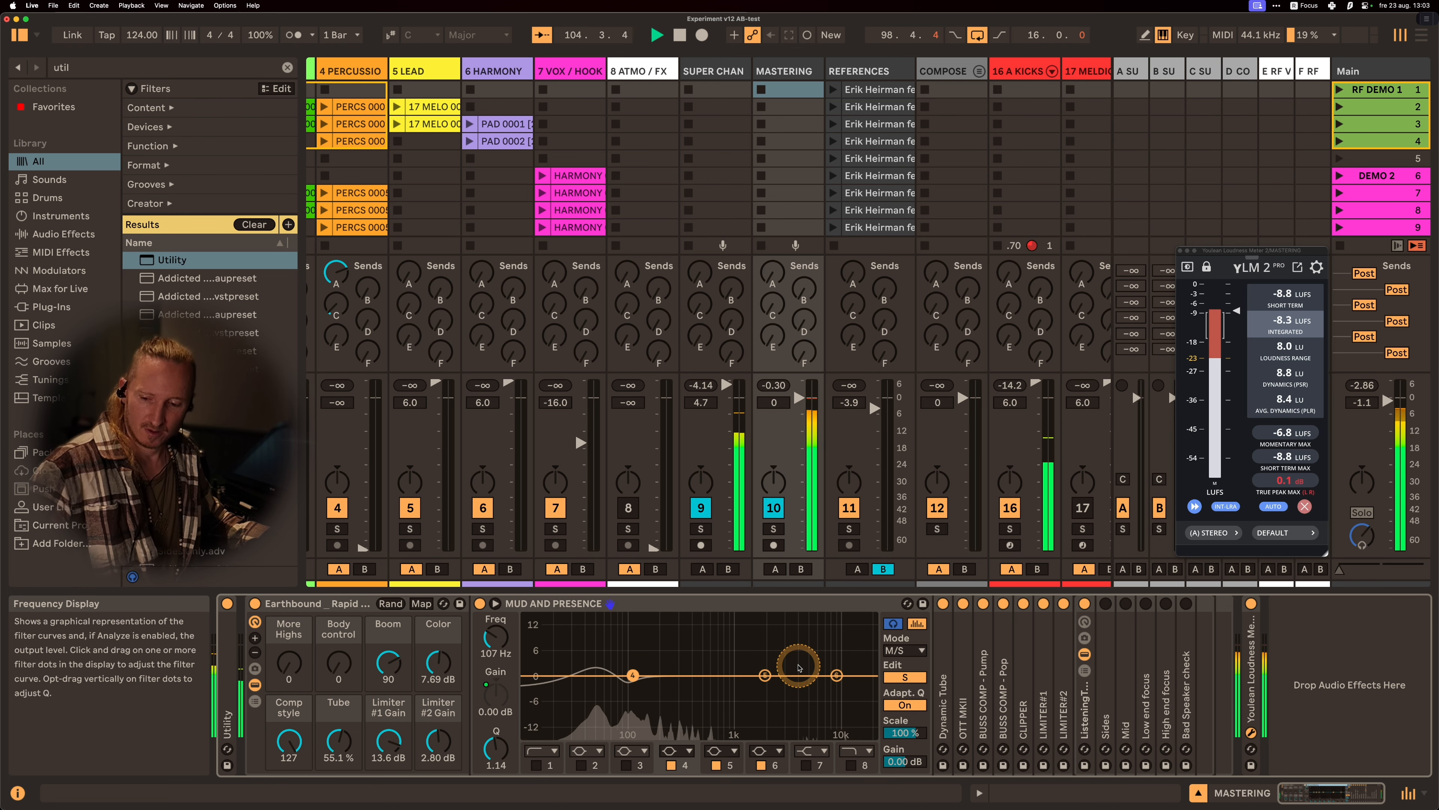
click(905, 677)
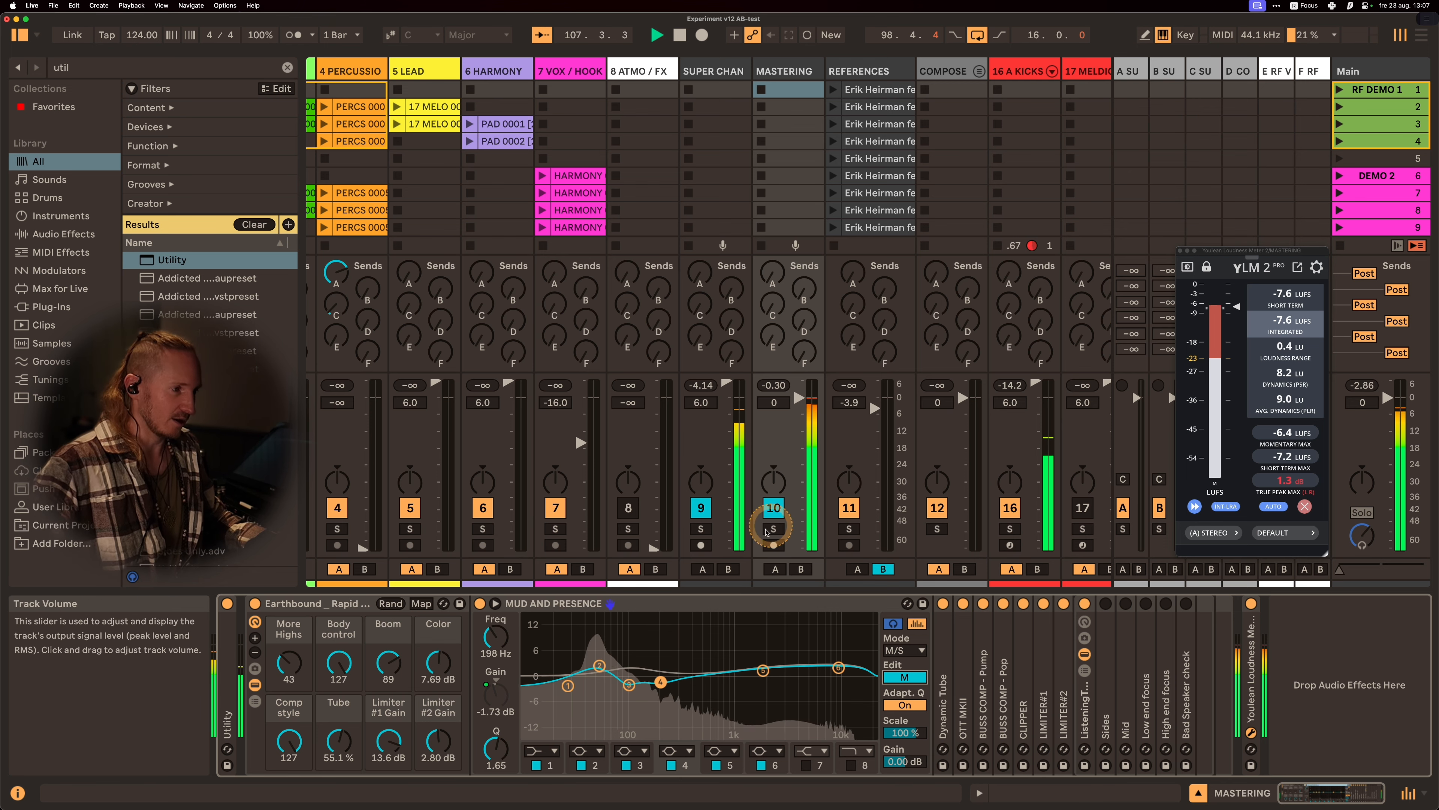
Select MUD AND PRESENCE and bypass OTT MKII repeatedly to compare the sound, leaving it switched on
click(723, 604)
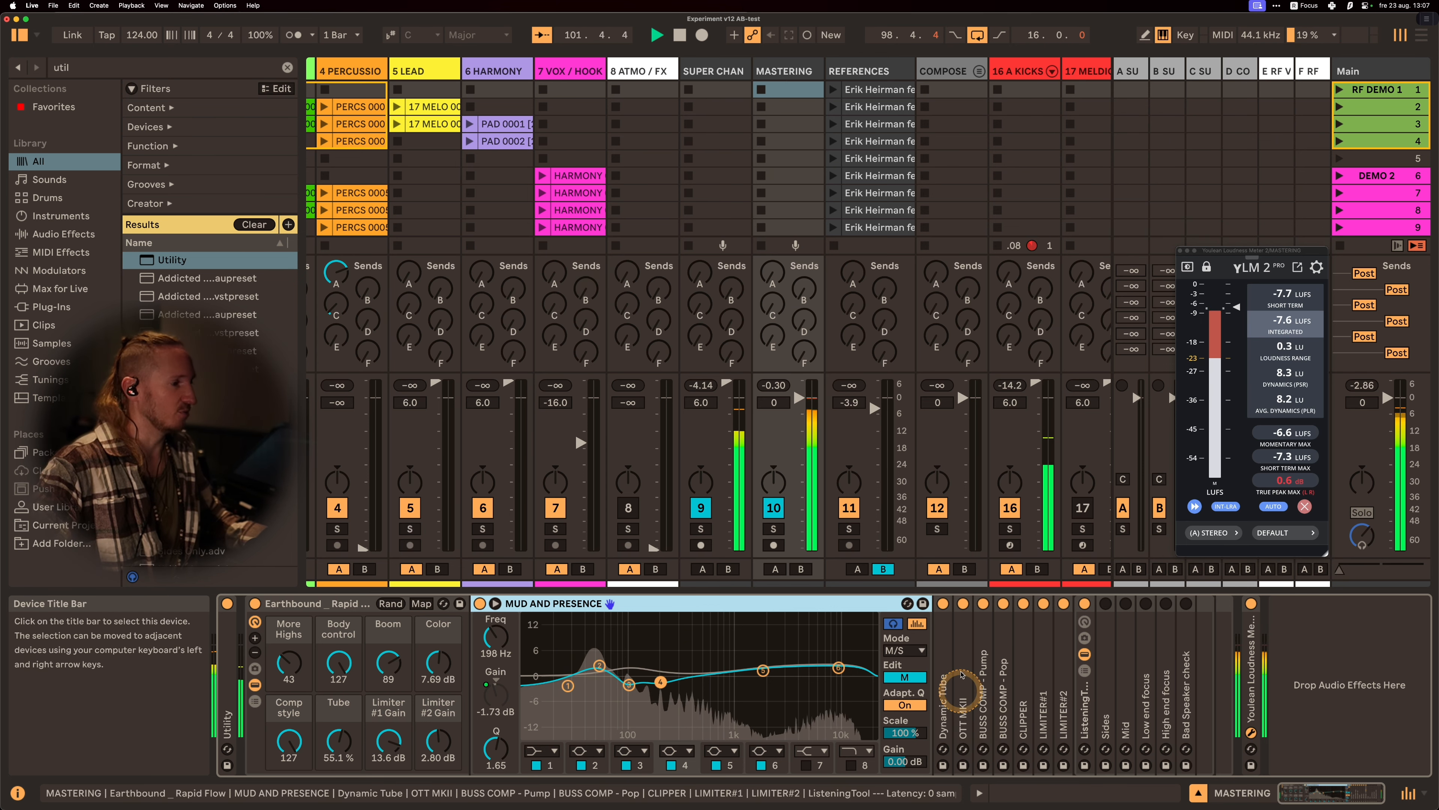
click(964, 605)
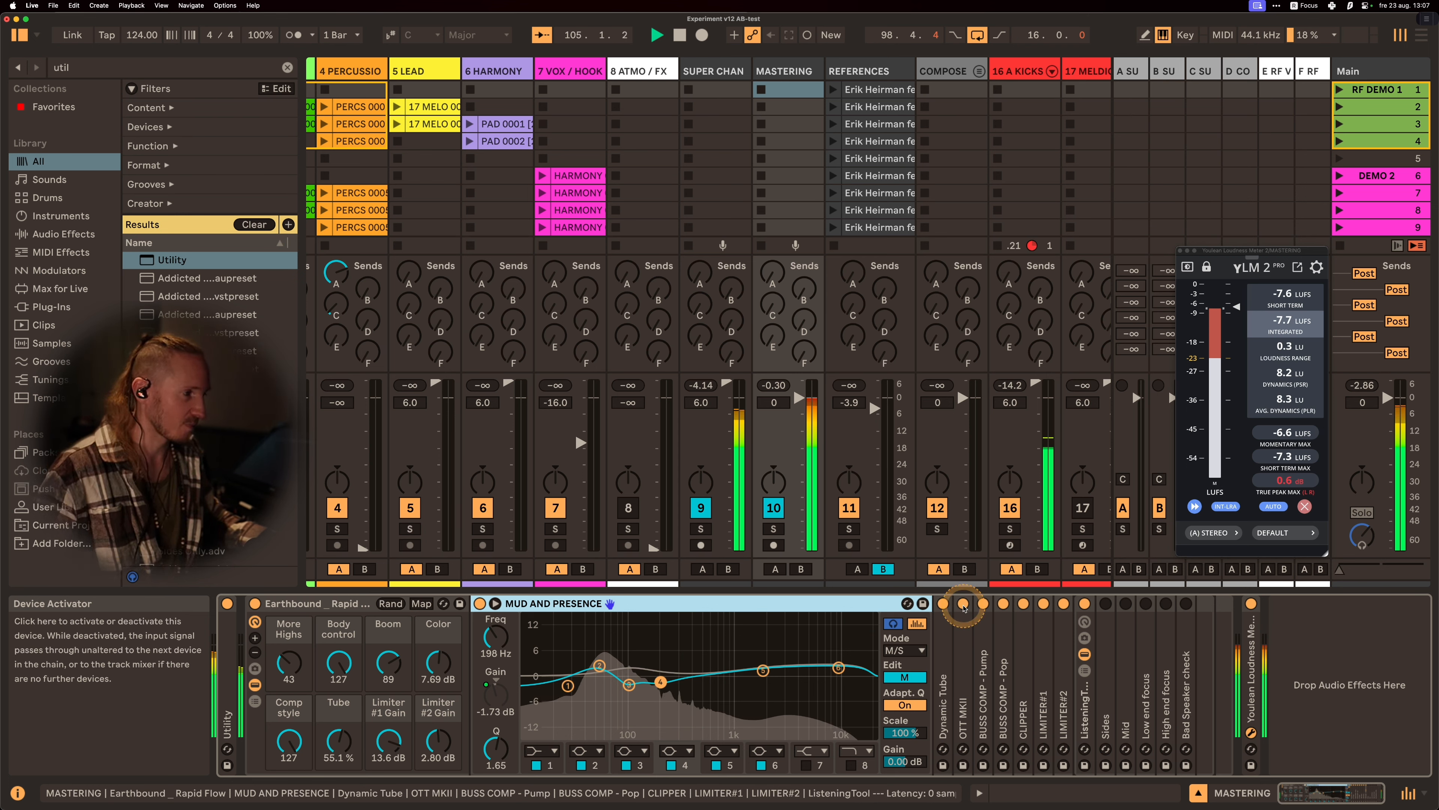
click(963, 604)
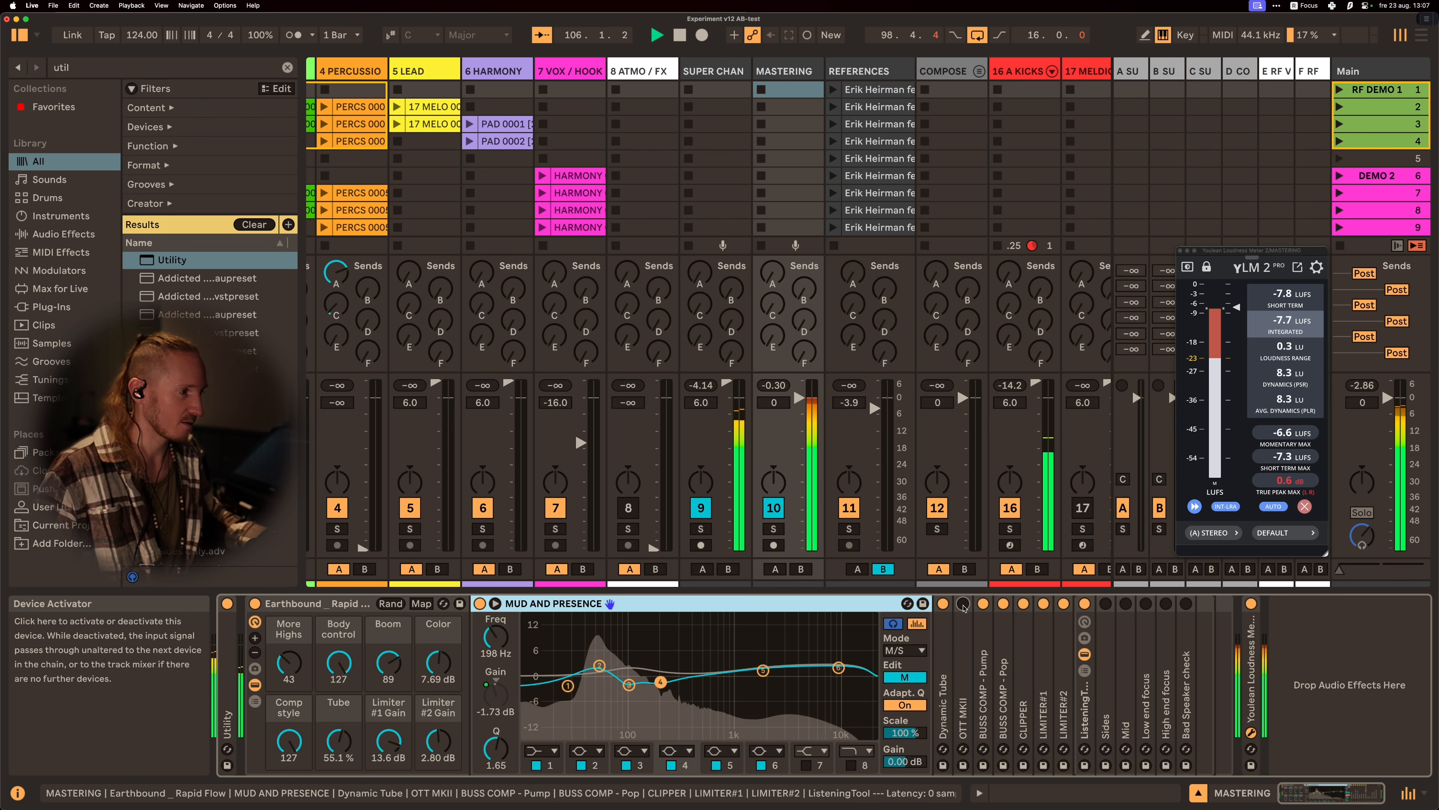
click(964, 604)
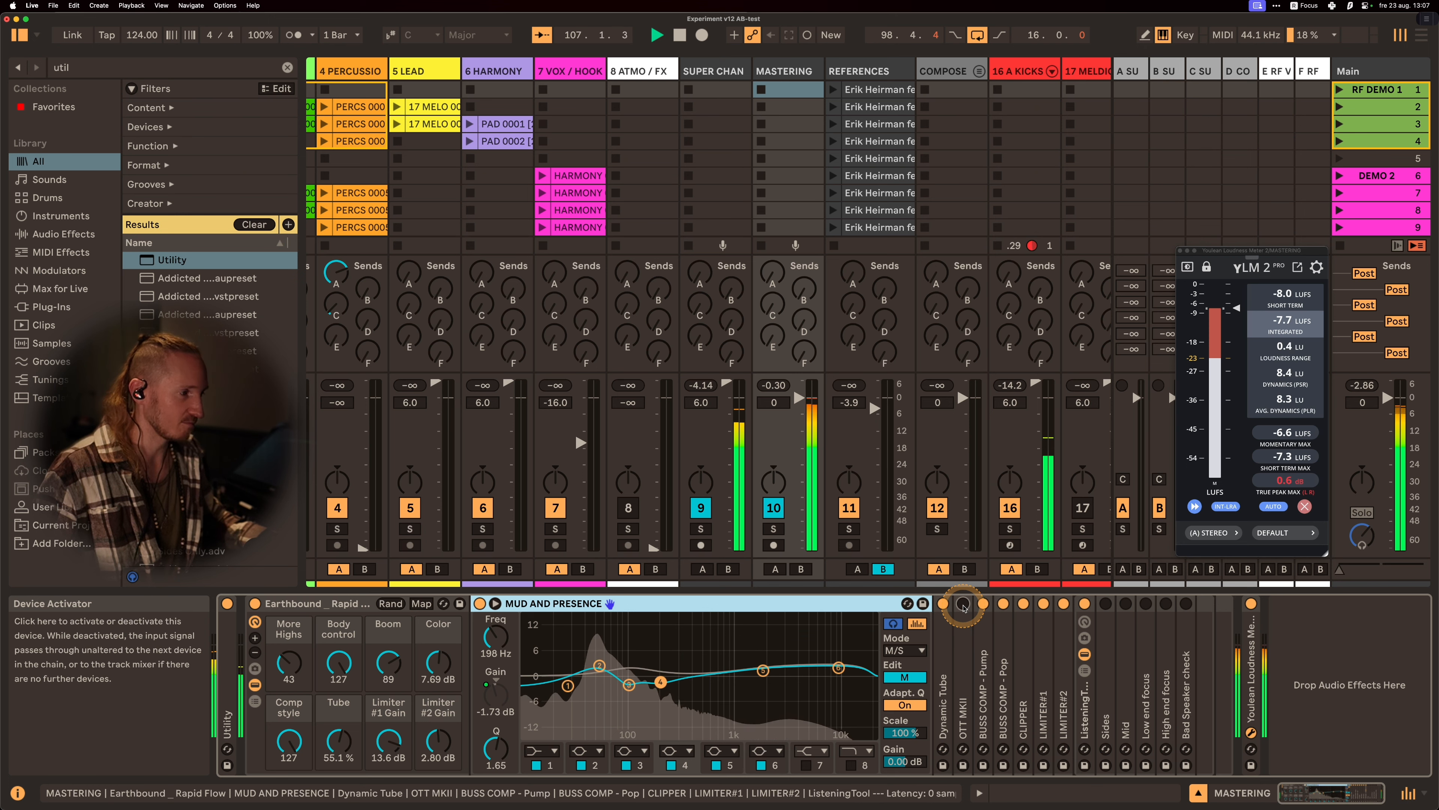
click(963, 605)
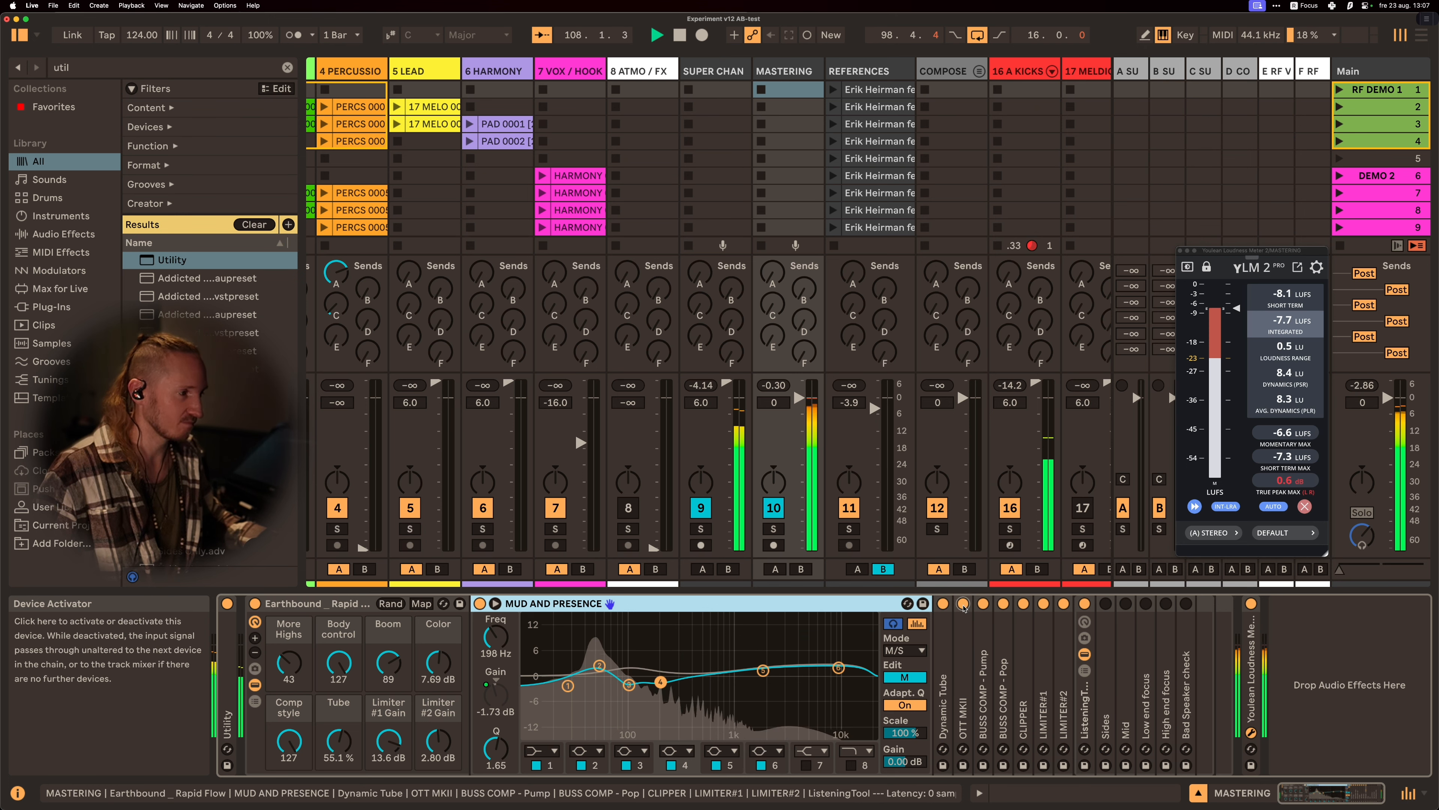